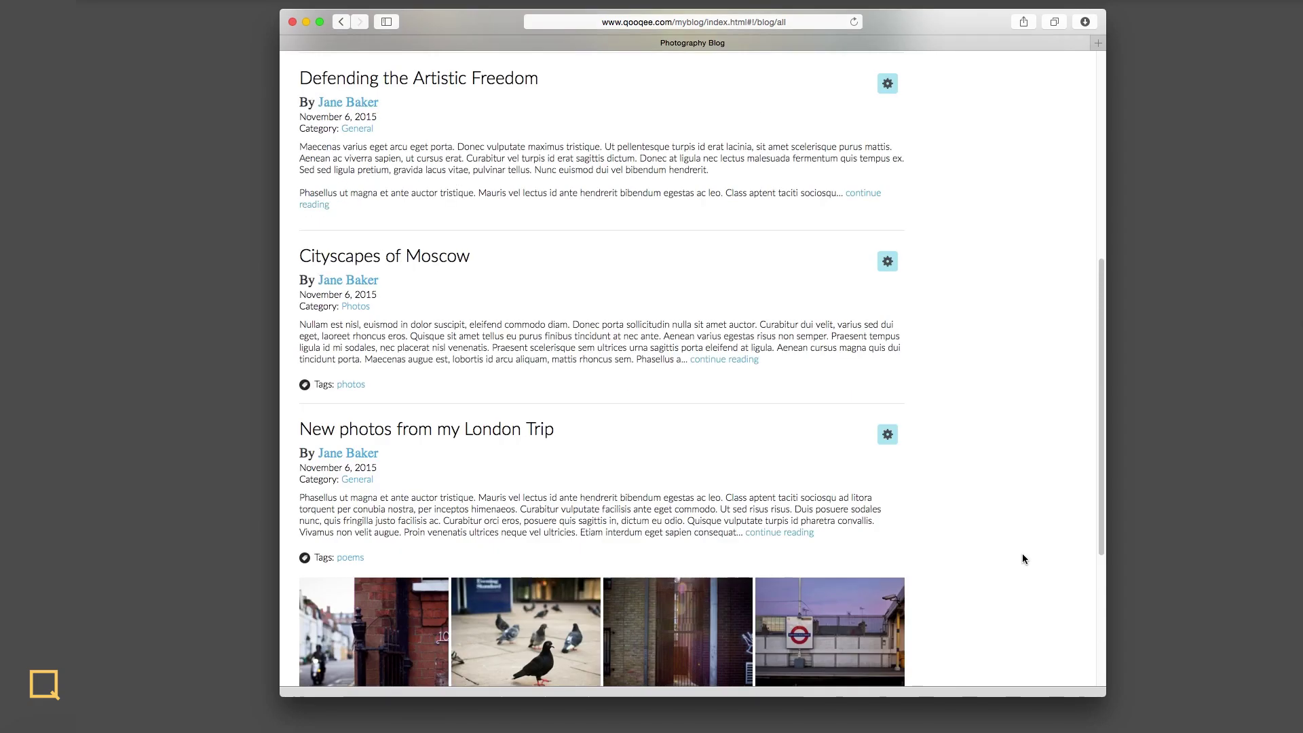
- Scroll back to the top of My Photography Blog's post list
{"action": "scroll", "coordinate": [1021, 552], "scroll_direction": "up", "scroll_amount": 10}
- Bold a stretch of the second paragraph in the first post
{"action": "left_click", "coordinate": [859, 215]}
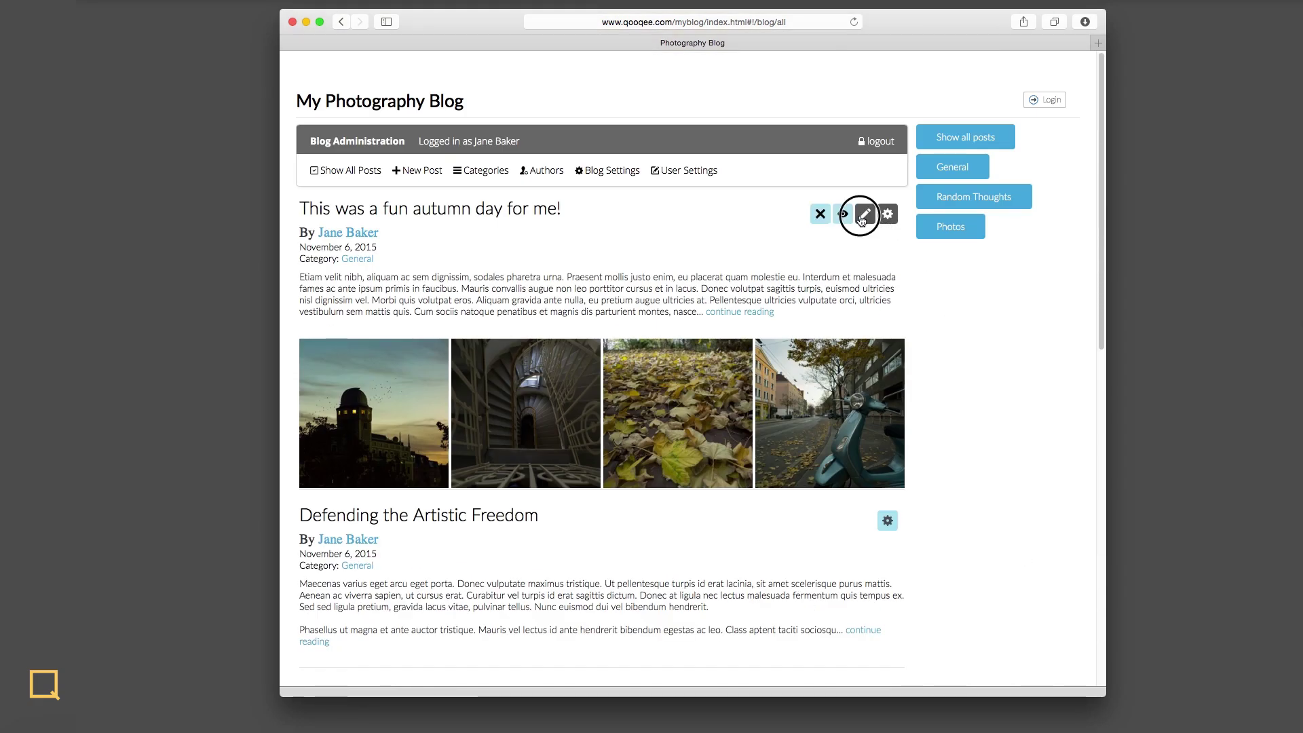
{"action": "scroll", "coordinate": [829, 353], "scroll_direction": "down", "scroll_amount": 5}
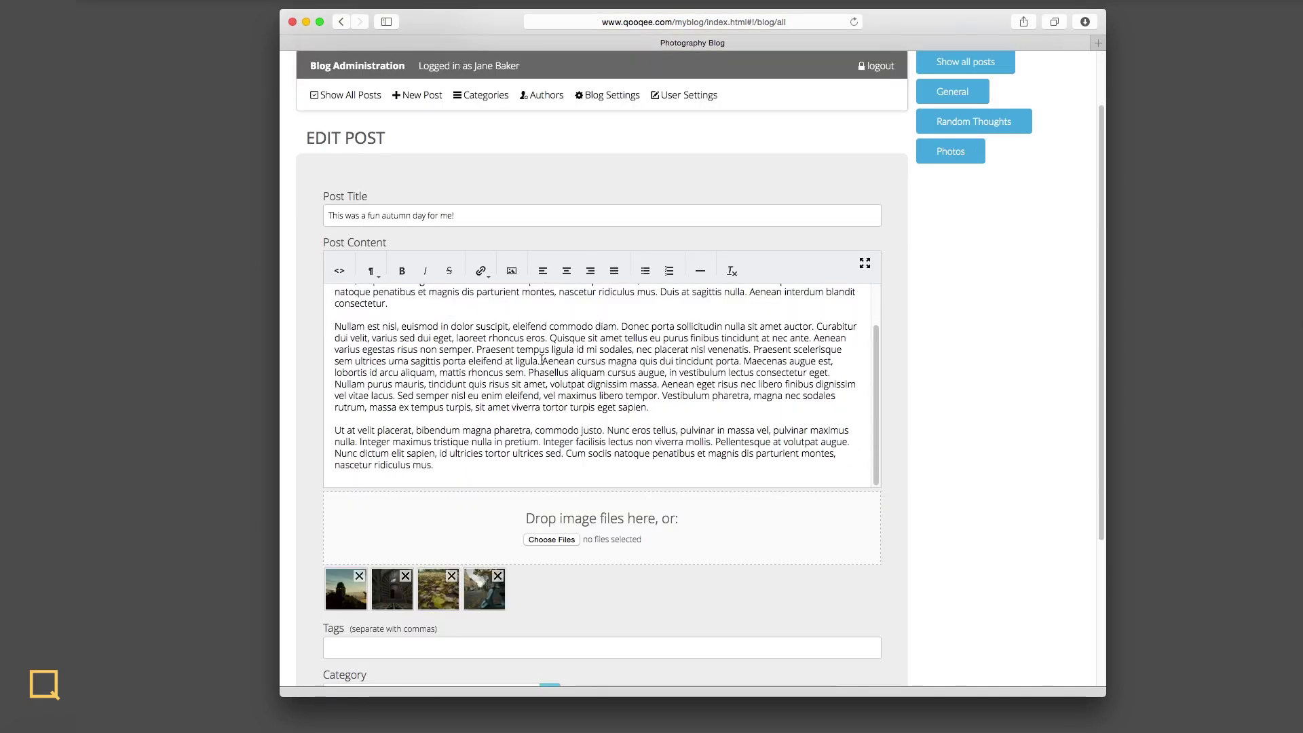
{"action": "left_click_drag", "start_coordinate": [552, 350], "coordinate": [580, 395]}
{"action": "left_click", "coordinate": [402, 271]}
- Move General below Random Thoughts in the blog categories, then view the new-post form
{"action": "left_click", "coordinate": [486, 100]}
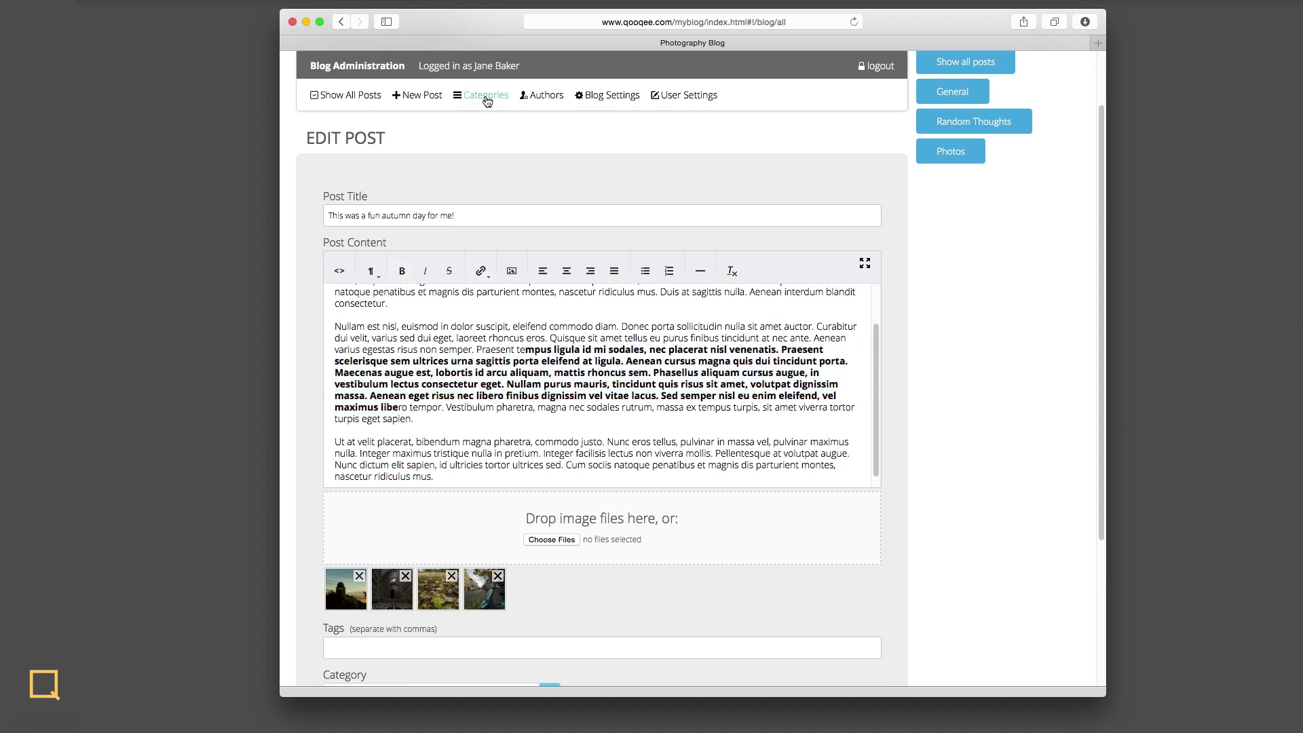
{"action": "left_click_drag", "start_coordinate": [654, 305], "coordinate": [658, 353]}
{"action": "left_click", "coordinate": [418, 170]}
- Review the author accounts, the blog settings' image display options, and the user's account settings
{"action": "left_click", "coordinate": [543, 170]}
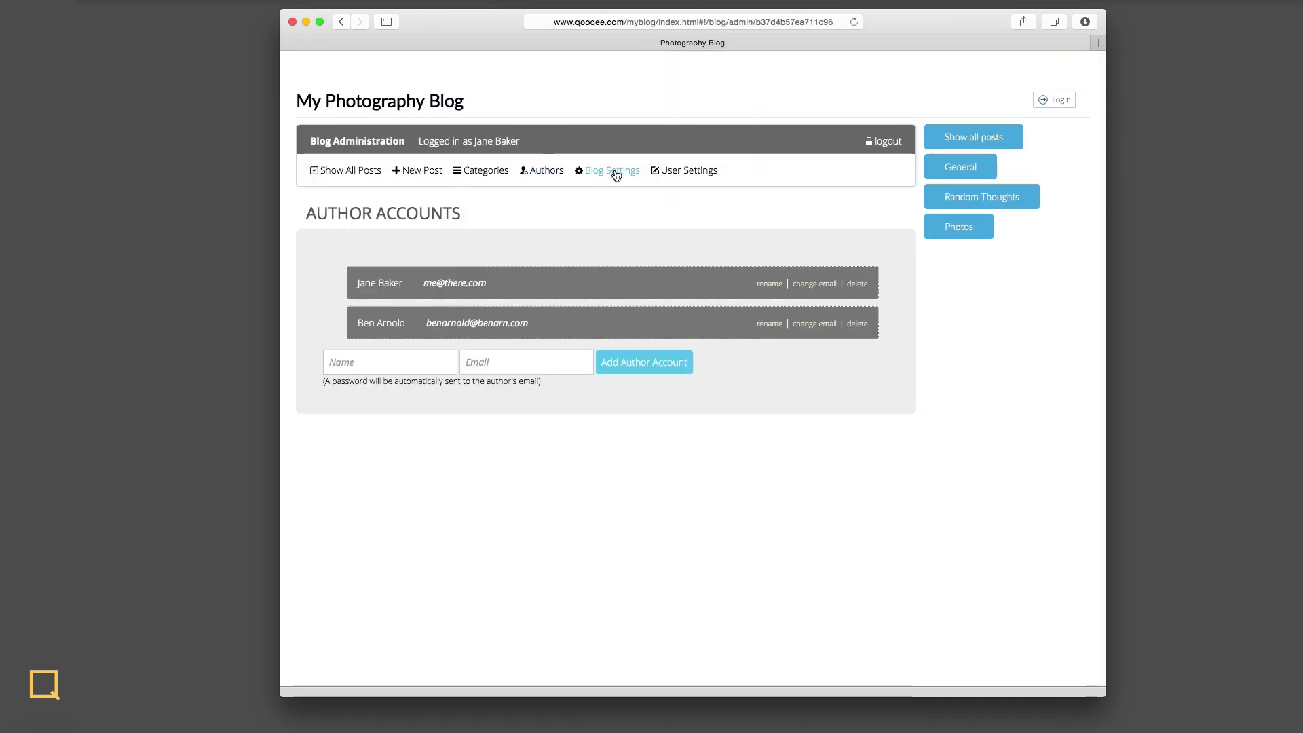
{"action": "left_click", "coordinate": [628, 176]}
{"action": "scroll", "coordinate": [724, 268], "scroll_direction": "down", "scroll_amount": 5}
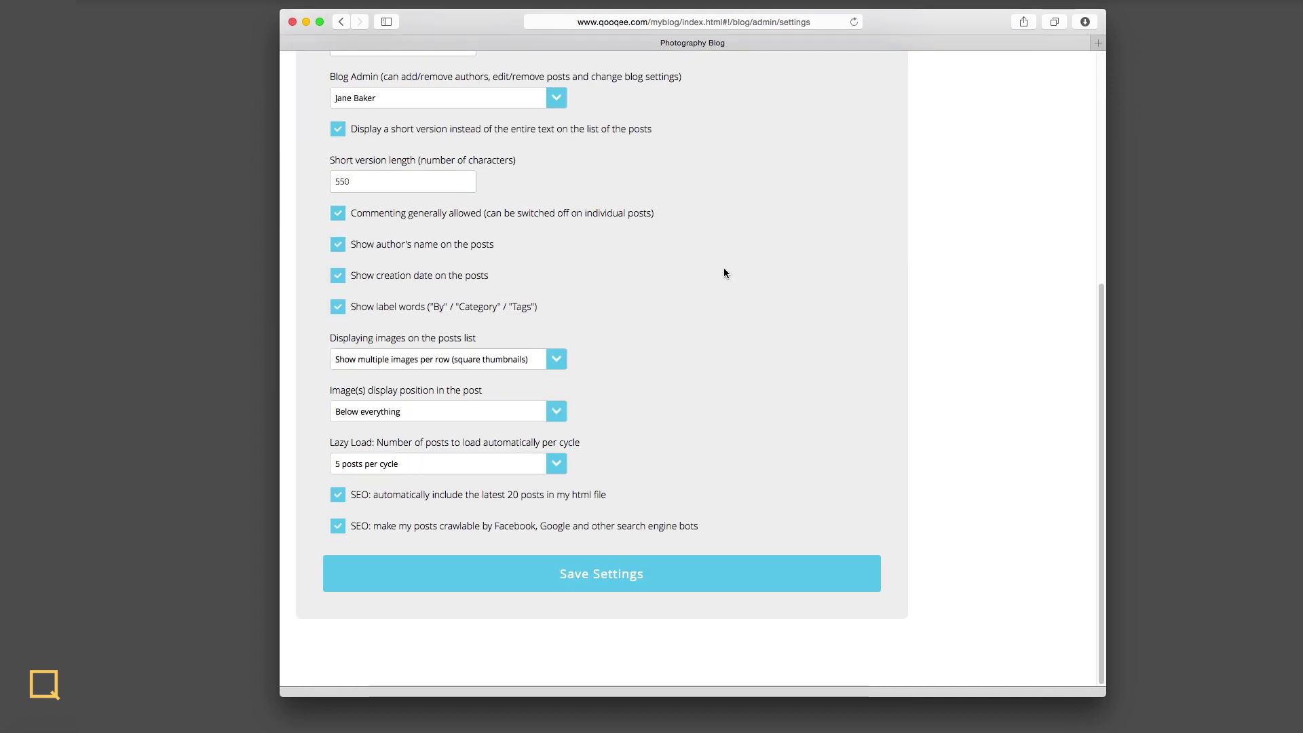
{"action": "left_click", "coordinate": [557, 360]}
{"action": "left_click", "coordinate": [617, 355]}
{"action": "scroll", "coordinate": [652, 305], "scroll_direction": "up", "scroll_amount": 5}
{"action": "left_click", "coordinate": [687, 171]}
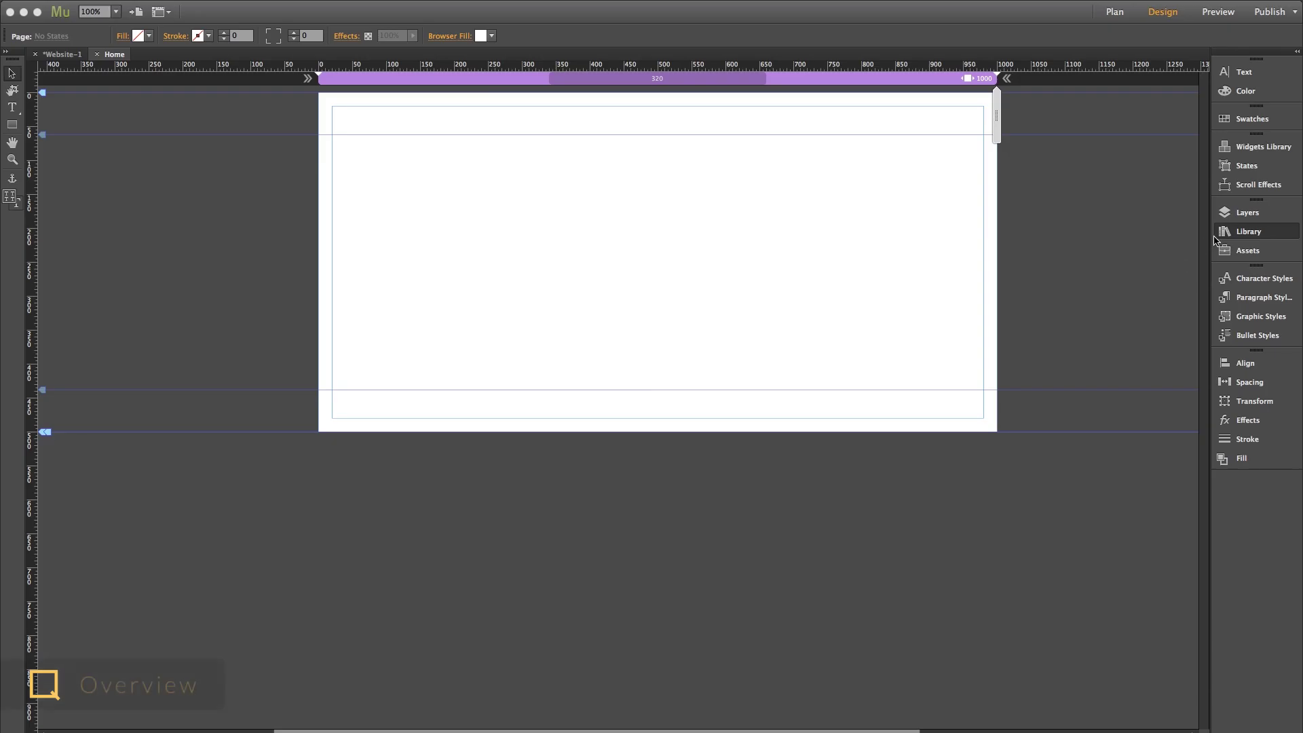
- Place the QooQee Muse Blog Library item at the page's top-left and select the sample post
{"action": "left_click", "coordinate": [1221, 234]}
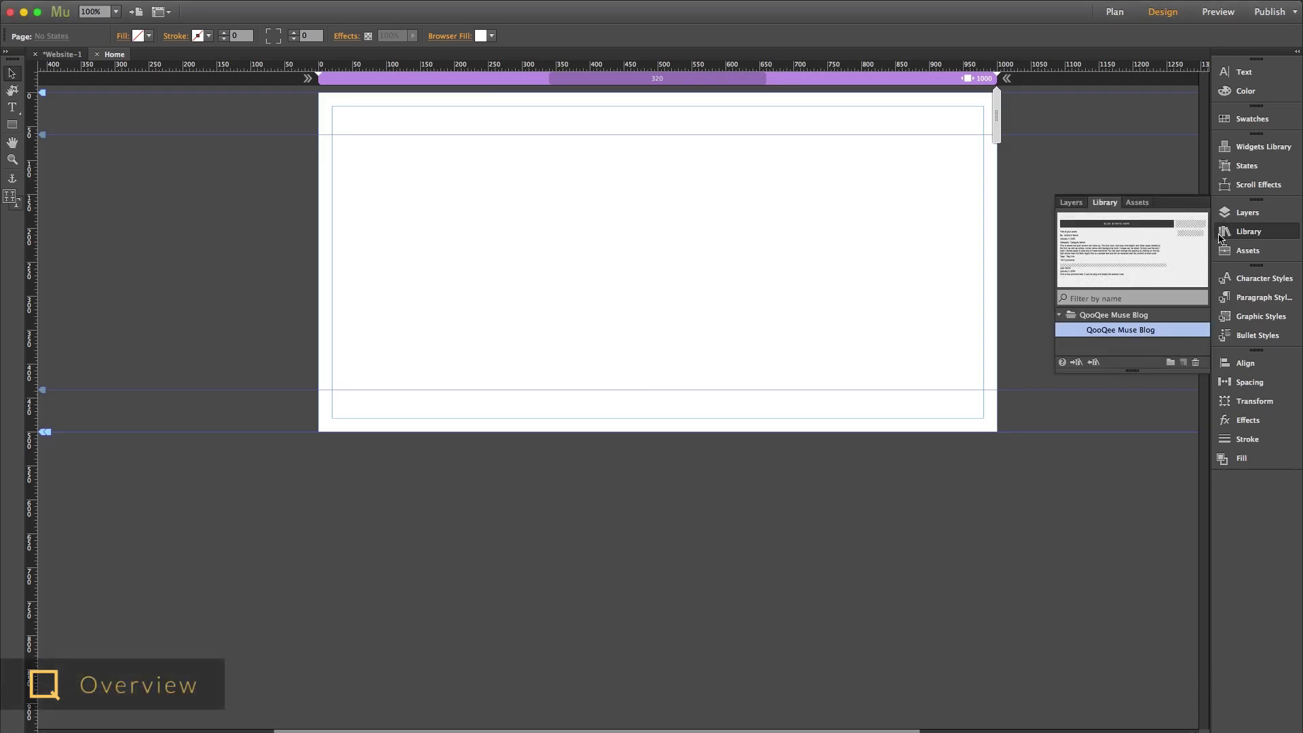
{"action": "left_click_drag", "start_coordinate": [1123, 329], "coordinate": [333, 138]}
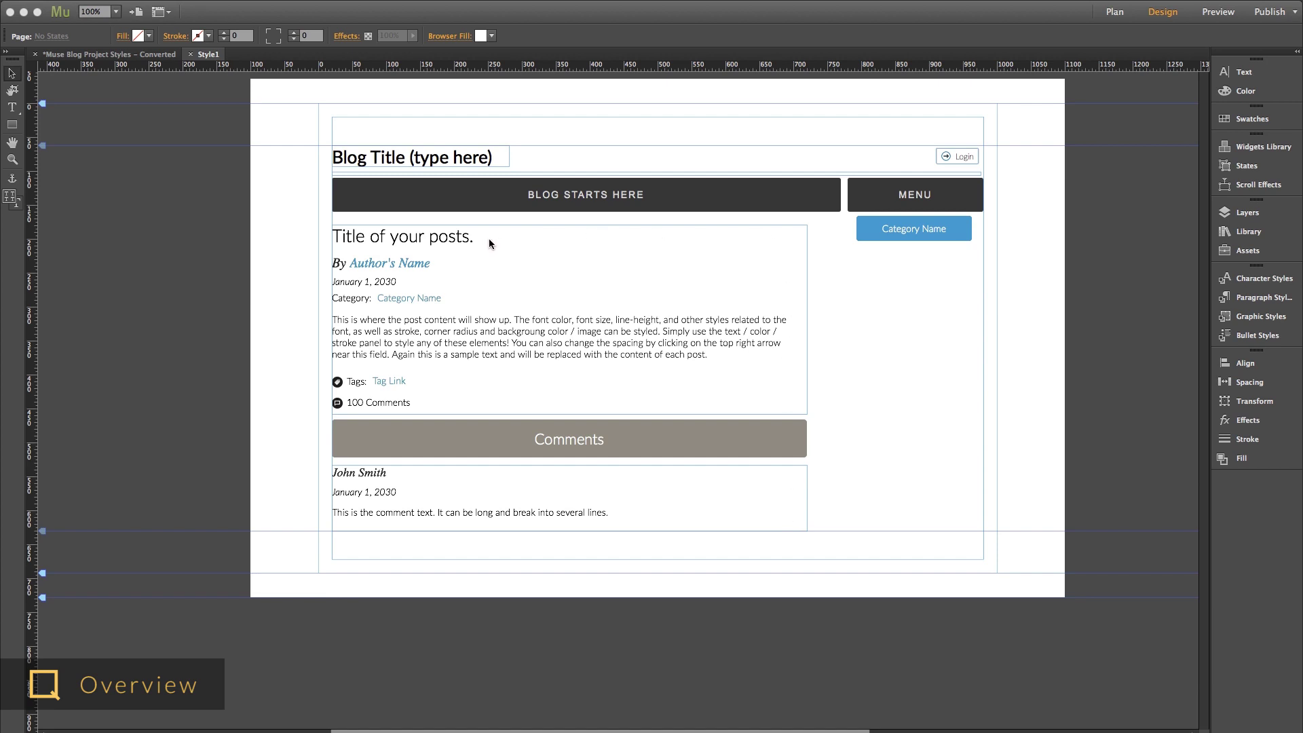
{"action": "left_click", "coordinate": [476, 312]}
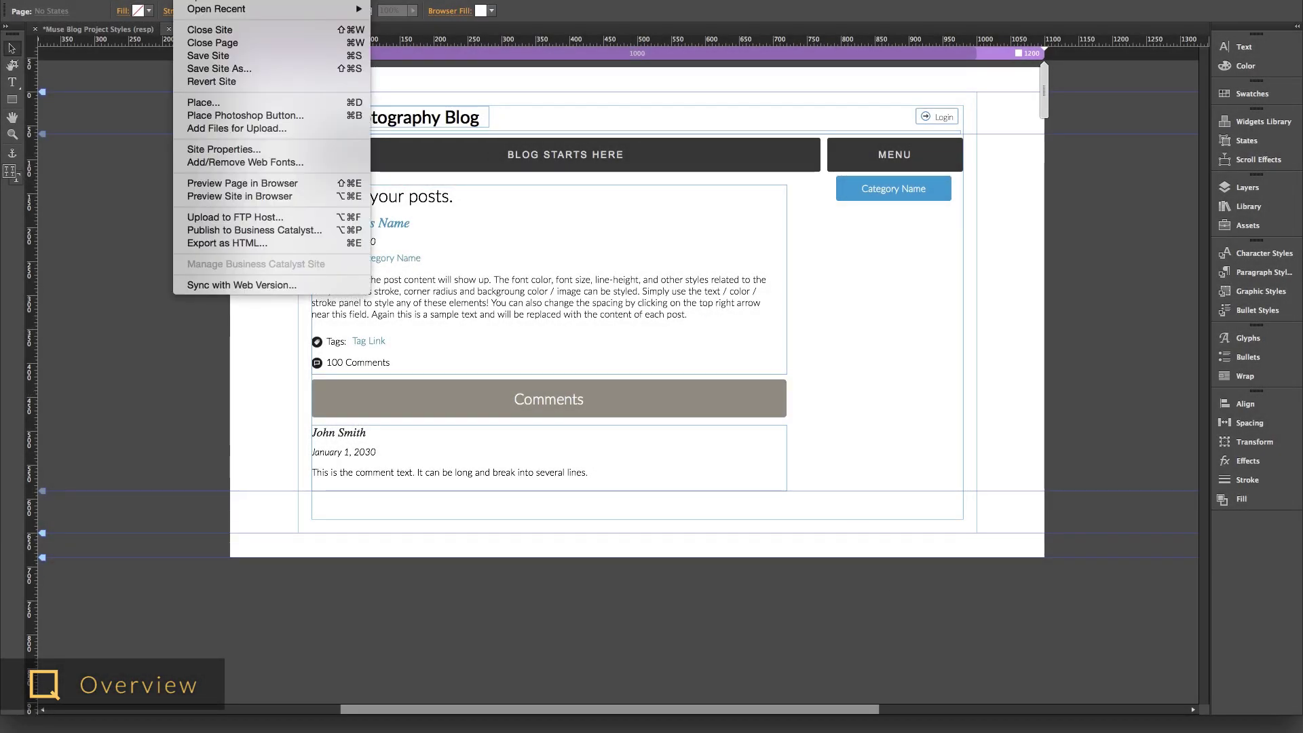
- Upload the site to the FTP host and start the blog setup wizard with the admin e-mail
{"action": "left_click", "coordinate": [235, 218]}
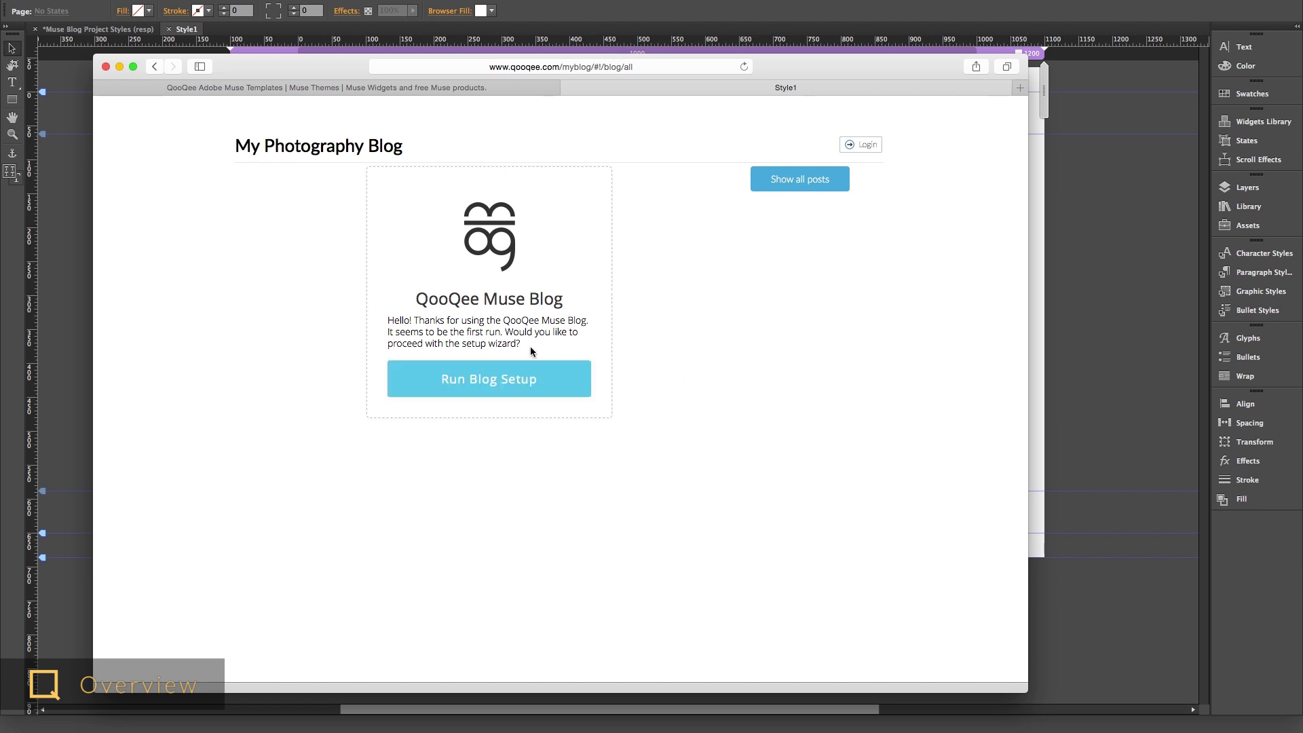
{"action": "left_click", "coordinate": [502, 375]}
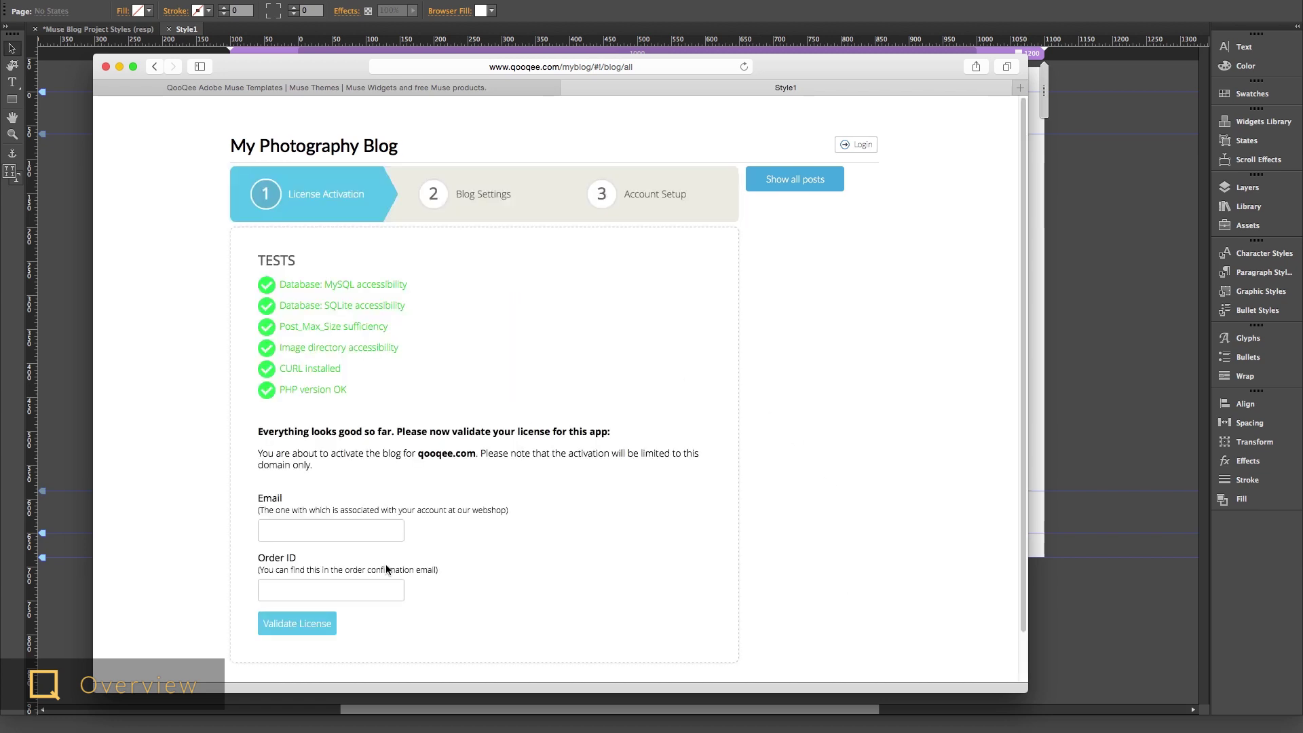
{"action": "type", "text": "me@there.com"}
{"action": "key", "text": "Return"}
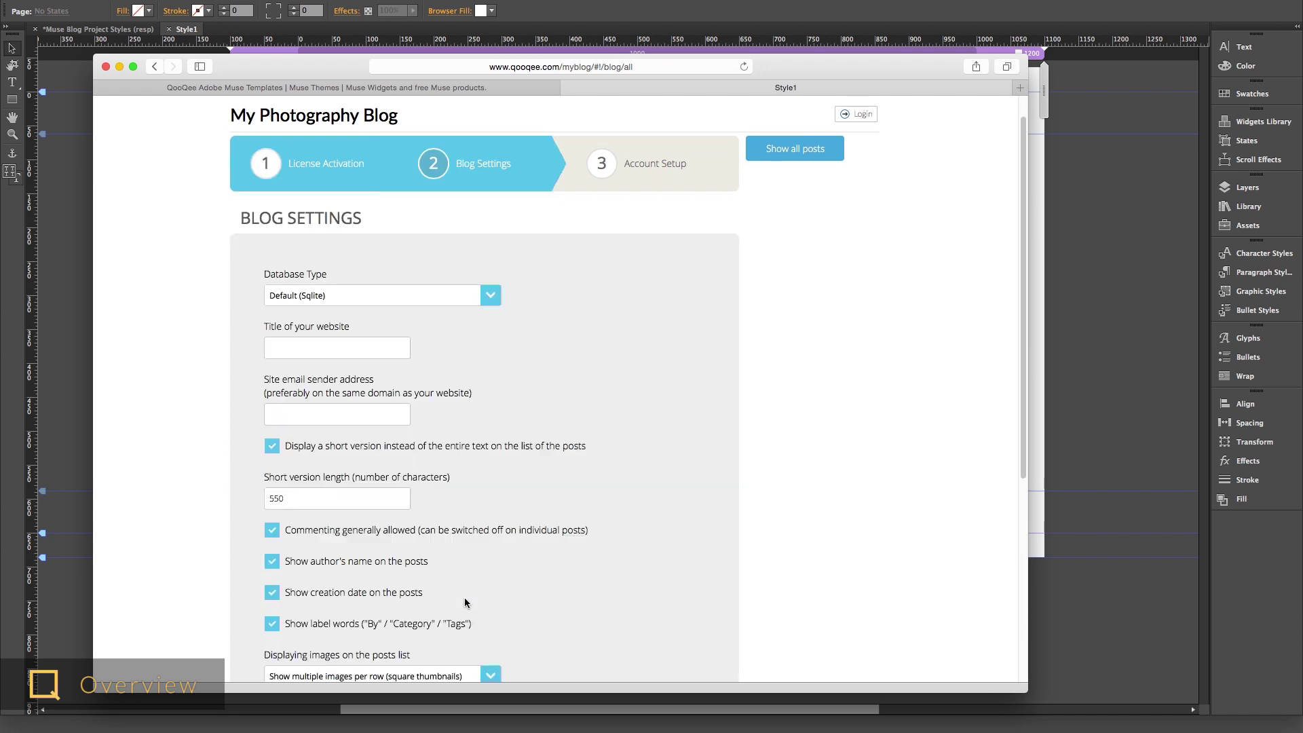
- Set the website title to 'My Photography Blog', enter the e-mail, and create the administrator account
{"action": "scroll", "coordinate": [465, 601], "scroll_direction": "down", "scroll_amount": 3}
{"action": "left_click", "coordinate": [355, 209]}
{"action": "type", "text": "My Photography Blome@there.com"}
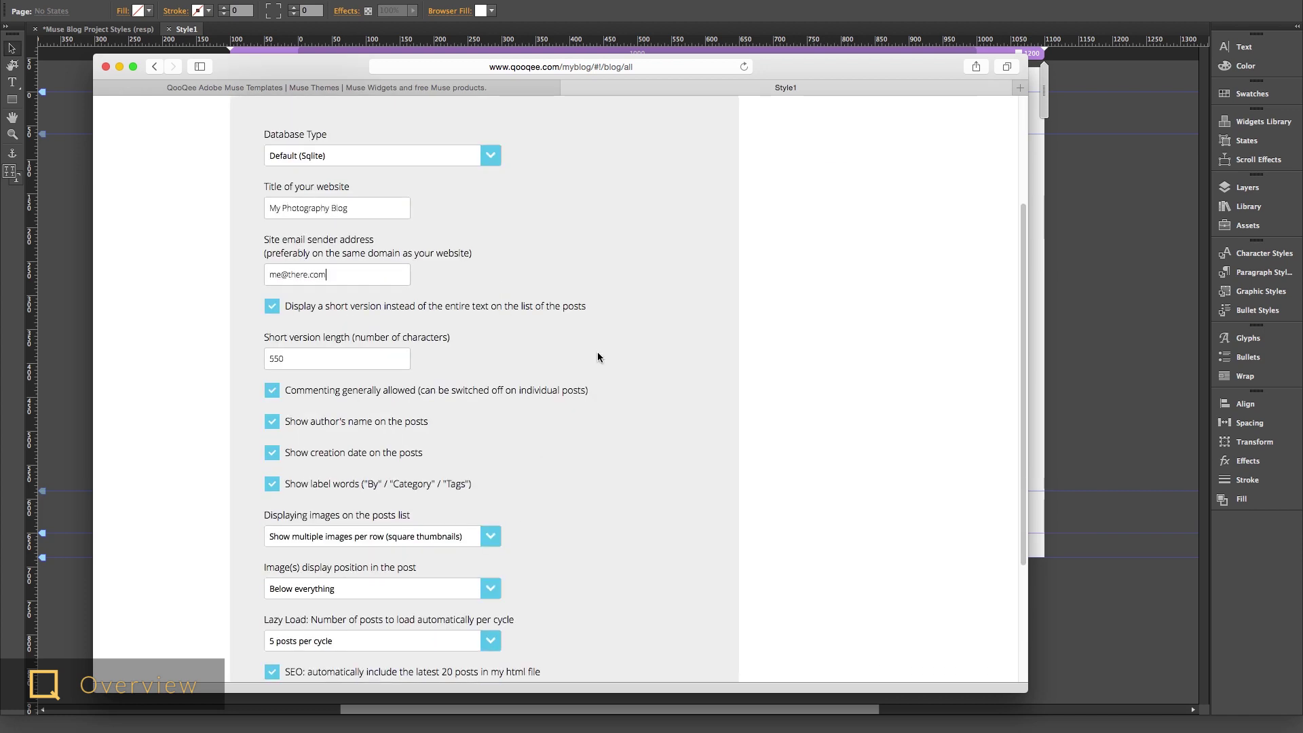
{"action": "key", "text": "Return"}
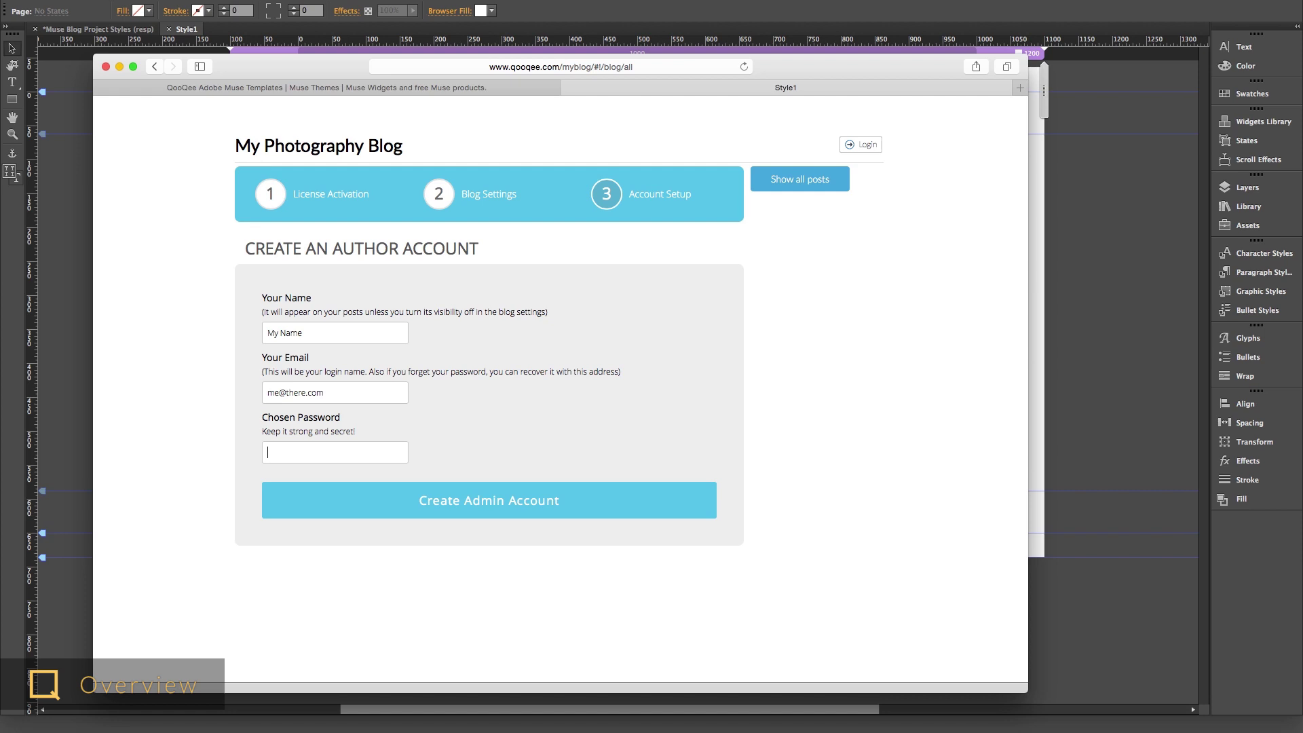
{"action": "left_click", "coordinate": [495, 500]}
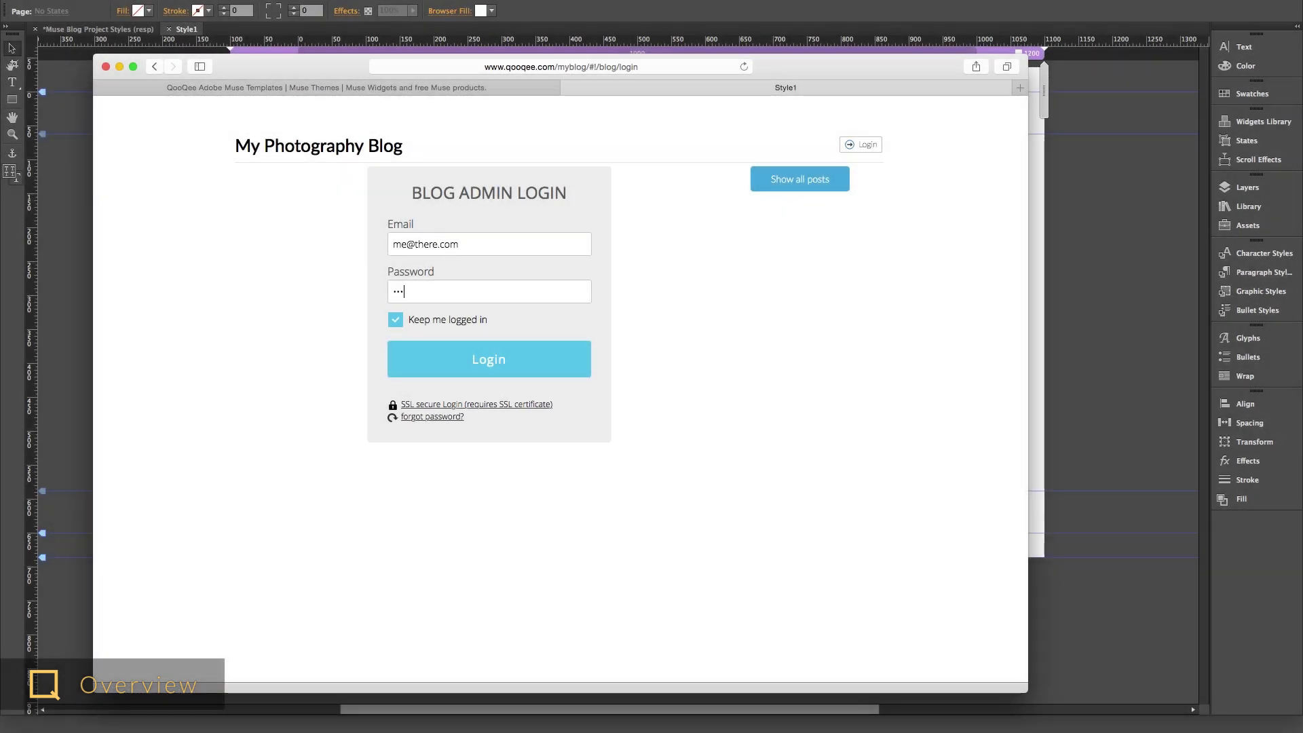
- Log in to the blog administration and add the category 'Category One'
{"action": "left_click", "coordinate": [505, 368]}
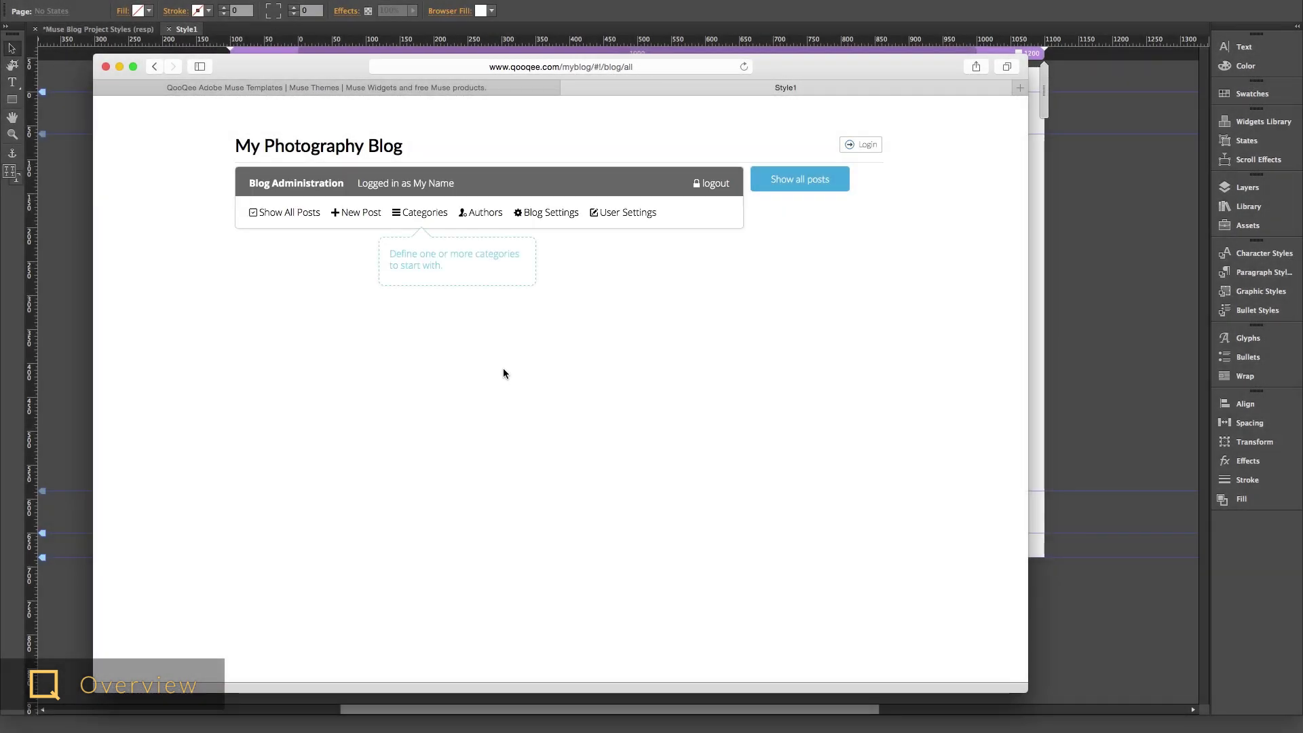
{"action": "type", "text": "Category One"}
{"action": "key", "text": "Return"}
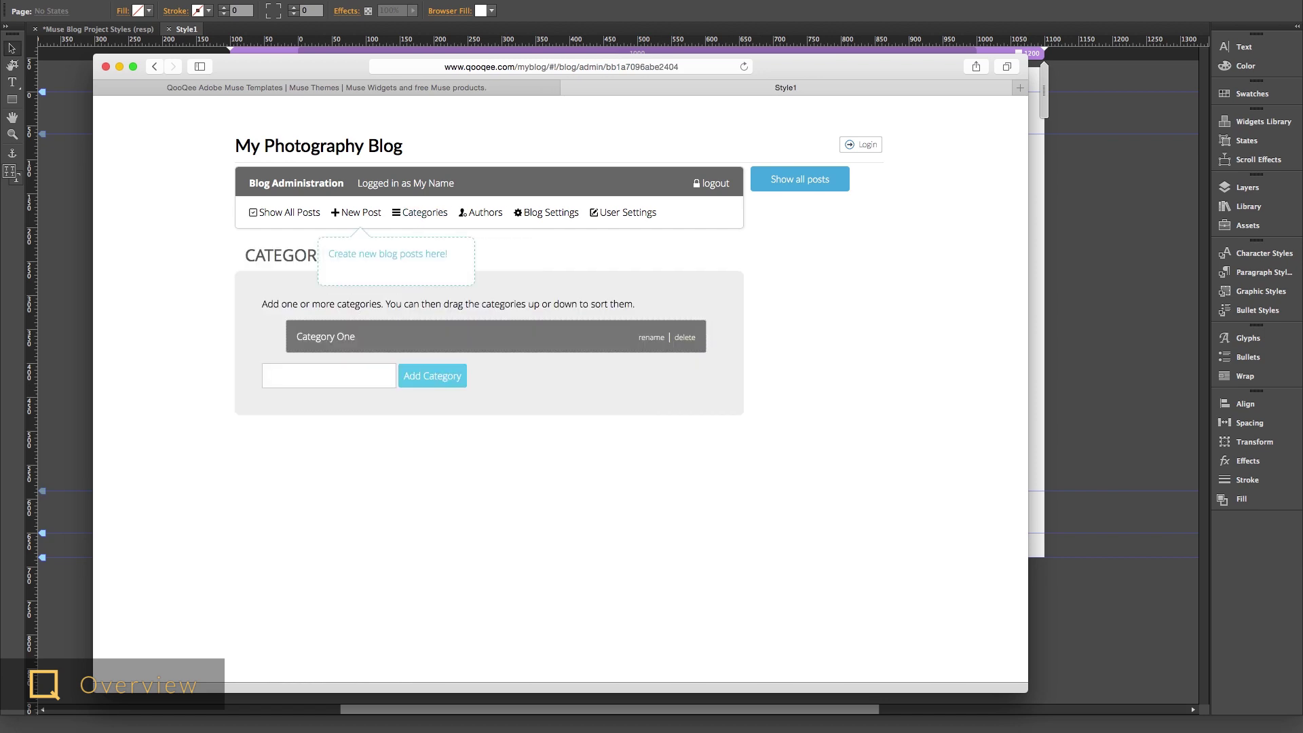
{"action": "type", "text": "C"}
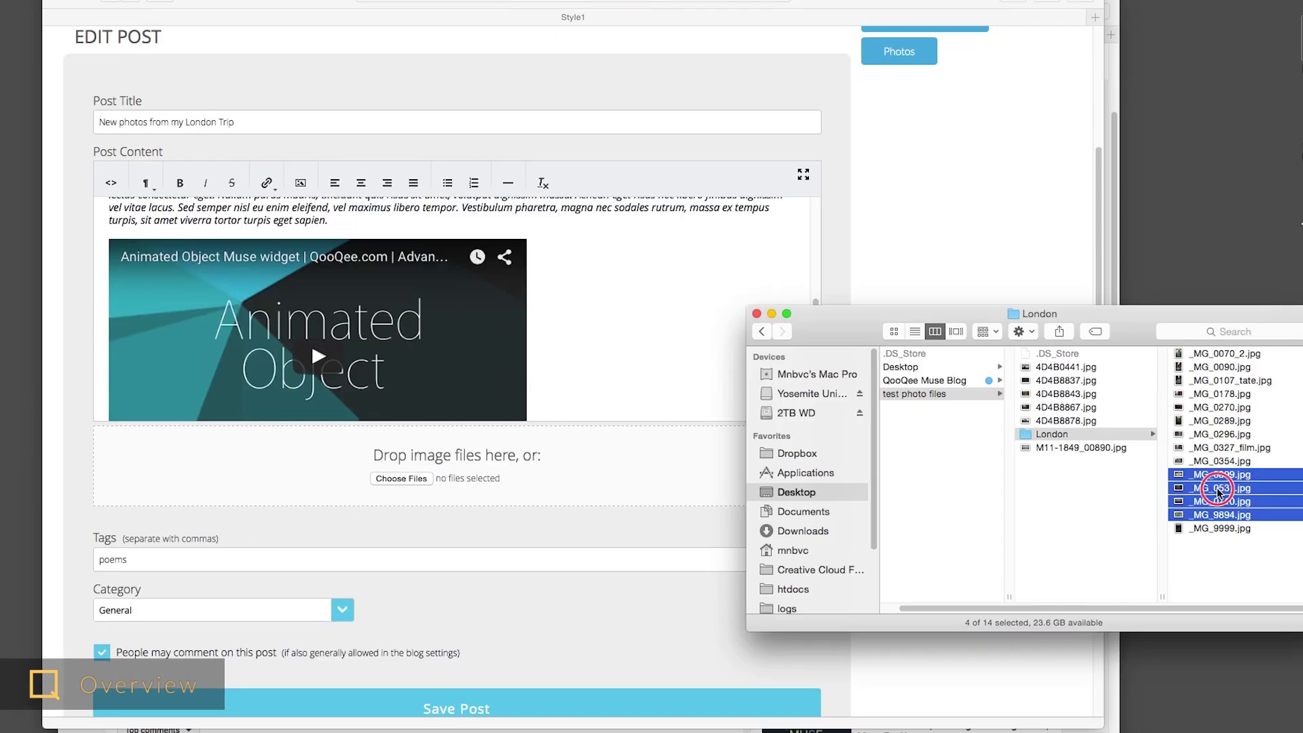
- Add five photos to the London trip post, save it, and add more photos from the phone
{"action": "left_click_drag", "start_coordinate": [1222, 500], "coordinate": [553, 511]}
{"action": "scroll", "coordinate": [553, 521], "scroll_direction": "down", "scroll_amount": 5}
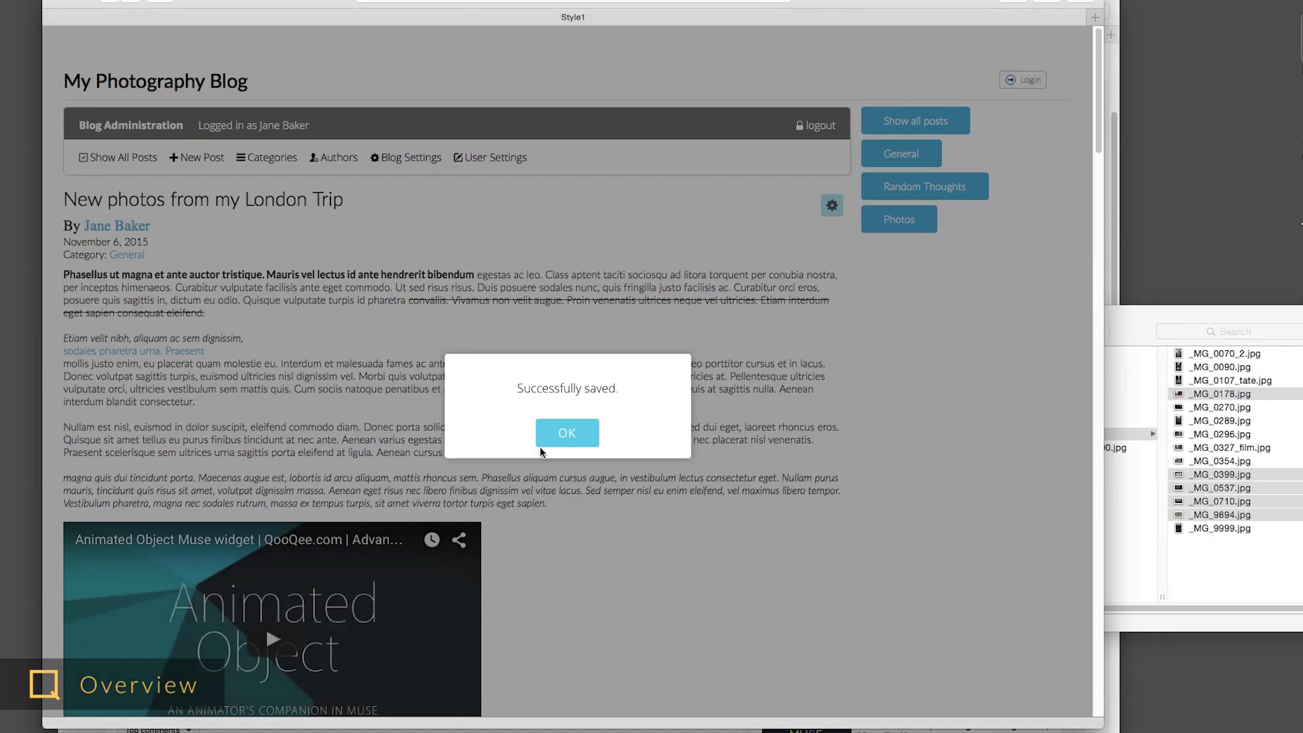
{"action": "left_click", "coordinate": [540, 446]}
{"action": "scroll", "coordinate": [584, 537], "scroll_direction": "down", "scroll_amount": 15}
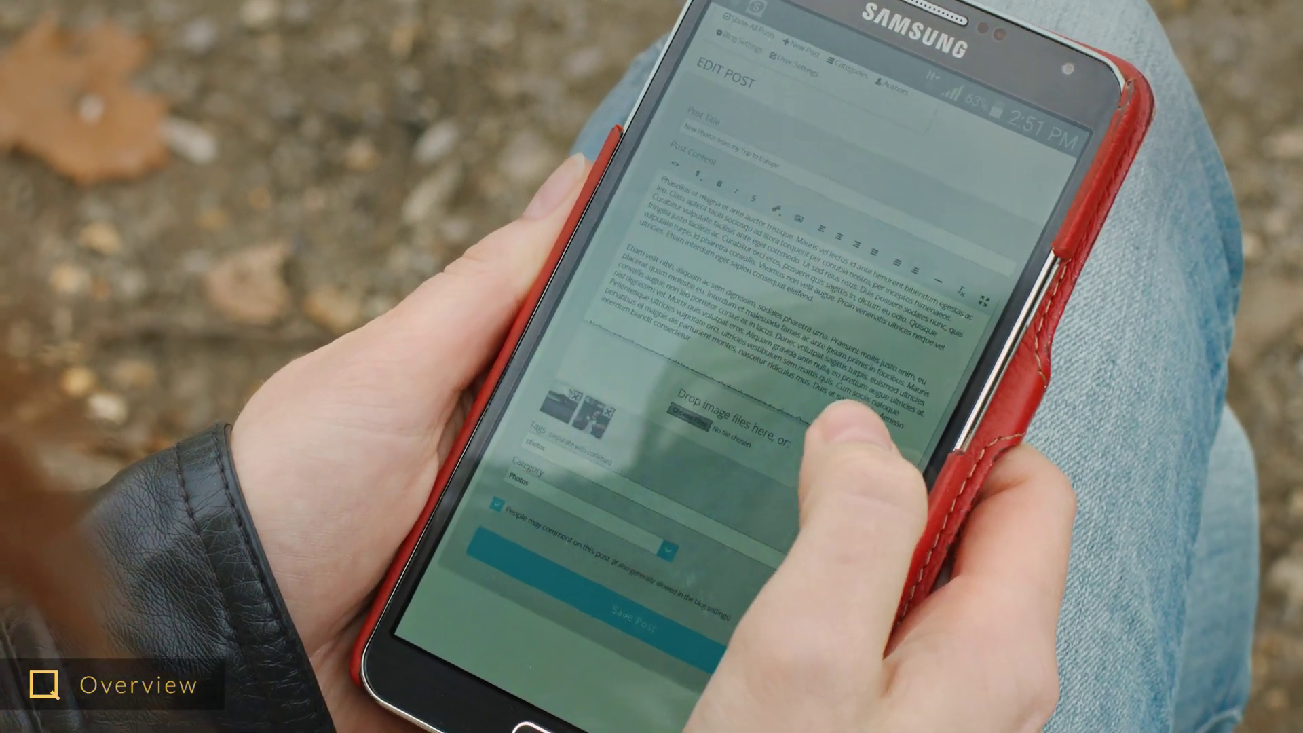
{"action": "left_click", "coordinate": [767, 400]}
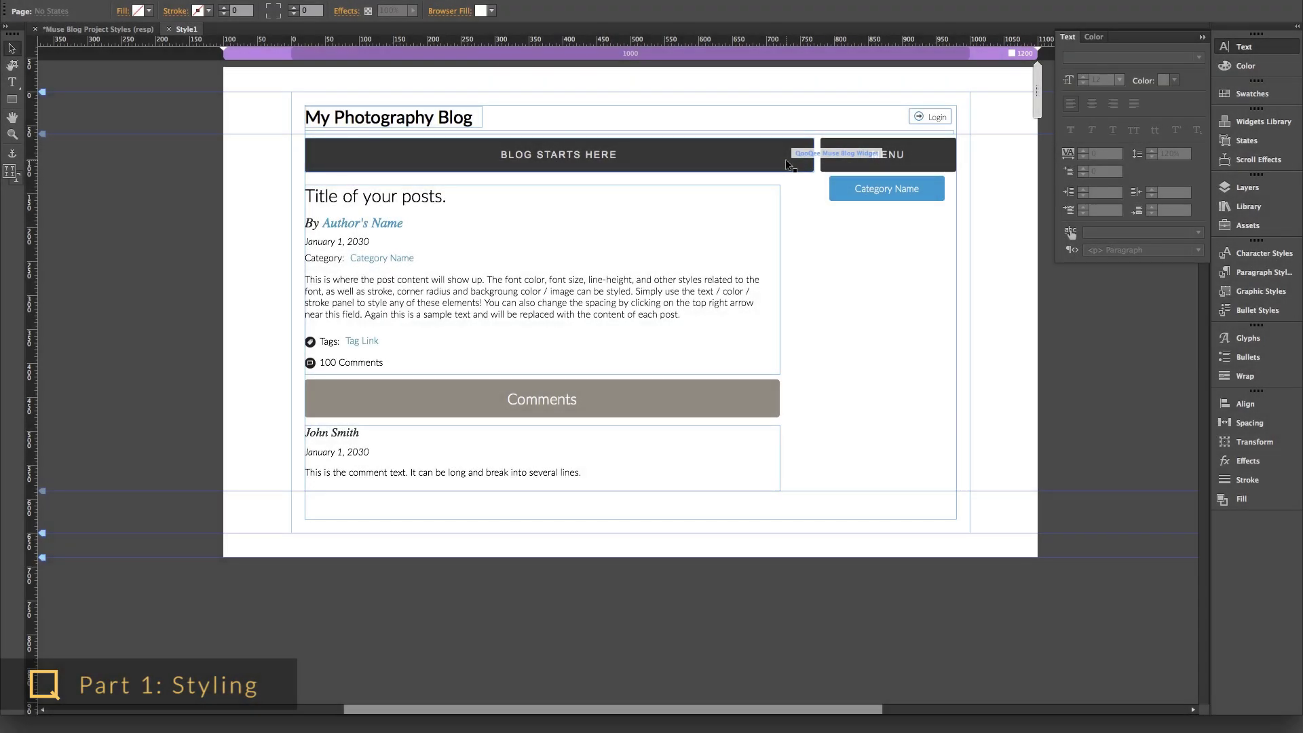
- Set muse_blog_main.php as the blog widget's main file, after checking the category menu widget's options
{"action": "left_click", "coordinate": [827, 137]}
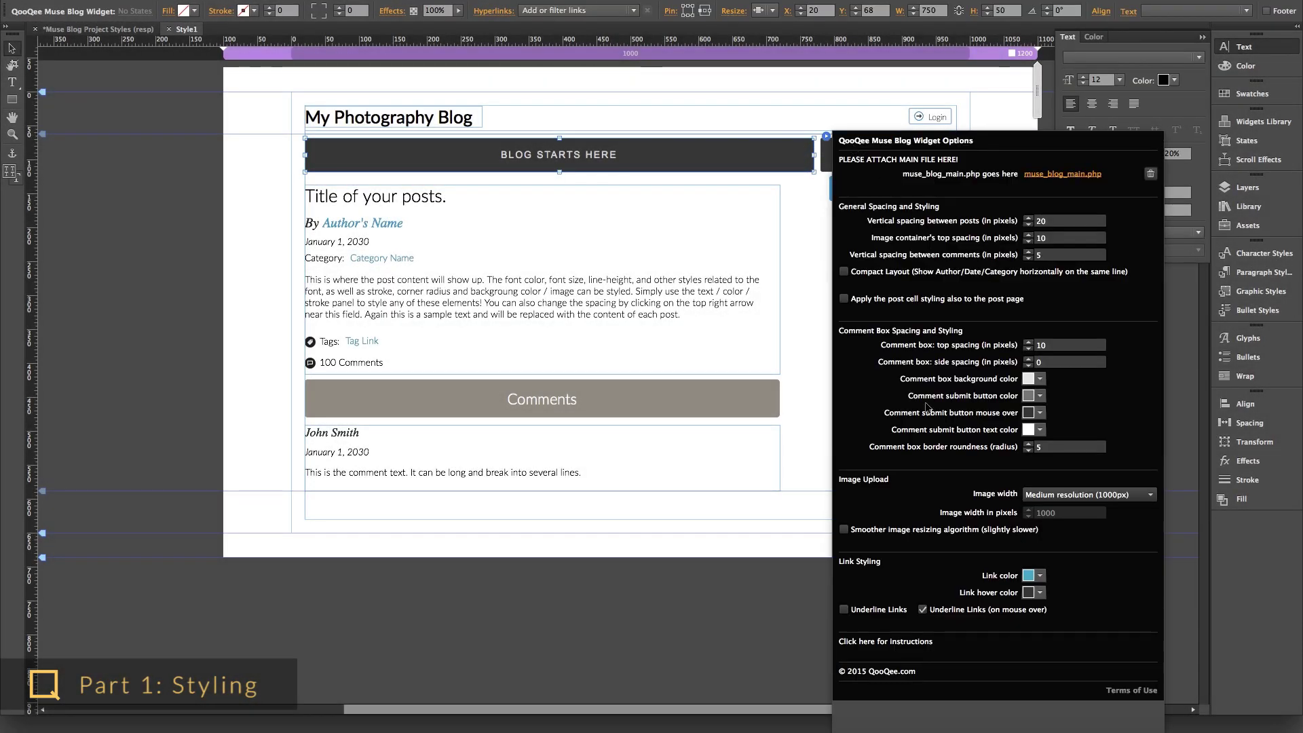
{"action": "left_click", "coordinate": [882, 154]}
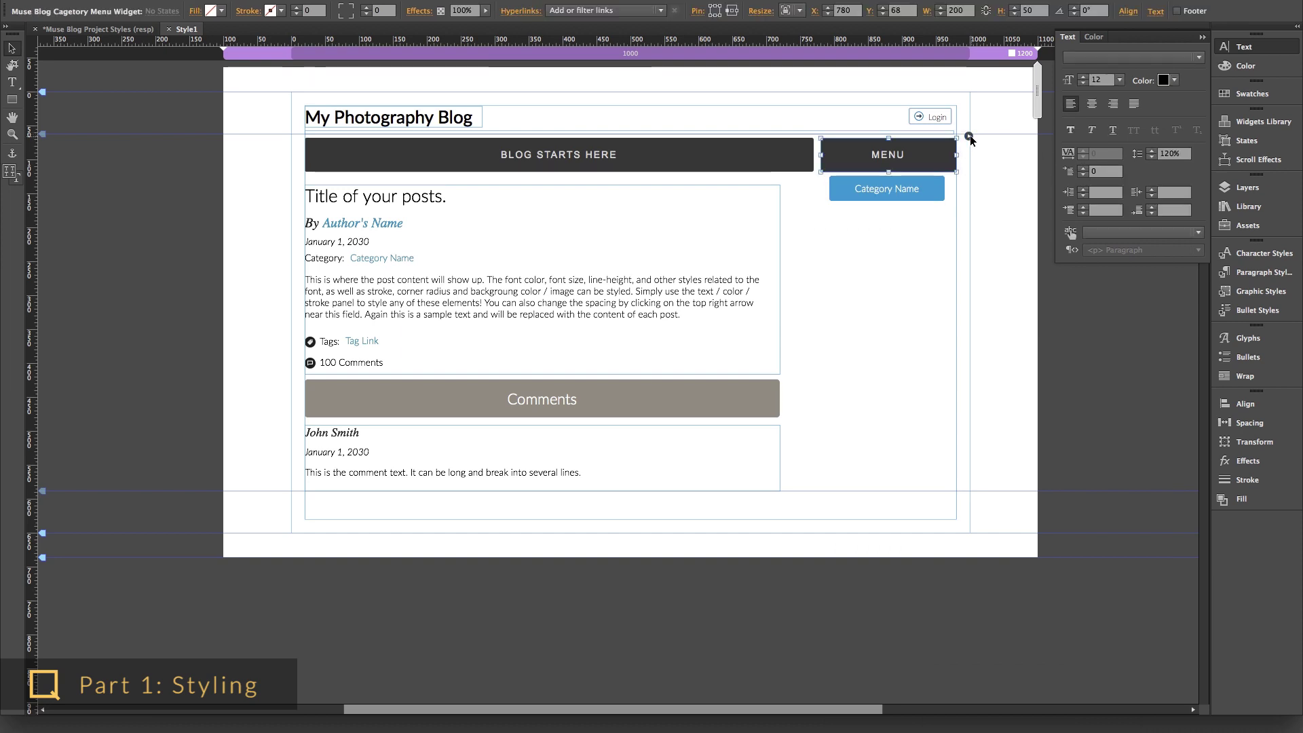
{"action": "left_click", "coordinate": [968, 136]}
{"action": "left_click", "coordinate": [795, 144]}
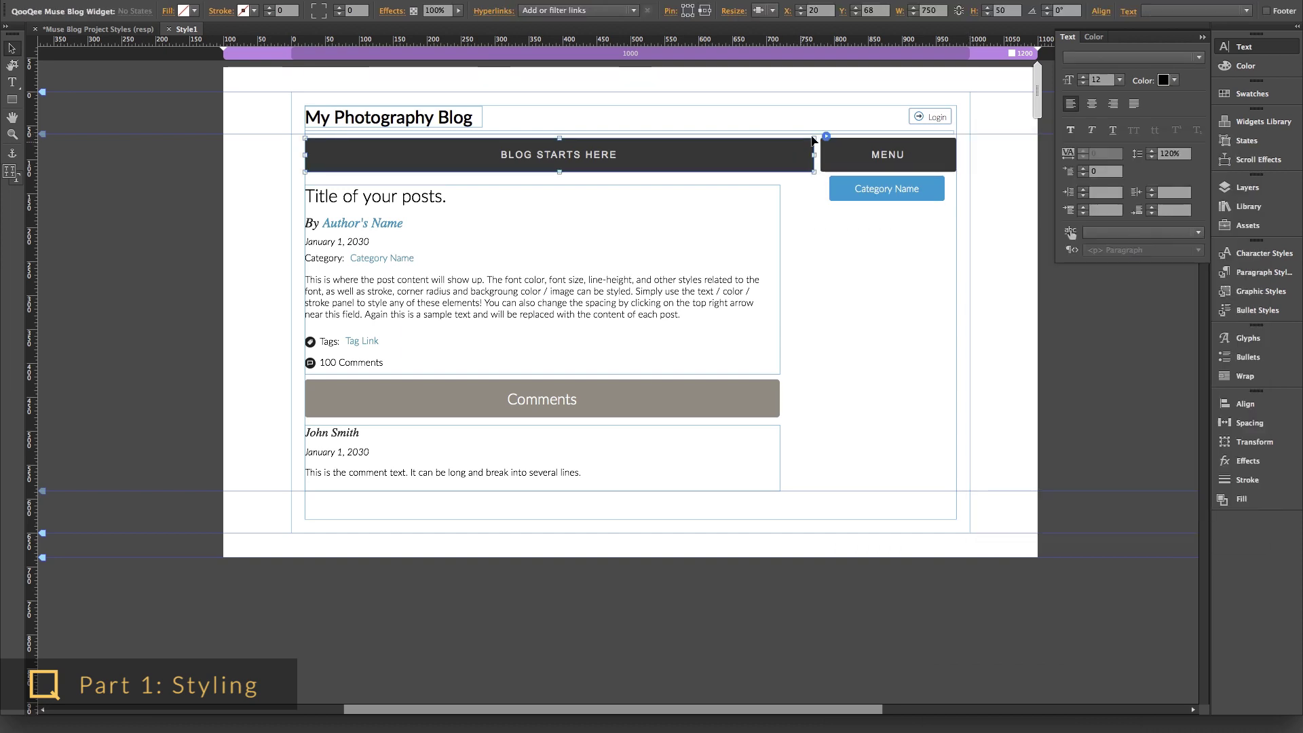
{"action": "left_click", "coordinate": [826, 135]}
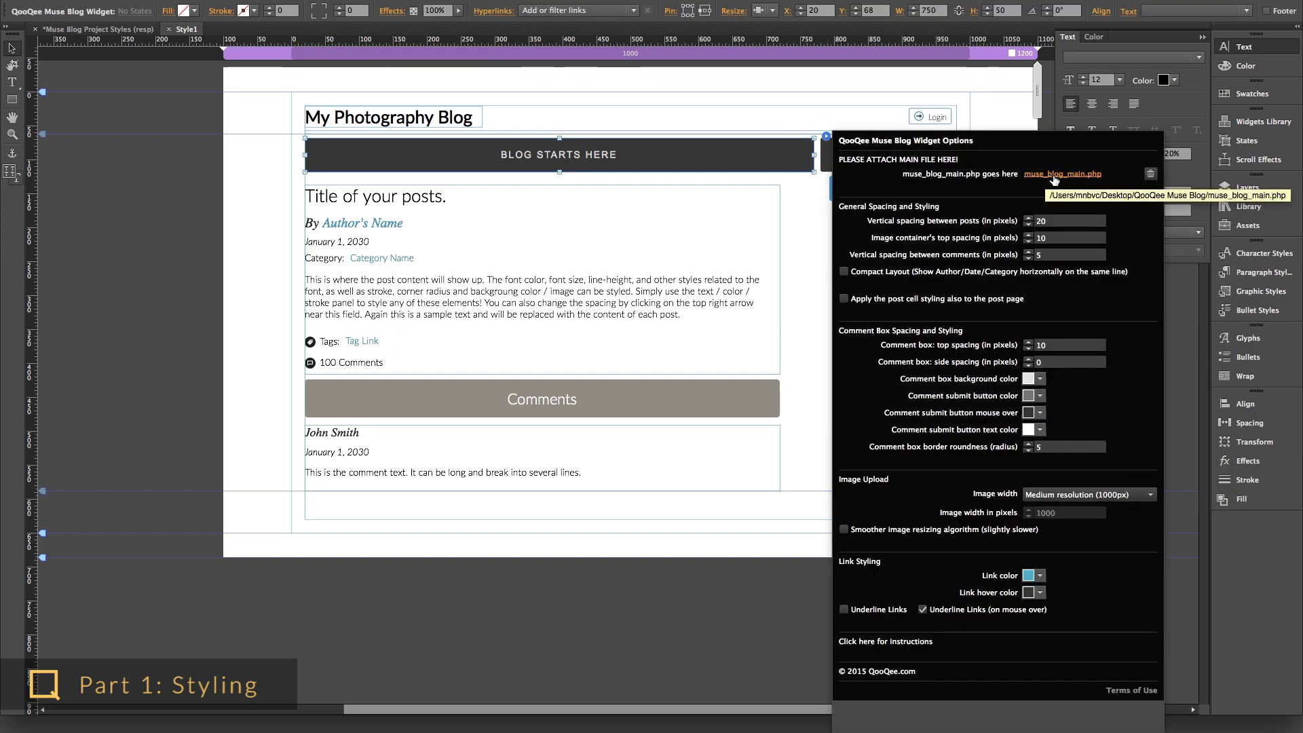
{"action": "left_click", "coordinate": [1004, 177]}
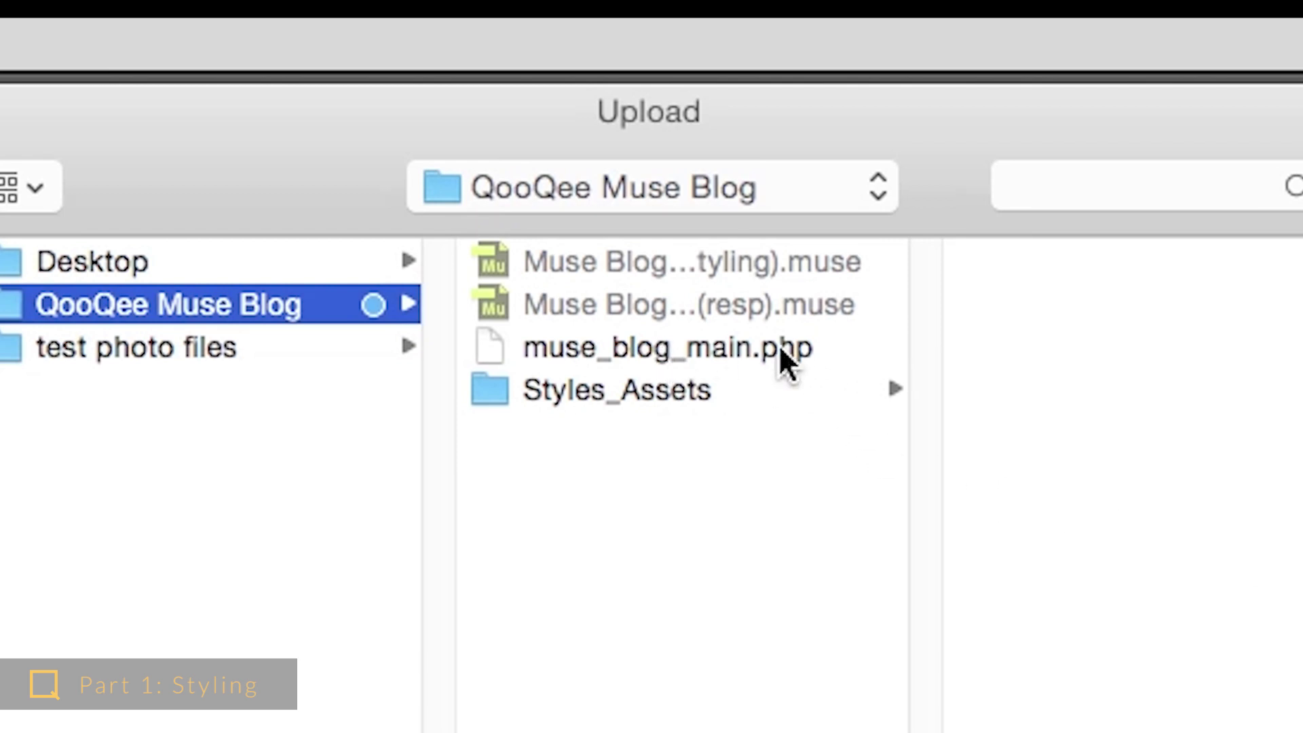
{"action": "double_click", "coordinate": [779, 343]}
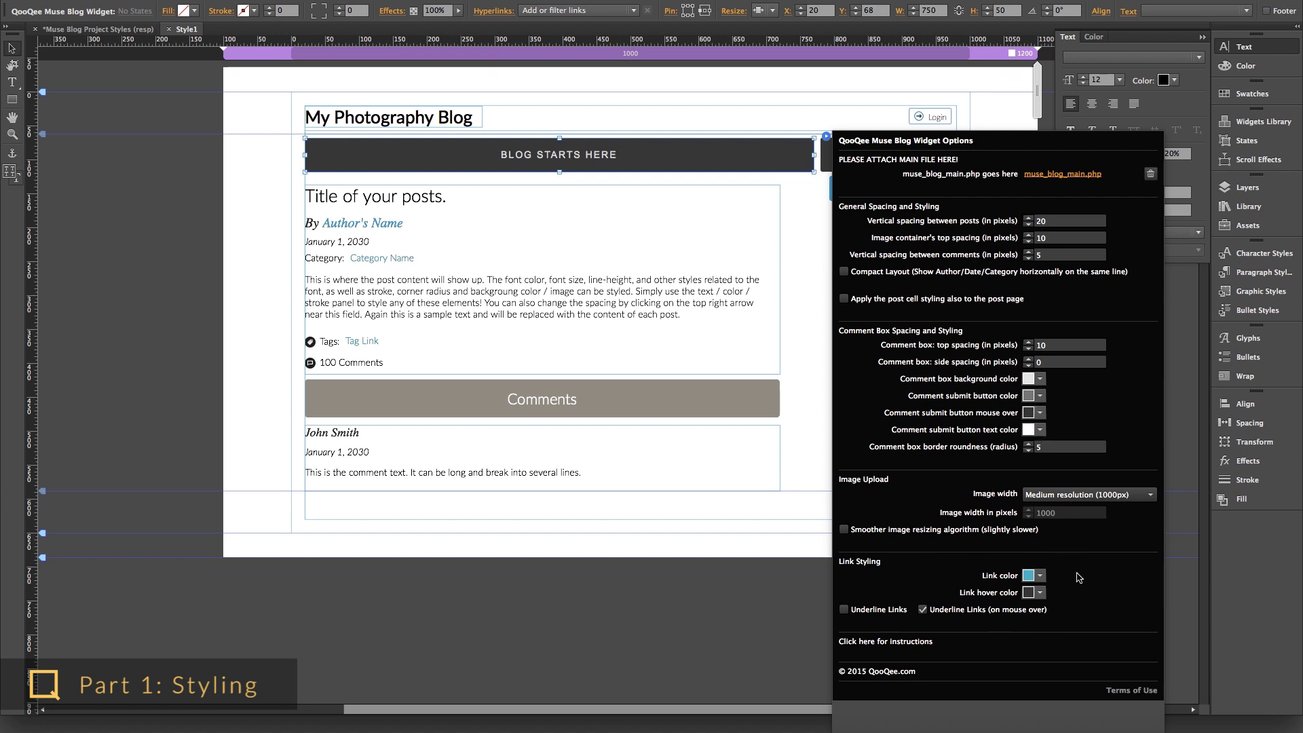
{"action": "left_click", "coordinate": [817, 478]}
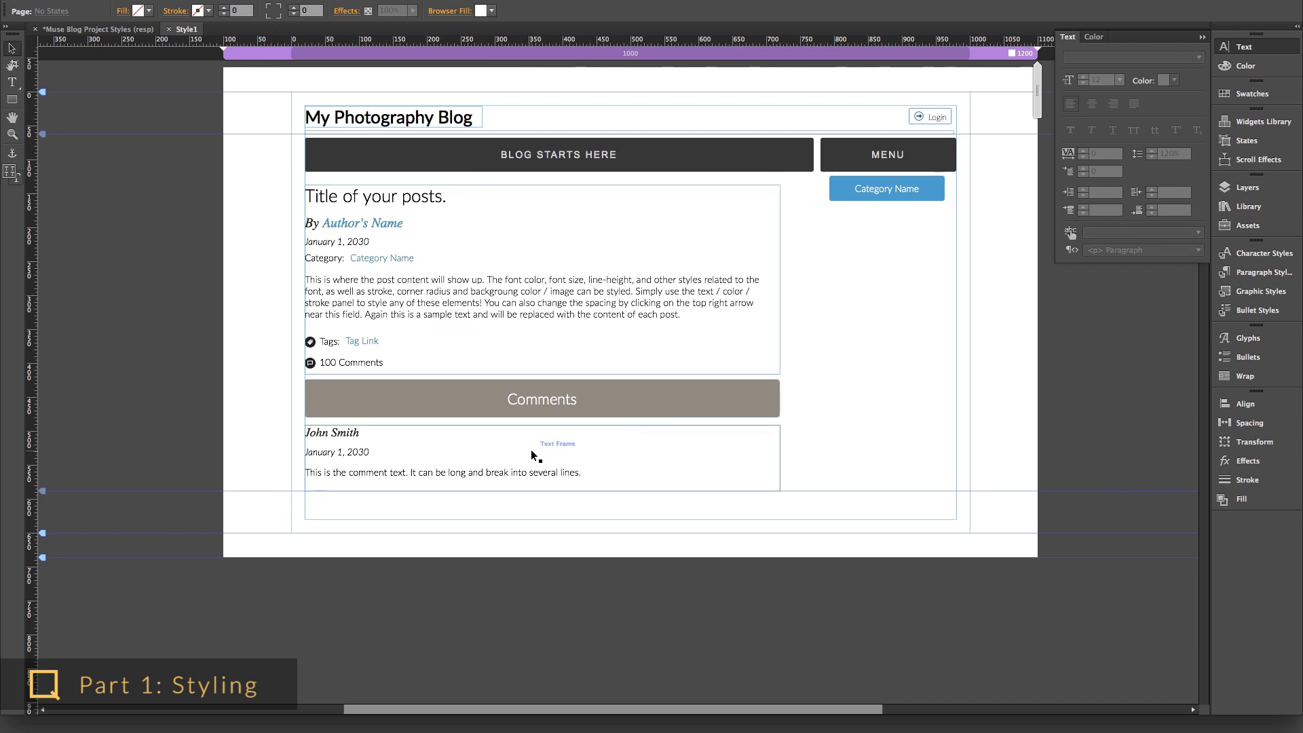
- Recolour the post title, centre-align the body text and give its frame a light blue fill
{"action": "left_click", "coordinate": [511, 198]}
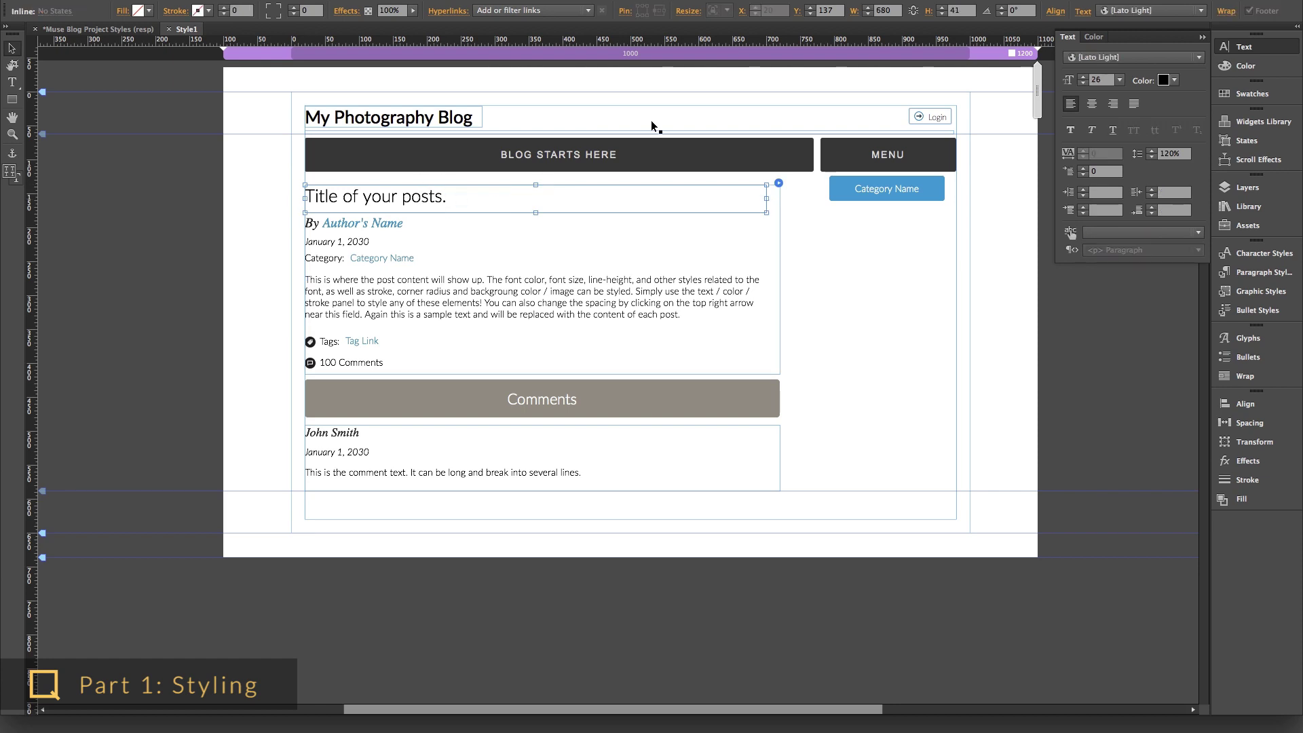
{"action": "left_click", "coordinate": [1163, 80]}
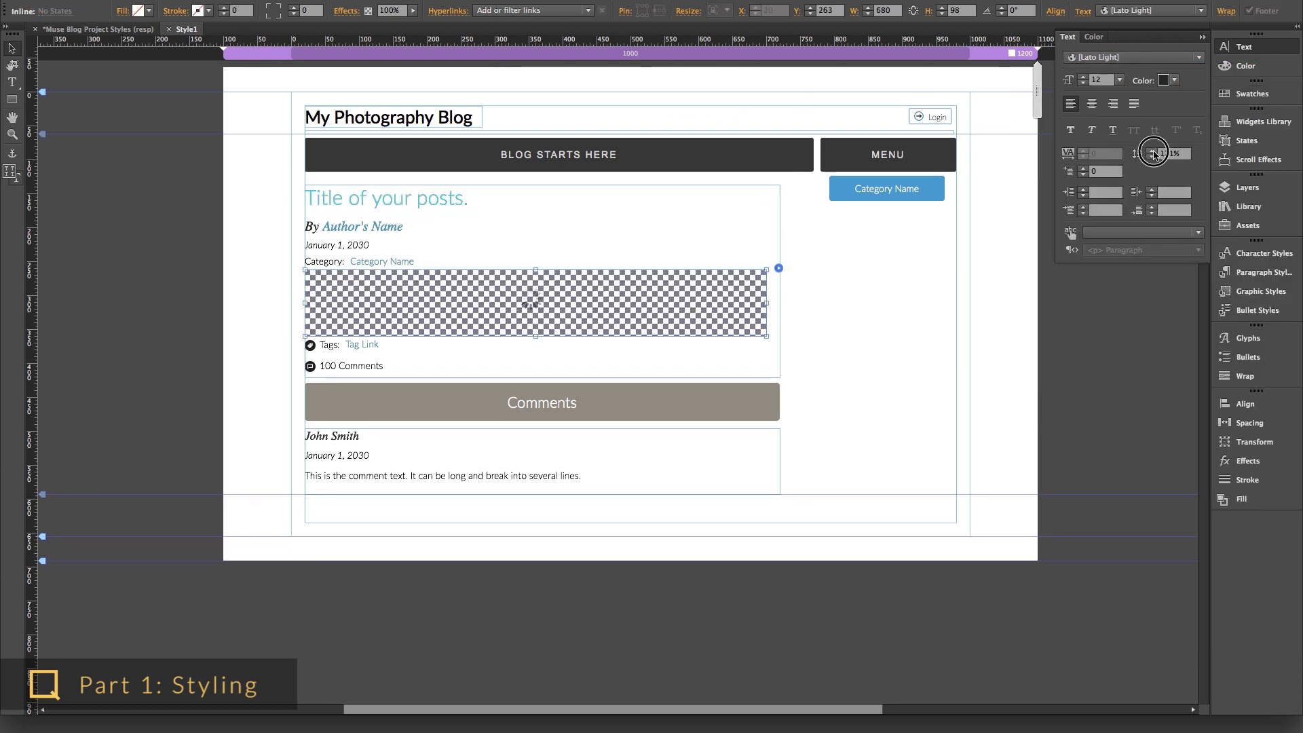
{"action": "left_click", "coordinate": [1091, 103]}
{"action": "left_click", "coordinate": [1245, 66]}
{"action": "left_click", "coordinate": [1140, 120]}
{"action": "left_click", "coordinate": [324, 262]}
{"action": "left_click", "coordinate": [198, 10]}
{"action": "left_click", "coordinate": [391, 32]}
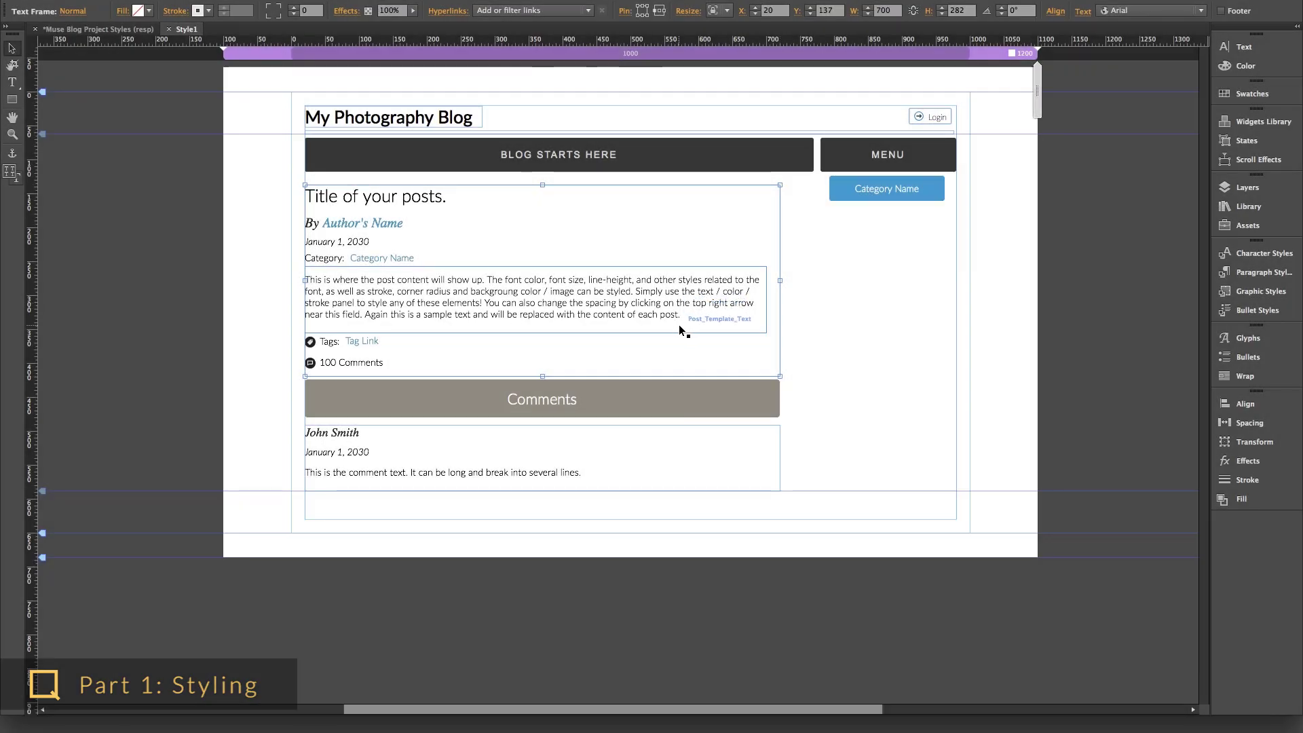
- Set the body text frame's inner spacing to 10 on the left and 30 on top
{"action": "left_click", "coordinate": [706, 295]}
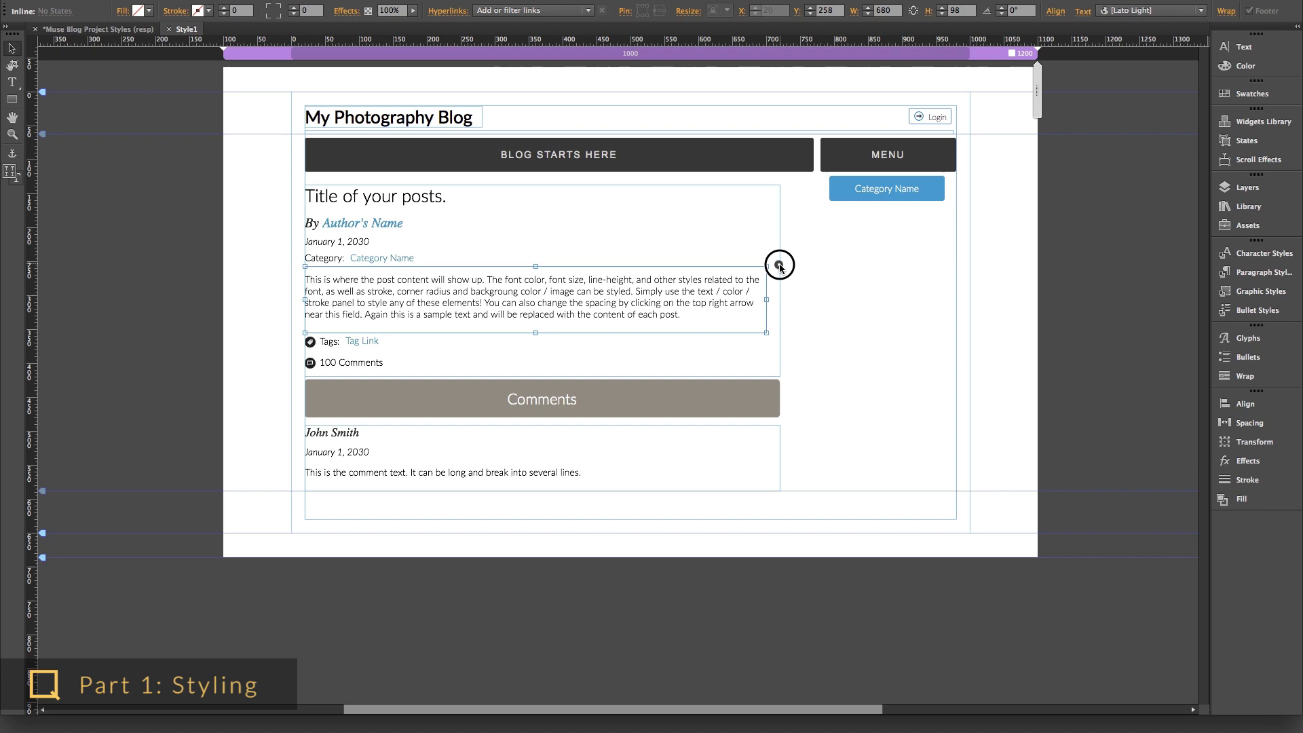
{"action": "left_click", "coordinate": [778, 265]}
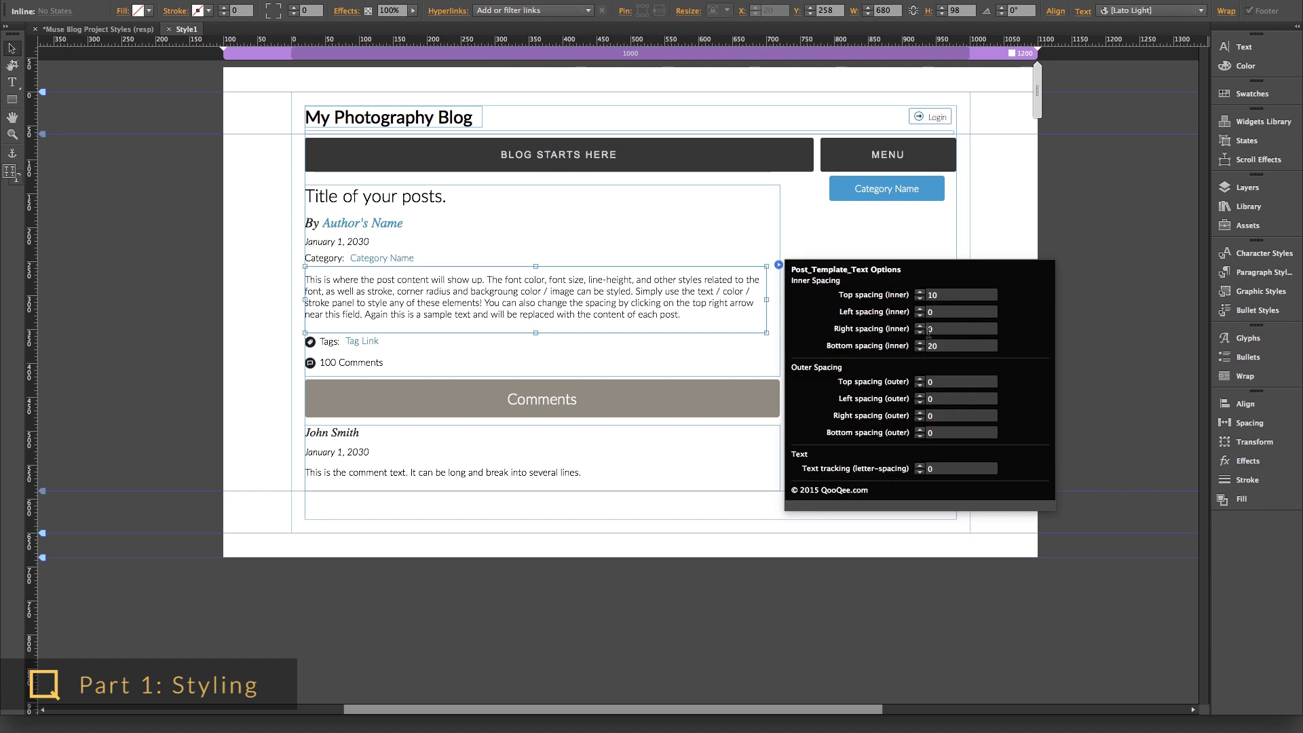
{"action": "left_click", "coordinate": [929, 311]}
{"action": "type", "text": "10"}
{"action": "key", "text": "Return"}
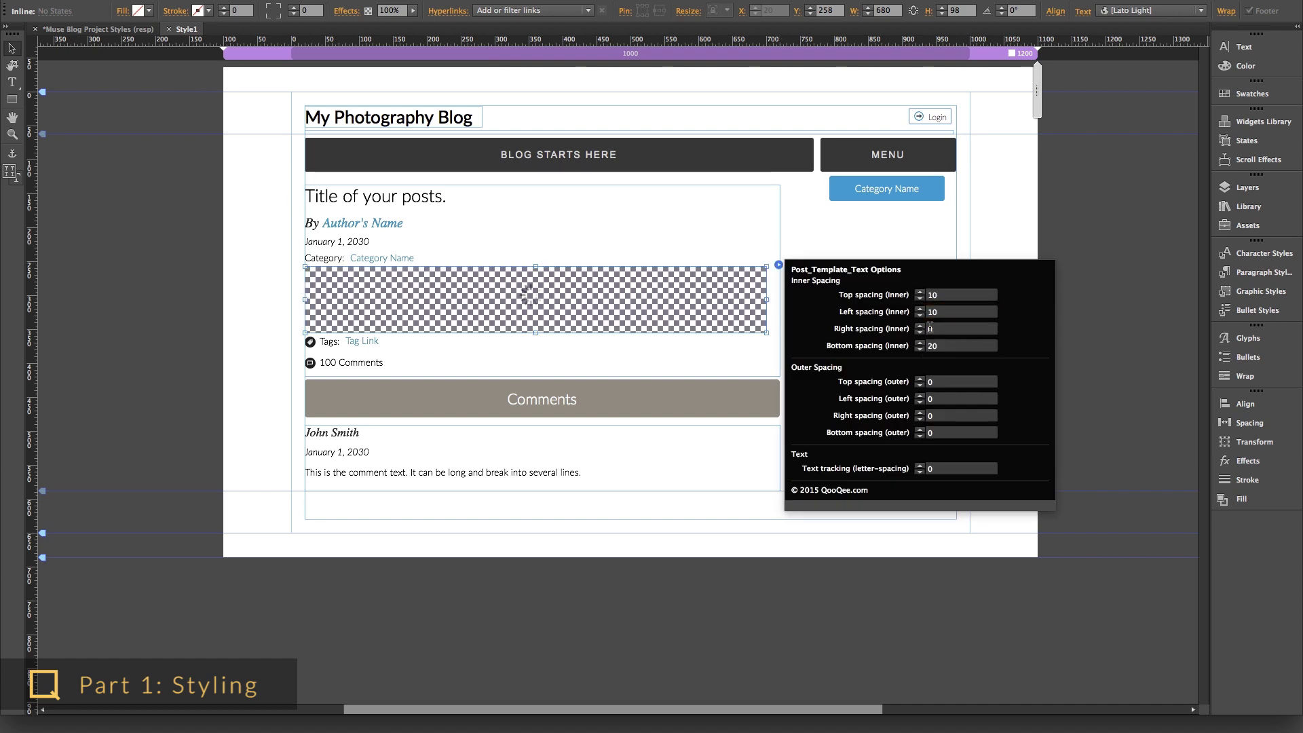
{"action": "double_click", "coordinate": [919, 291]}
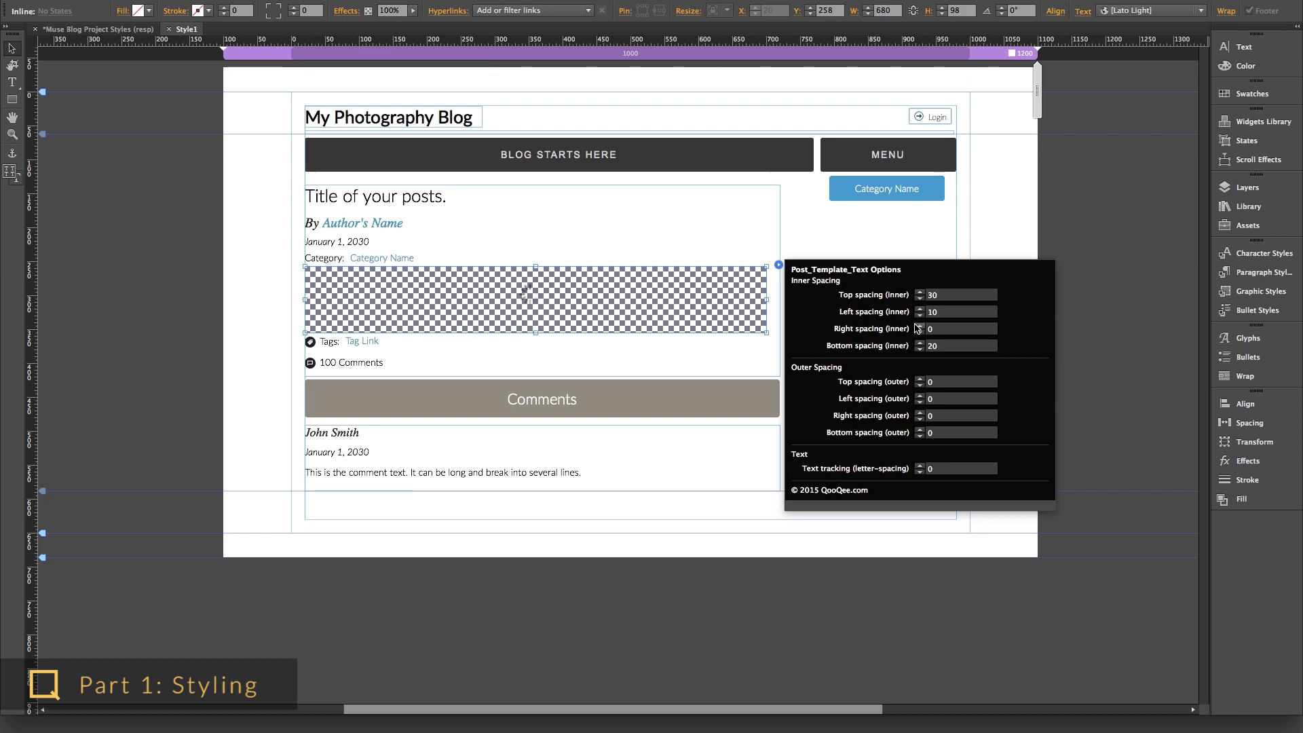
{"action": "left_click", "coordinate": [800, 316]}
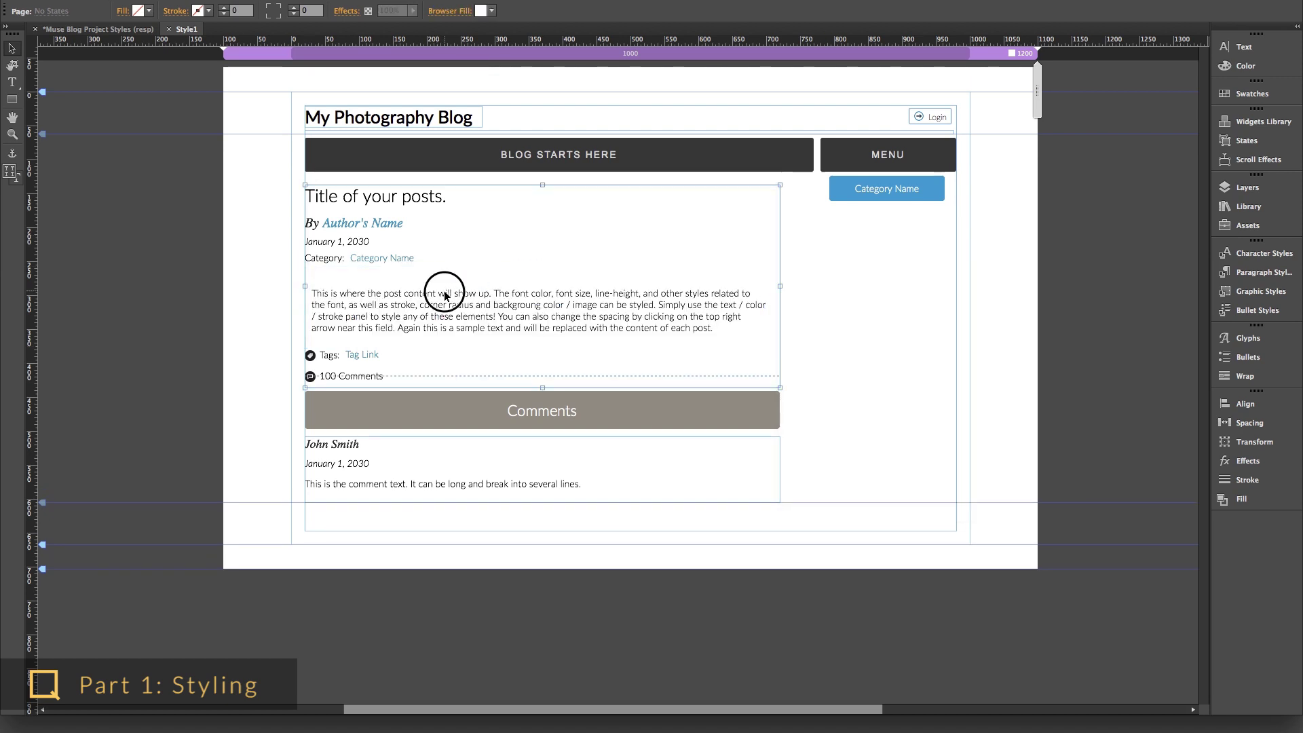
- Fill the post body text frame with light cyan #DFFBFF and recheck its spacing options
{"action": "left_click", "coordinate": [446, 296]}
{"action": "left_click", "coordinate": [1245, 66]}
{"action": "left_click", "coordinate": [1140, 120]}
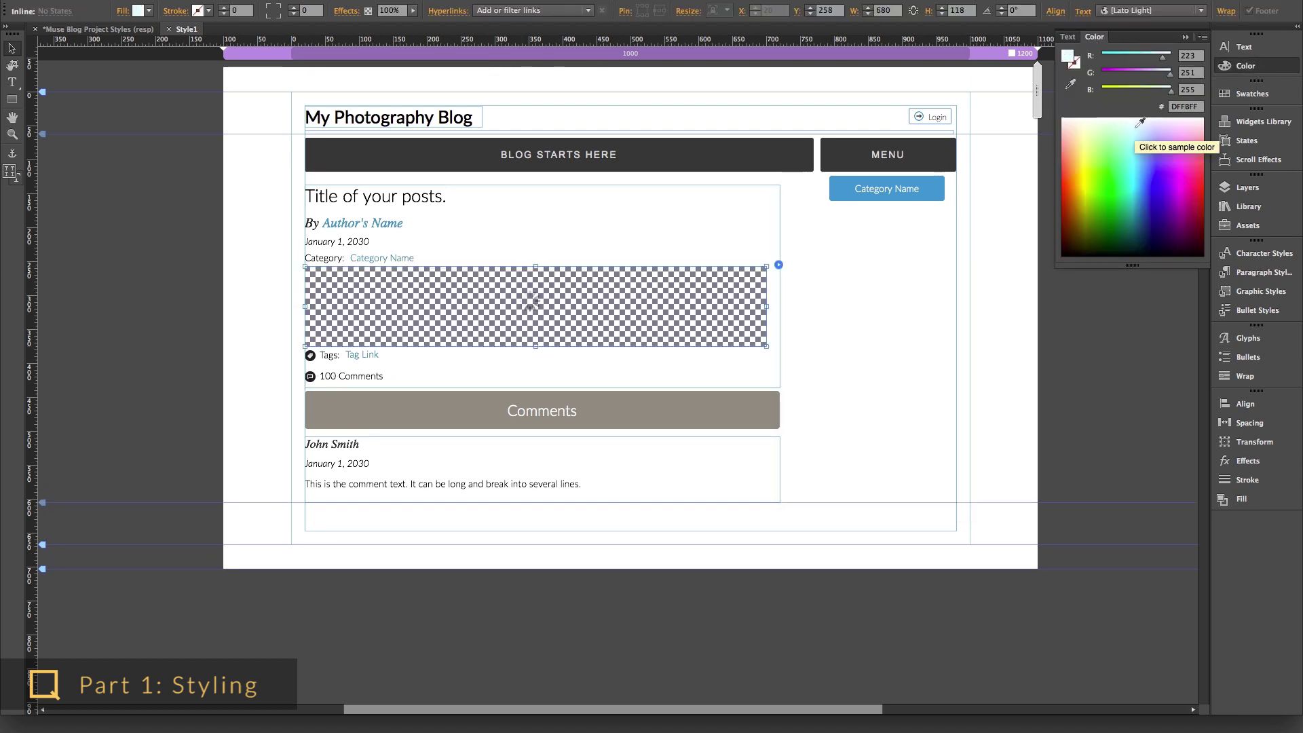
{"action": "left_click", "coordinate": [812, 334]}
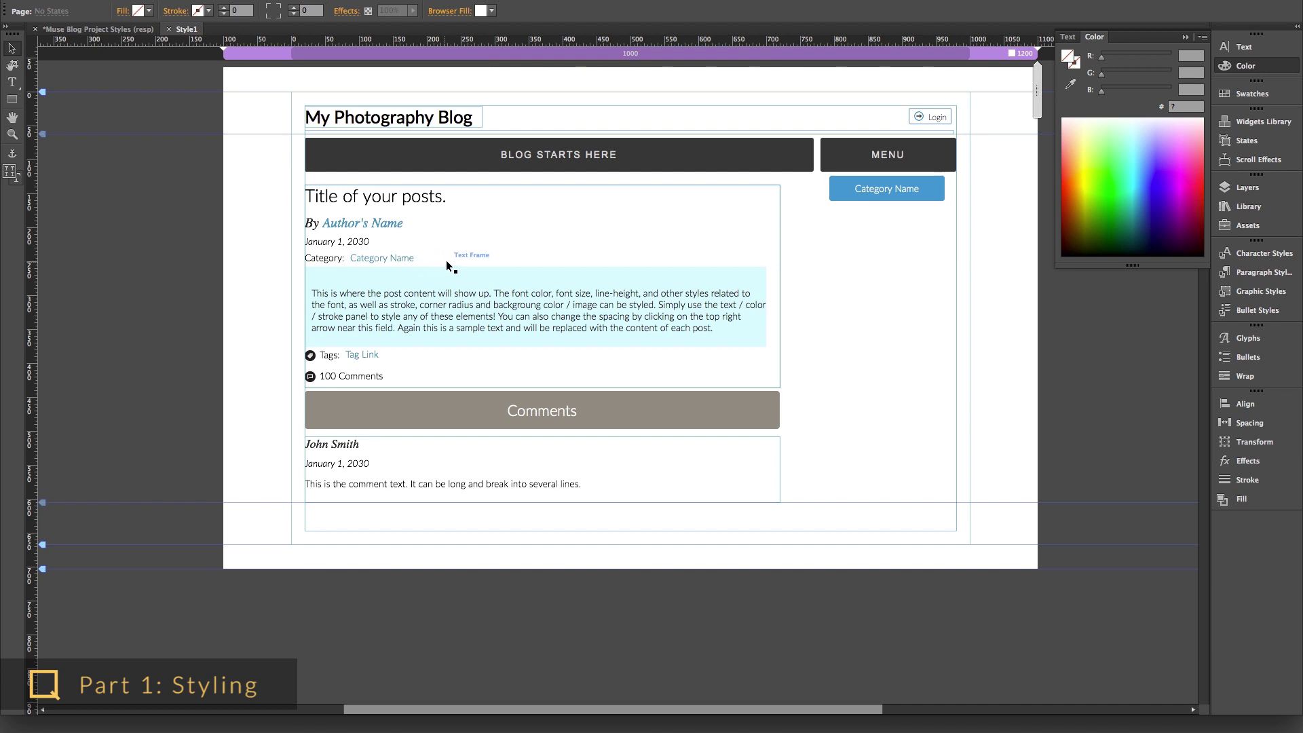
{"action": "left_click", "coordinate": [446, 269]}
{"action": "left_click", "coordinate": [778, 266]}
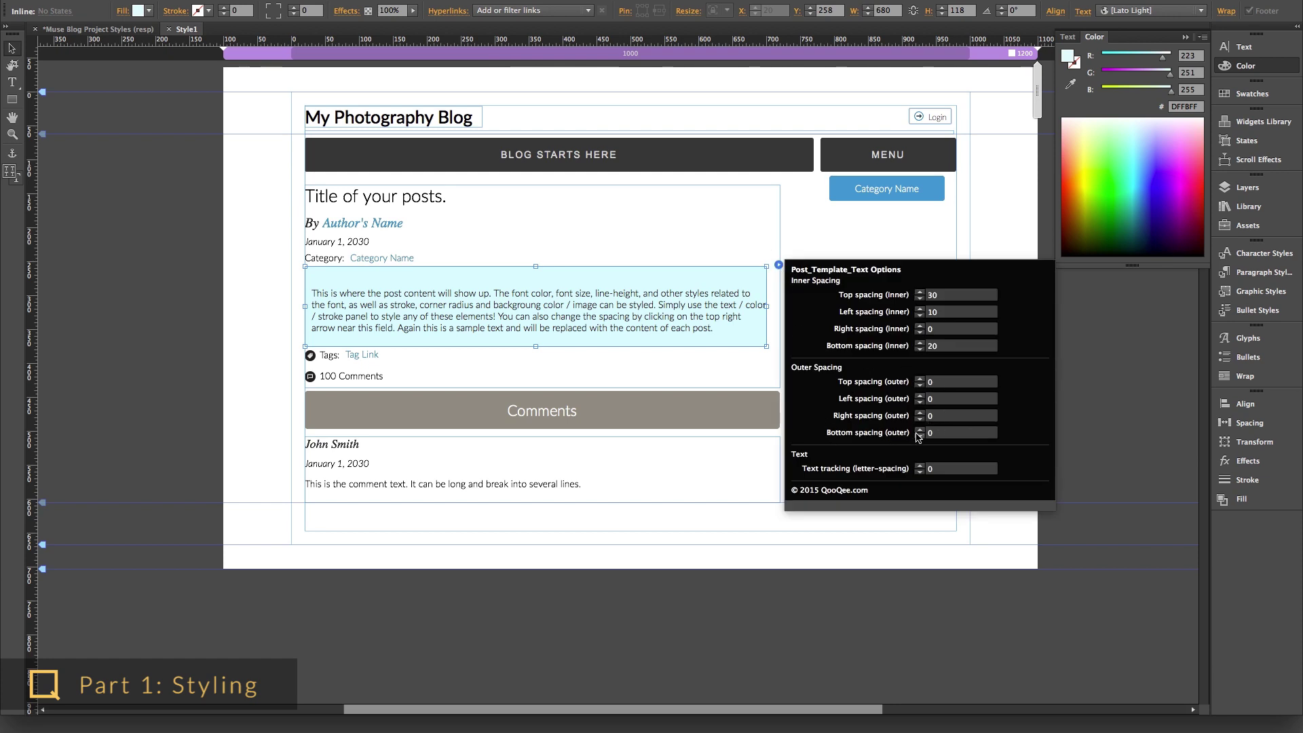
{"action": "left_click", "coordinate": [825, 238]}
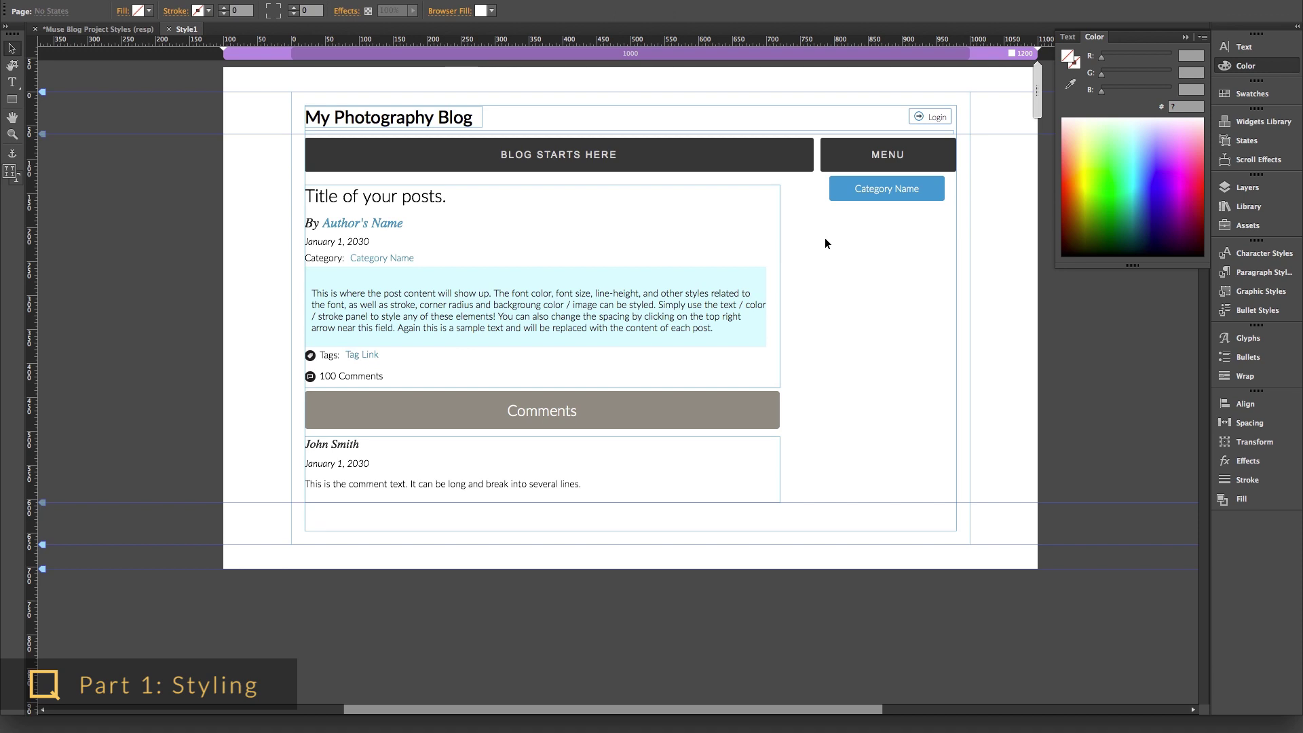
- Give the blog post frame padding of 20
{"action": "left_click", "coordinate": [773, 183]}
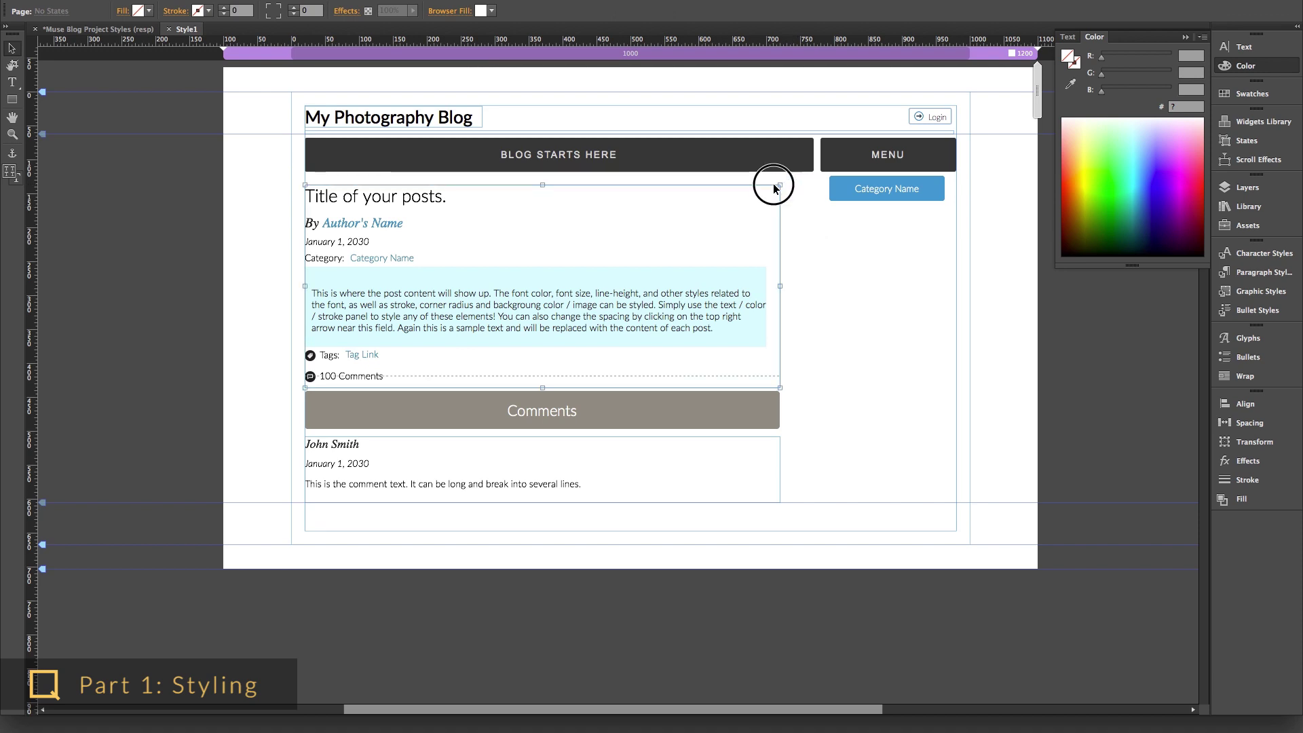
{"action": "left_click", "coordinate": [777, 475]}
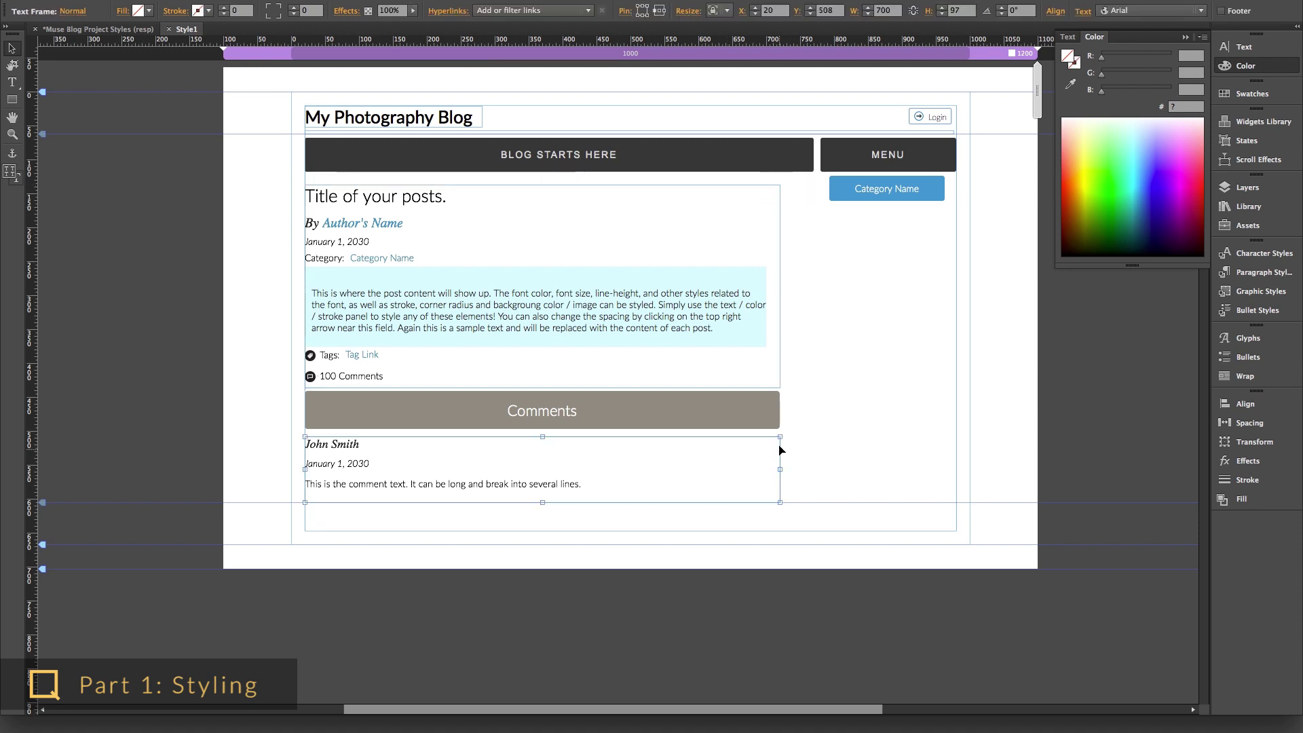
{"action": "left_click", "coordinate": [781, 353]}
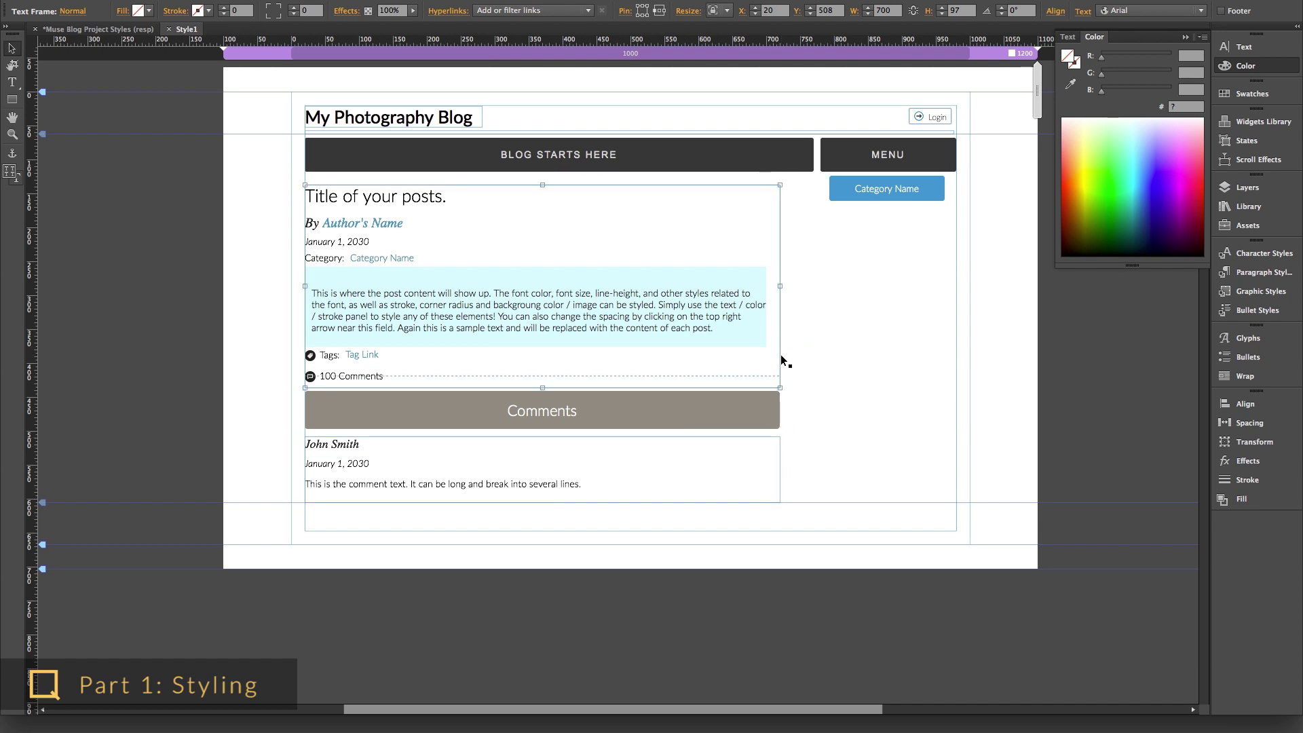
{"action": "left_click", "coordinate": [1249, 422]}
{"action": "left_click", "coordinate": [1080, 423]}
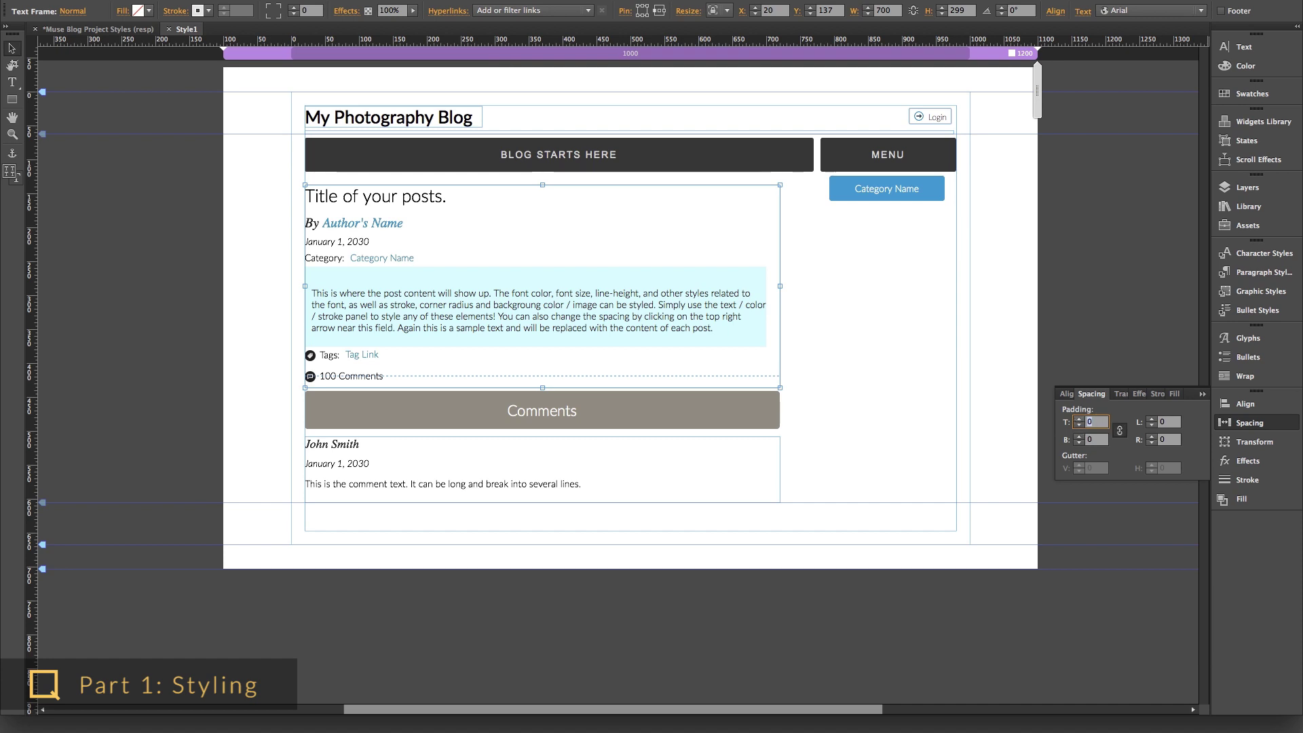
{"action": "type", "text": "20"}
{"action": "key", "text": "Return"}
- Set the Author's Name left inner spacing to 20, separating it from 'By'
{"action": "left_click", "coordinate": [763, 438]}
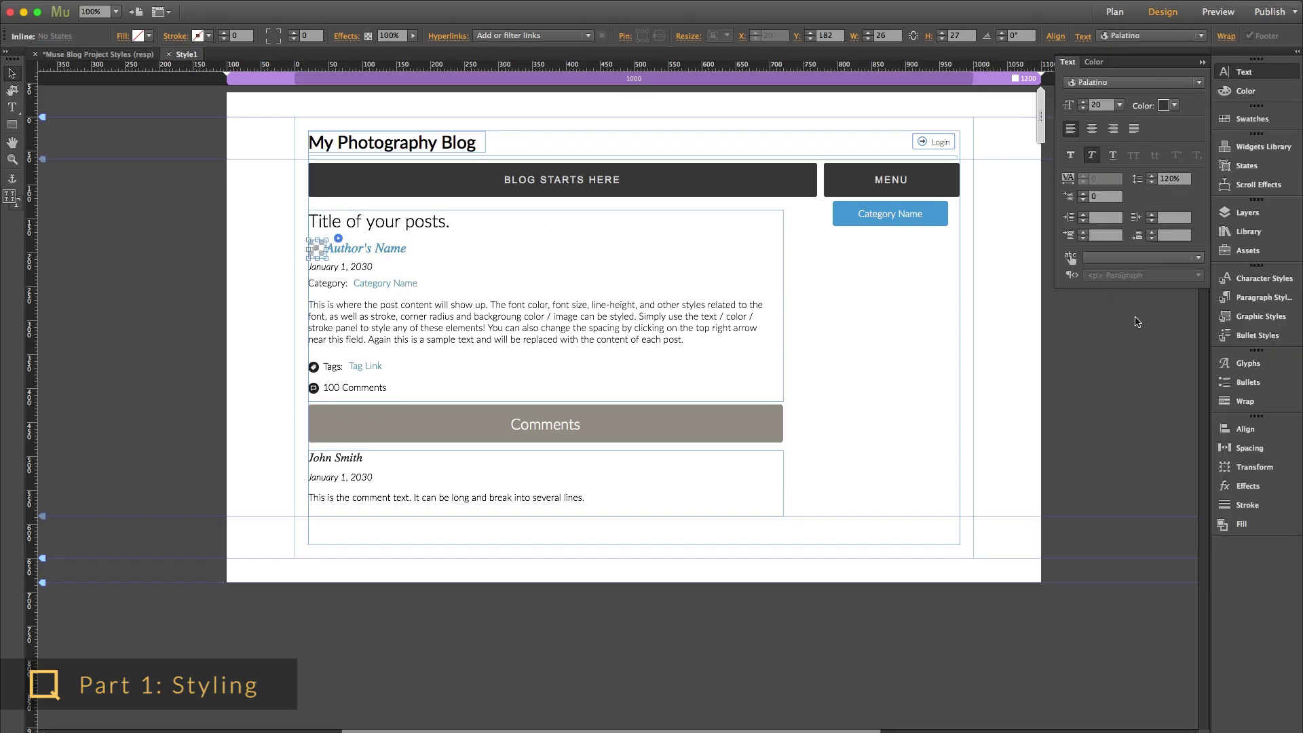
{"action": "left_click", "coordinate": [338, 239]}
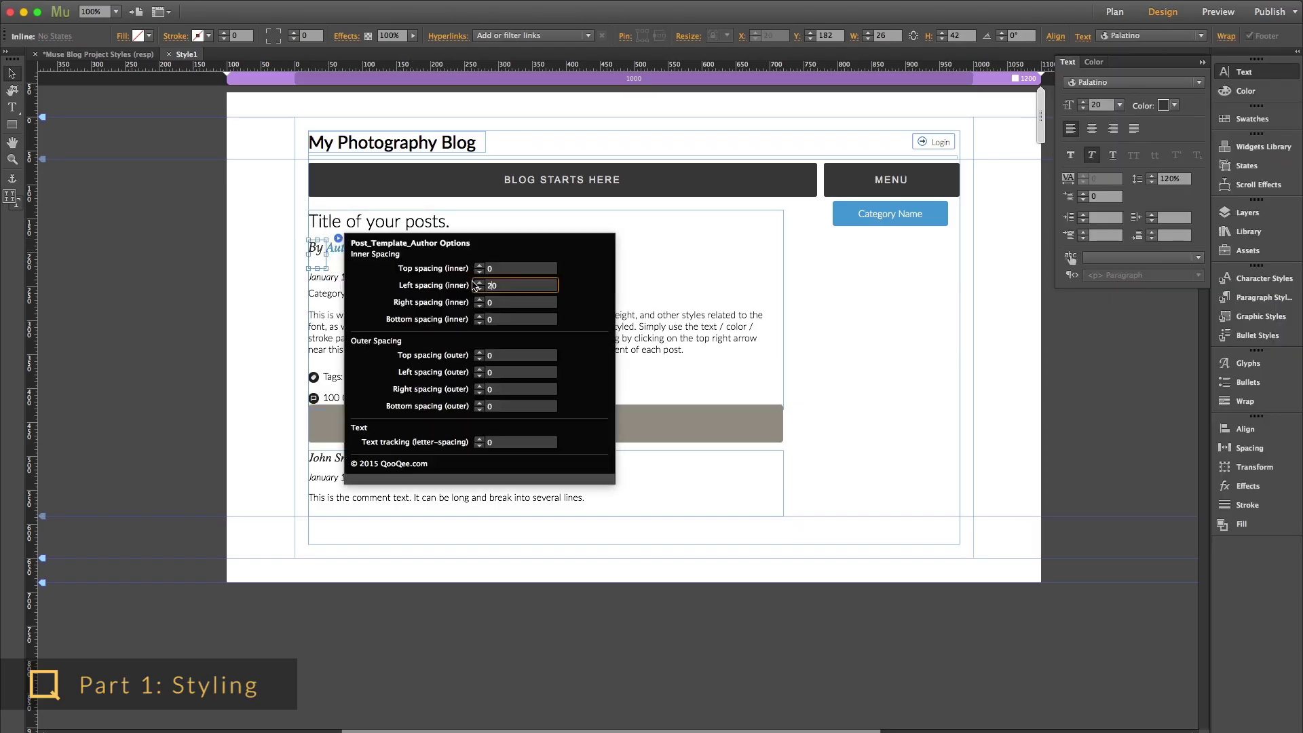
{"action": "left_click", "coordinate": [339, 257]}
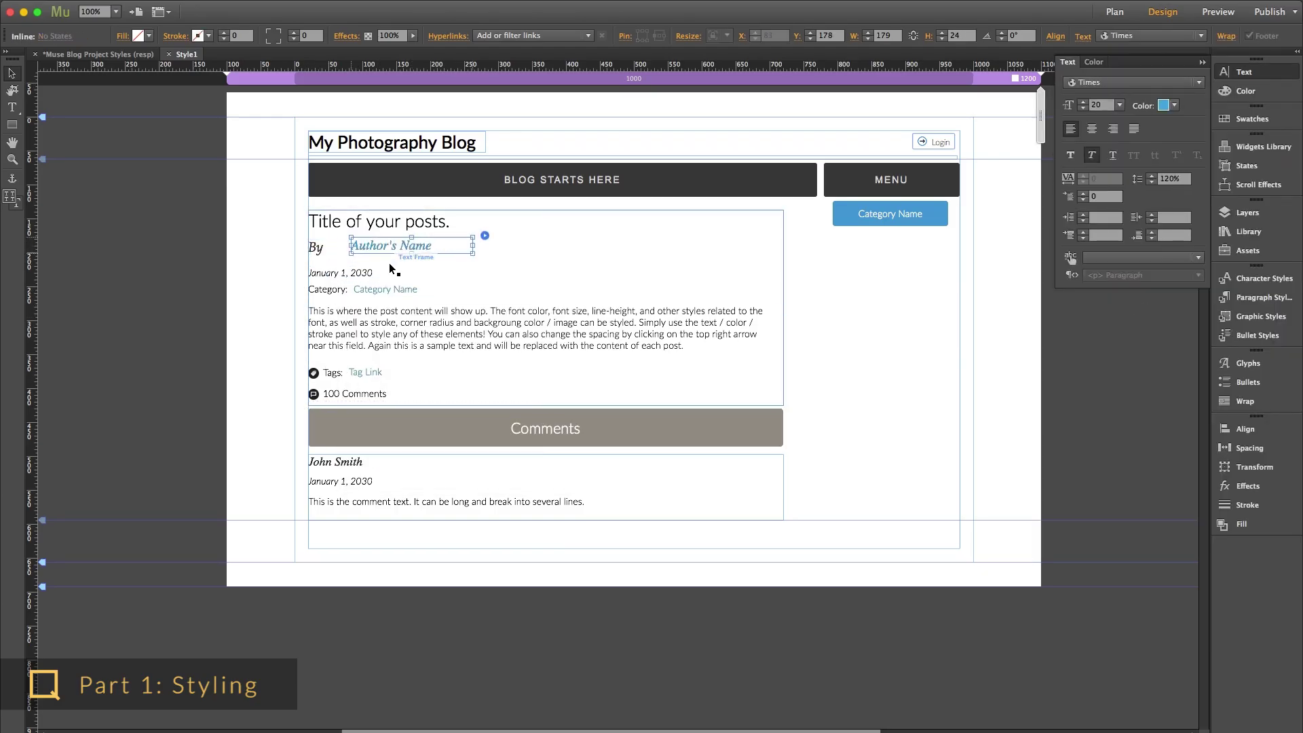
{"action": "left_click", "coordinate": [535, 333]}
- Set the post body text font to Lato Light and open the Tags group's fill settings
{"action": "left_click", "coordinate": [1164, 105]}
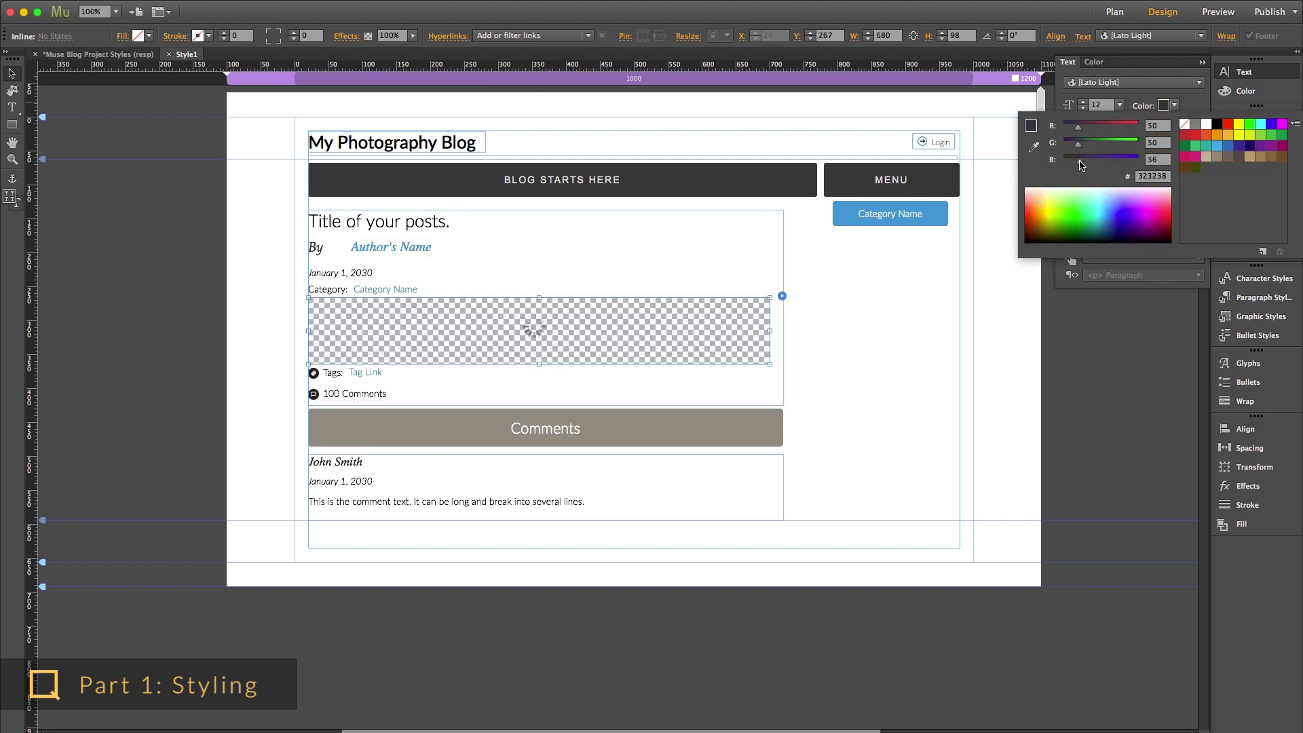
{"action": "left_click", "coordinate": [1133, 82]}
{"action": "left_click", "coordinate": [1133, 82]}
{"action": "mouse_move", "coordinate": [1099, 196]}
{"action": "left_click", "coordinate": [1052, 212]}
{"action": "left_click", "coordinate": [331, 374]}
{"action": "left_click", "coordinate": [1240, 523]}
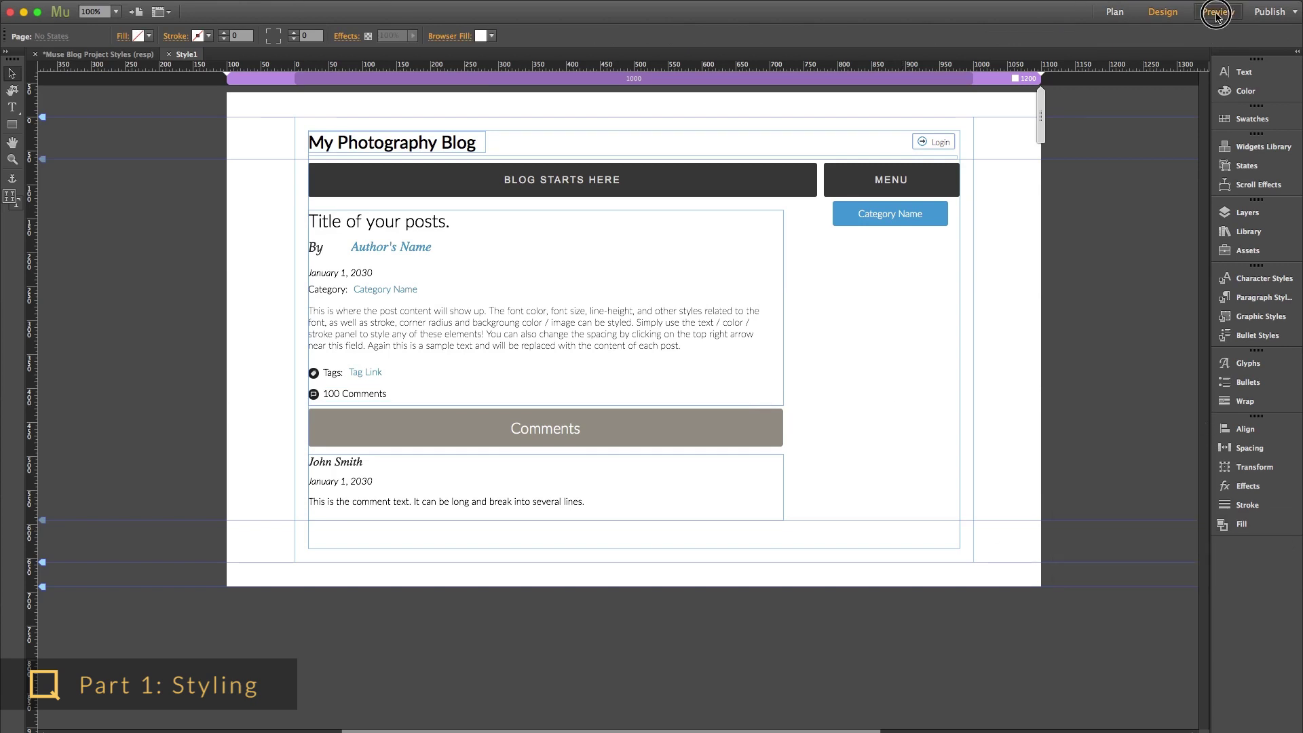
- Preview the blog page as it would appear online and scroll through it
{"action": "left_click", "coordinate": [1215, 12]}
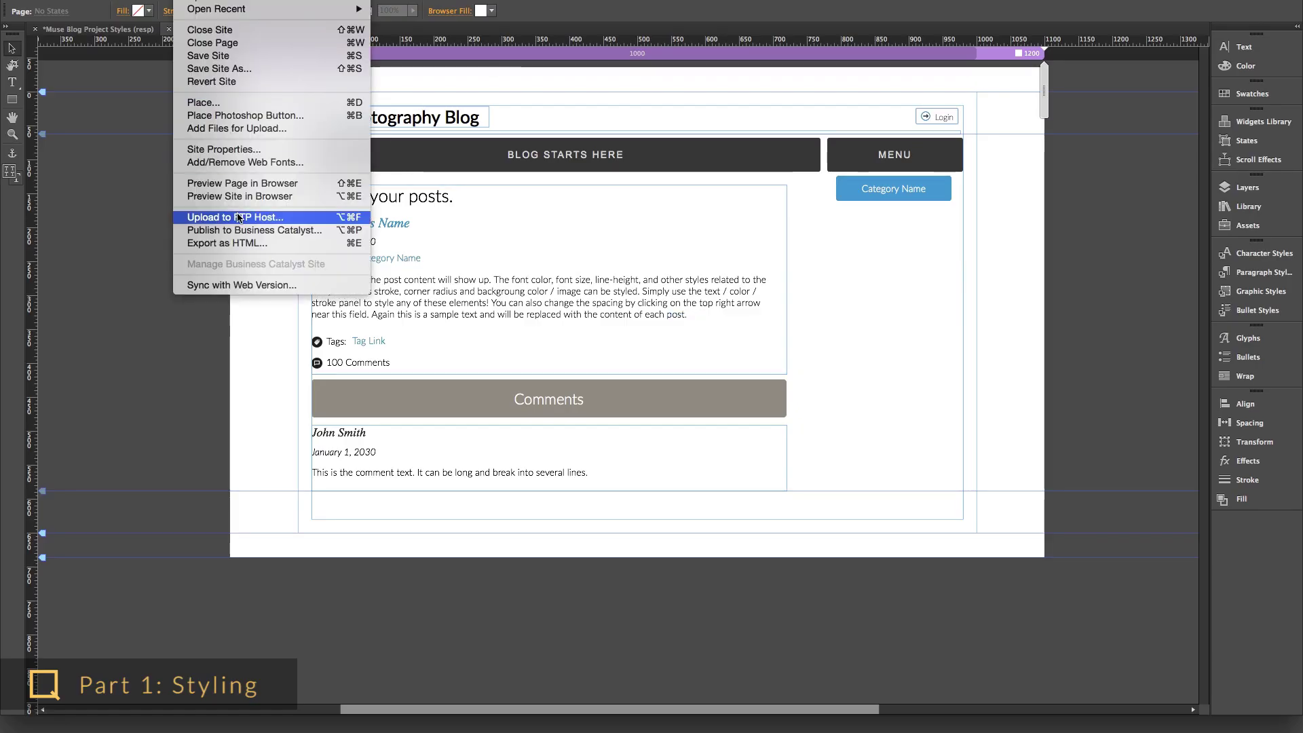
{"action": "left_click", "coordinate": [231, 218]}
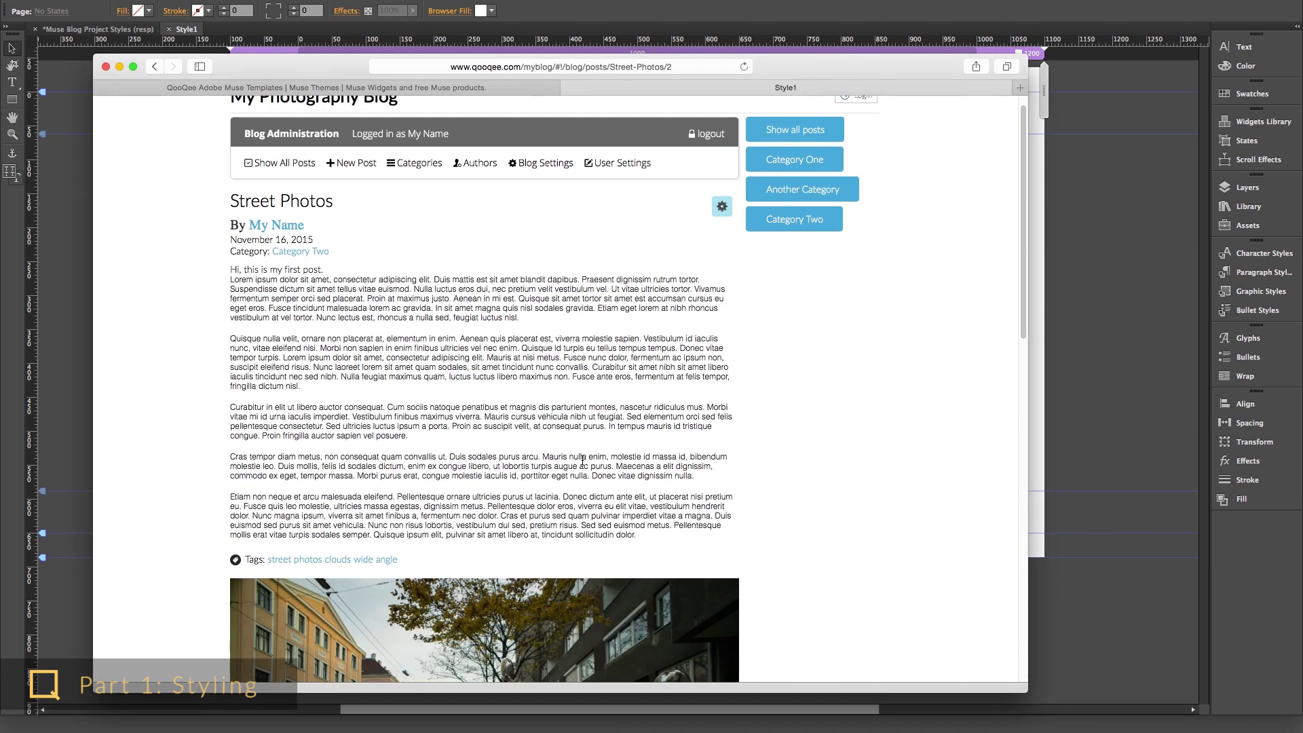
{"action": "scroll", "coordinate": [581, 457], "scroll_direction": "down", "scroll_amount": 15}
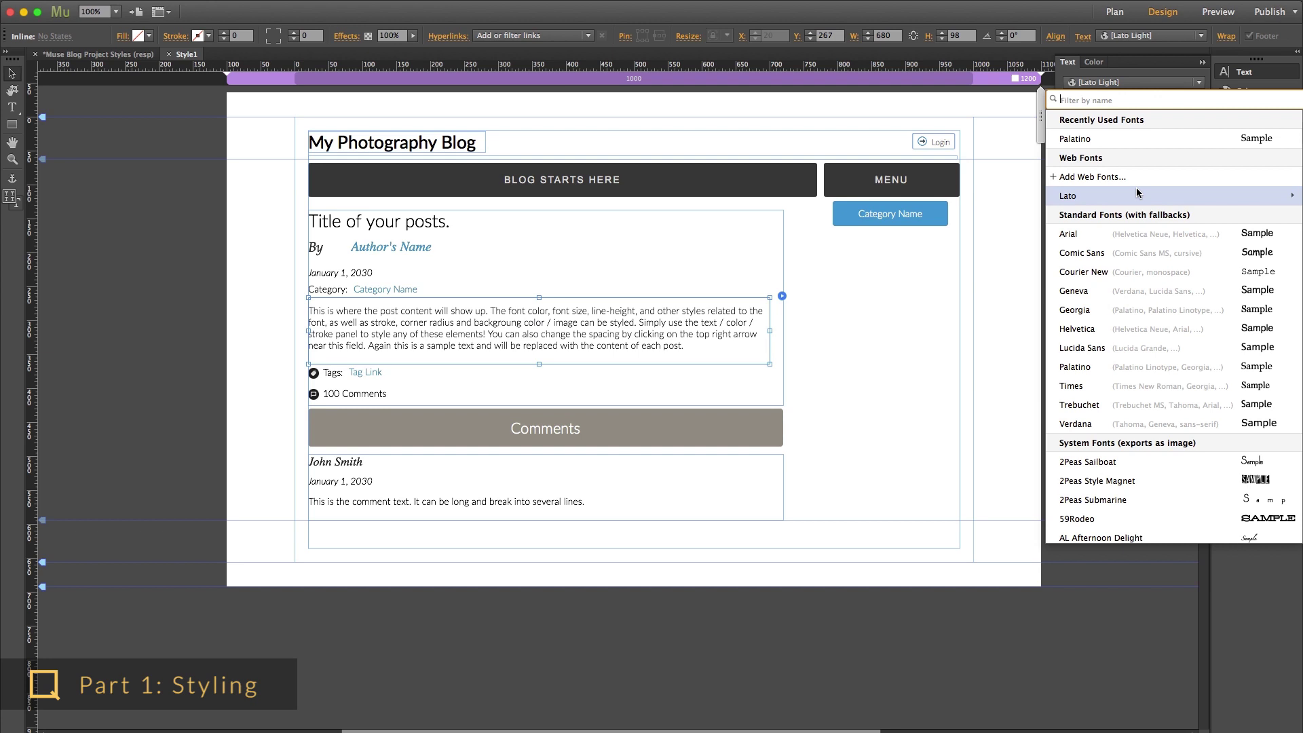
{"action": "mouse_move", "coordinate": [1124, 193]}
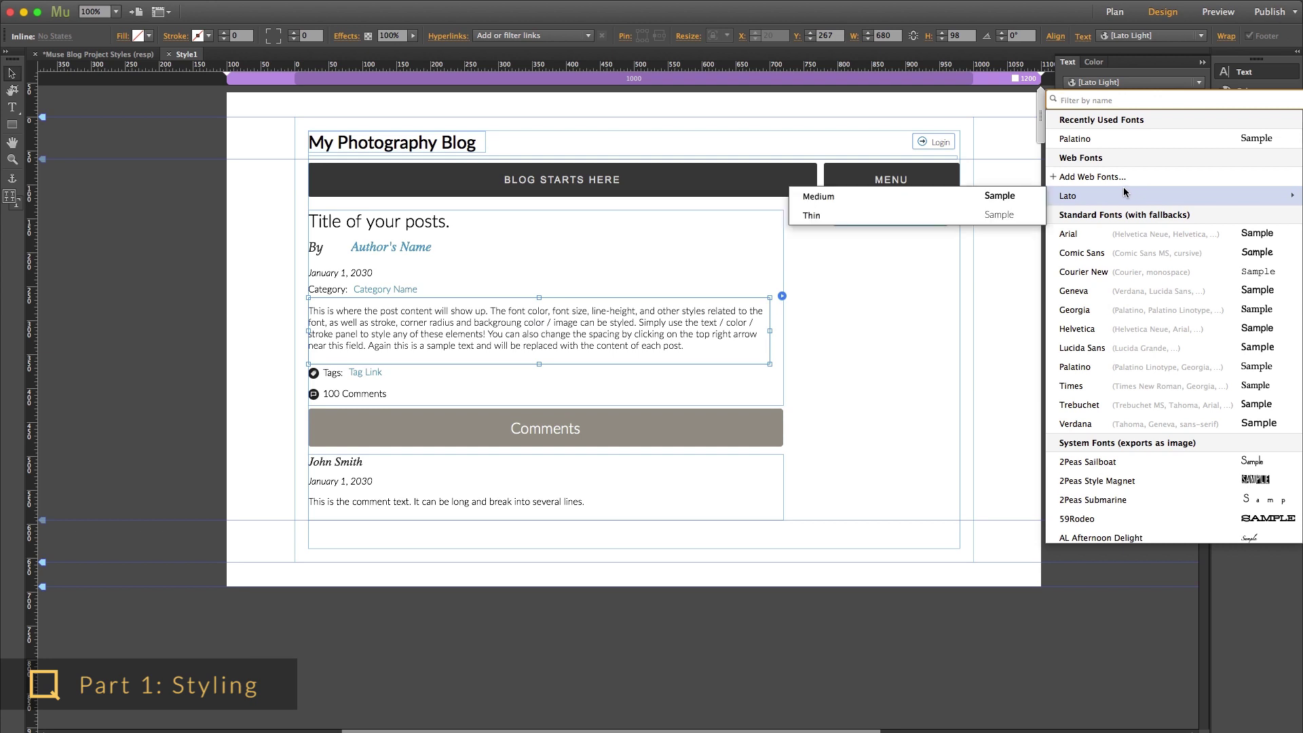
- Apply the Lato Thin font weight to the post body text
{"action": "left_click", "coordinate": [968, 215]}
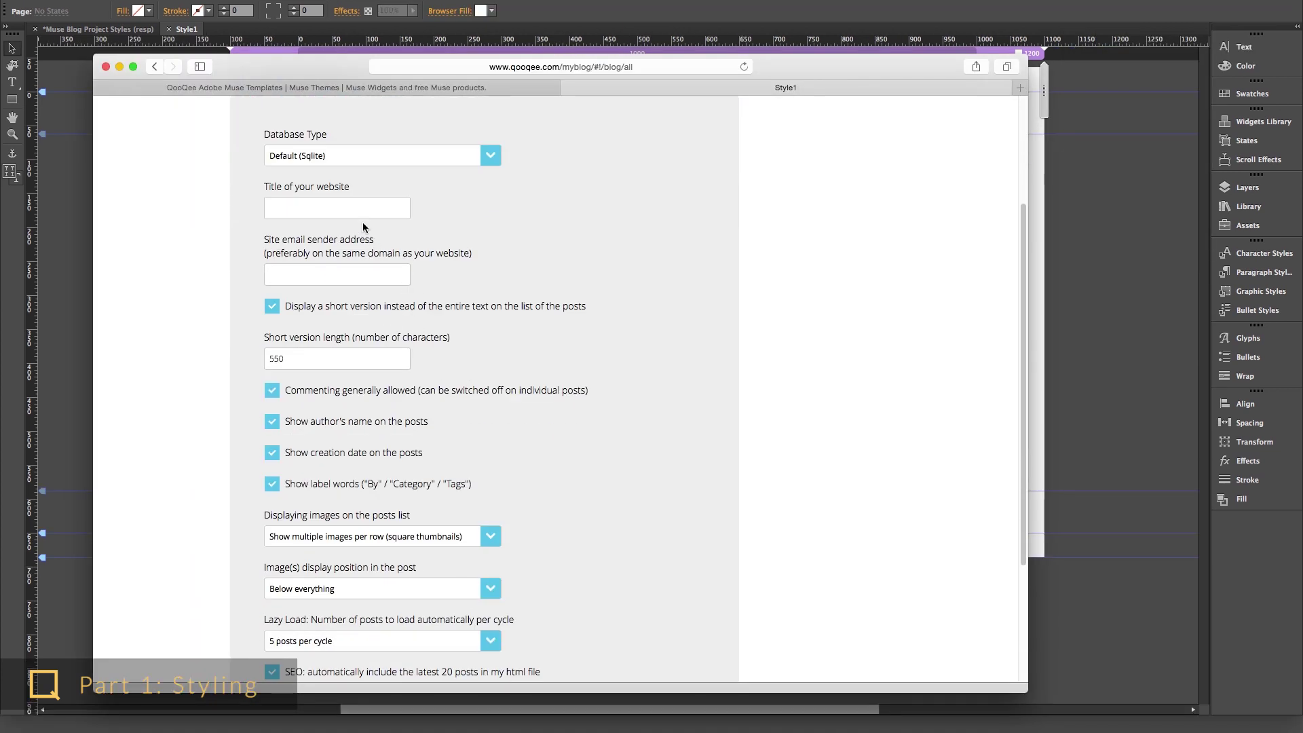
- Start editing the website title in the QooQee blog settings form
{"action": "left_click", "coordinate": [356, 213]}
- Enter the site's sender e-mail address in the blog settings
{"action": "type", "text": "me@there.c"}
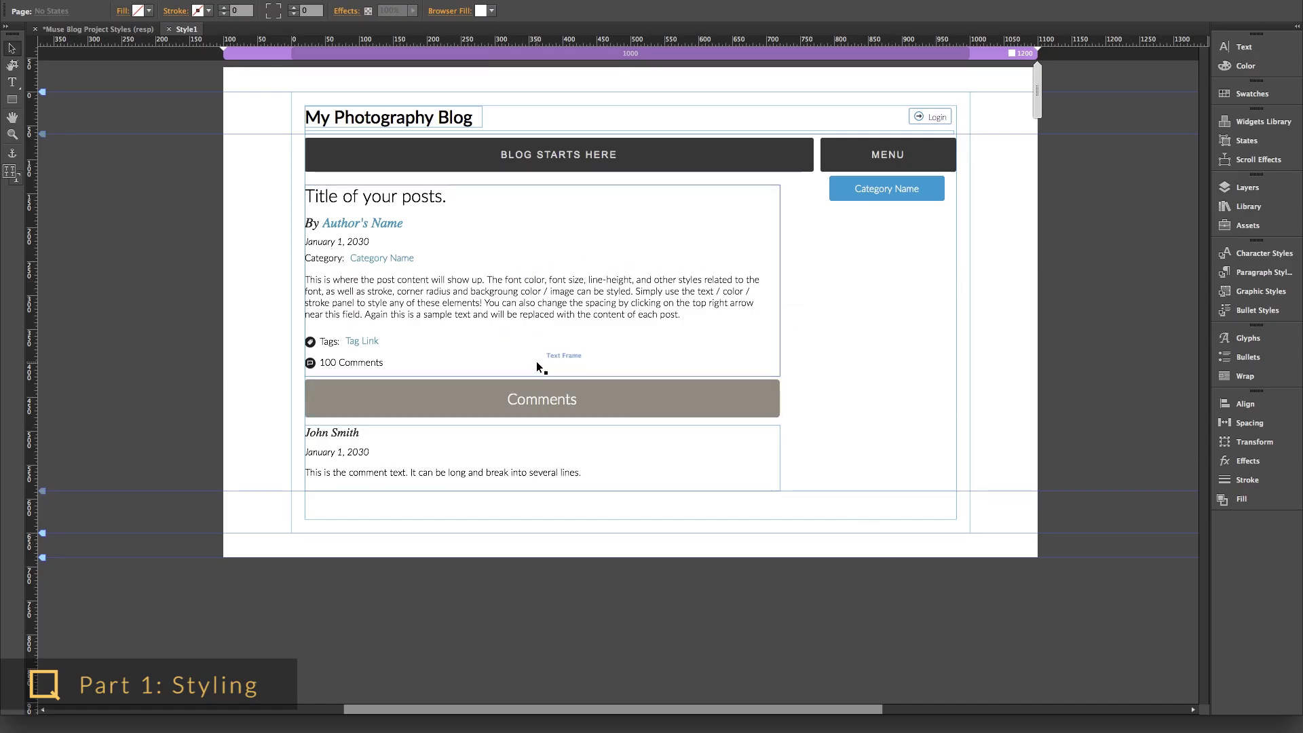
- Move the post body text frame down below the Category line
{"action": "left_click", "coordinate": [384, 307]}
{"action": "left_click", "coordinate": [339, 259]}
{"action": "left_click", "coordinate": [390, 258]}
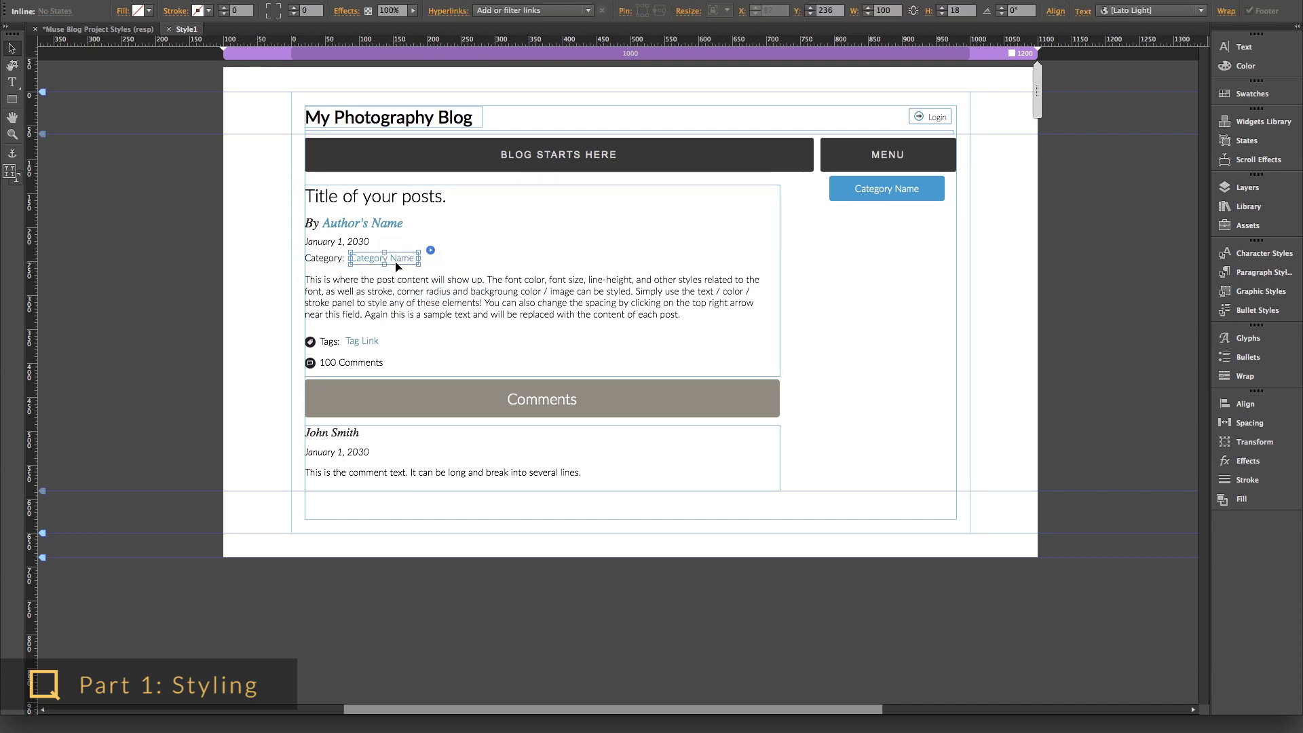
{"action": "left_click", "coordinate": [400, 289]}
{"action": "left_click_drag", "start_coordinate": [400, 289], "coordinate": [433, 280]}
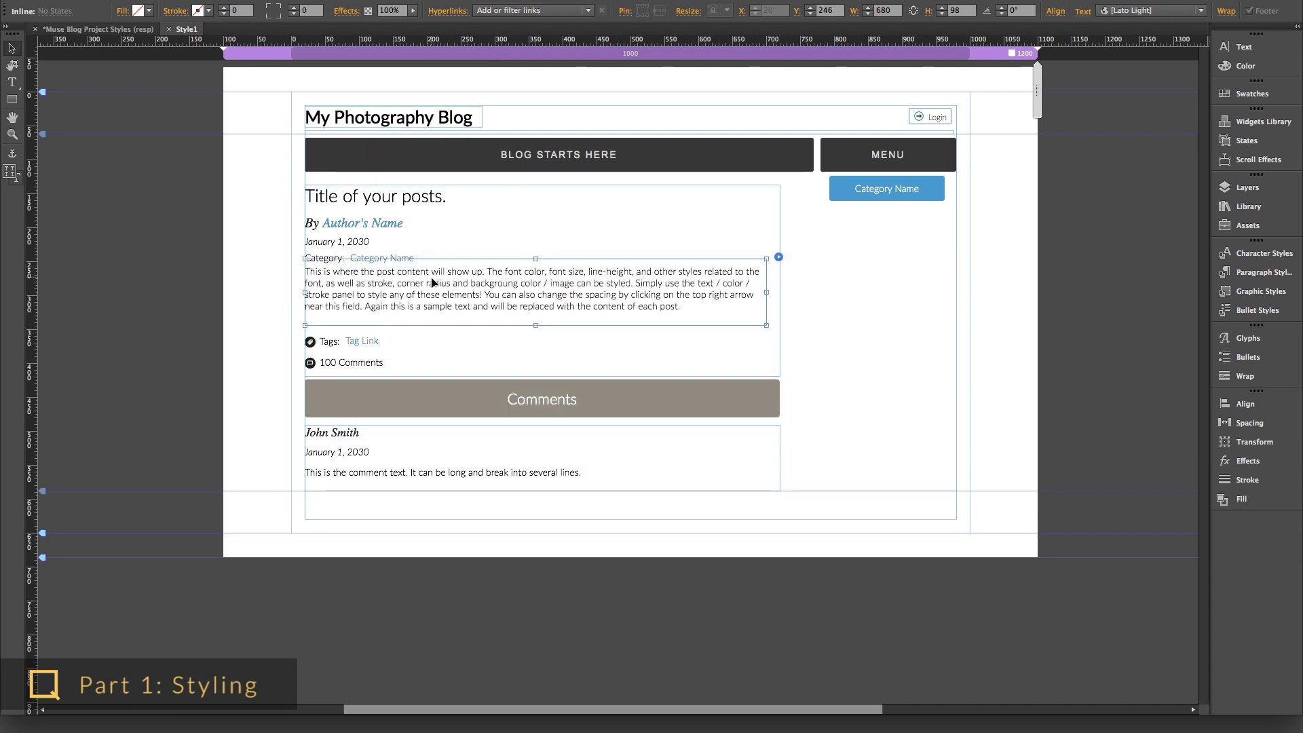
{"action": "left_click", "coordinate": [432, 291]}
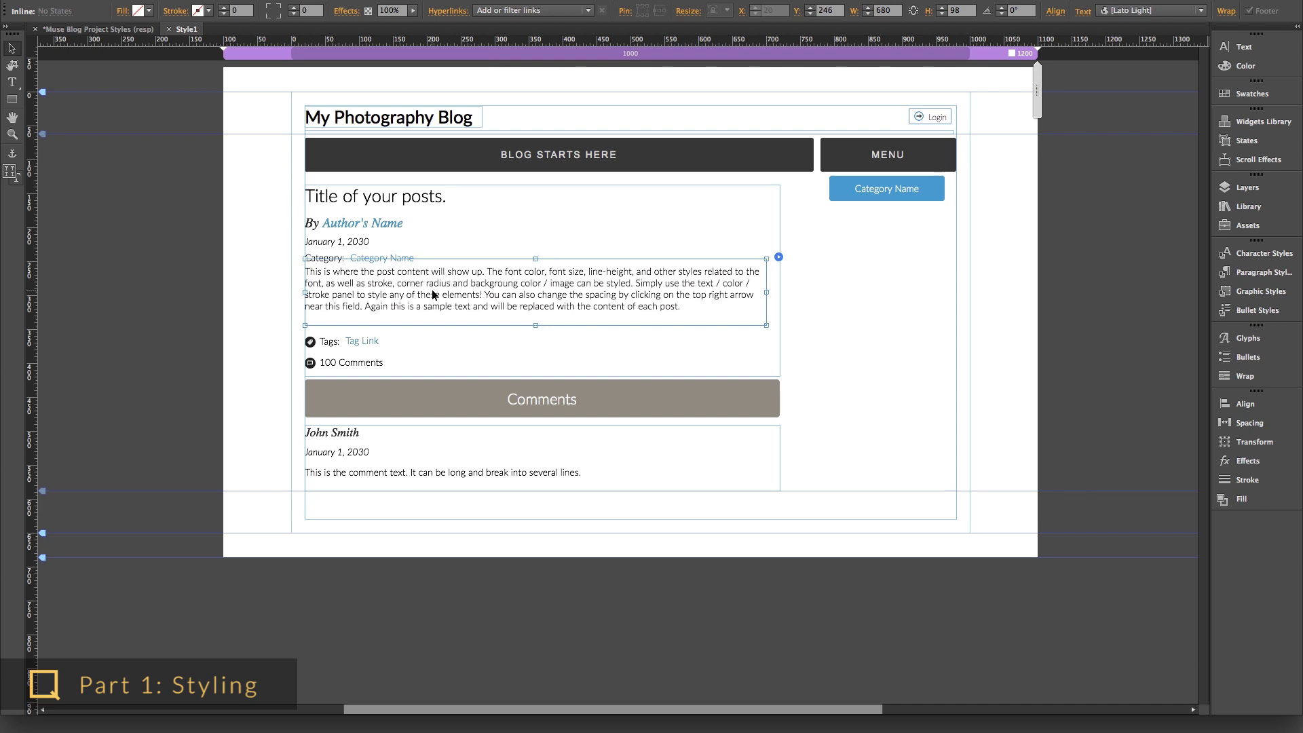
{"action": "key", "text": "shift+Down"}
{"action": "key", "text": "Down"}
{"action": "key", "text": "Down"}
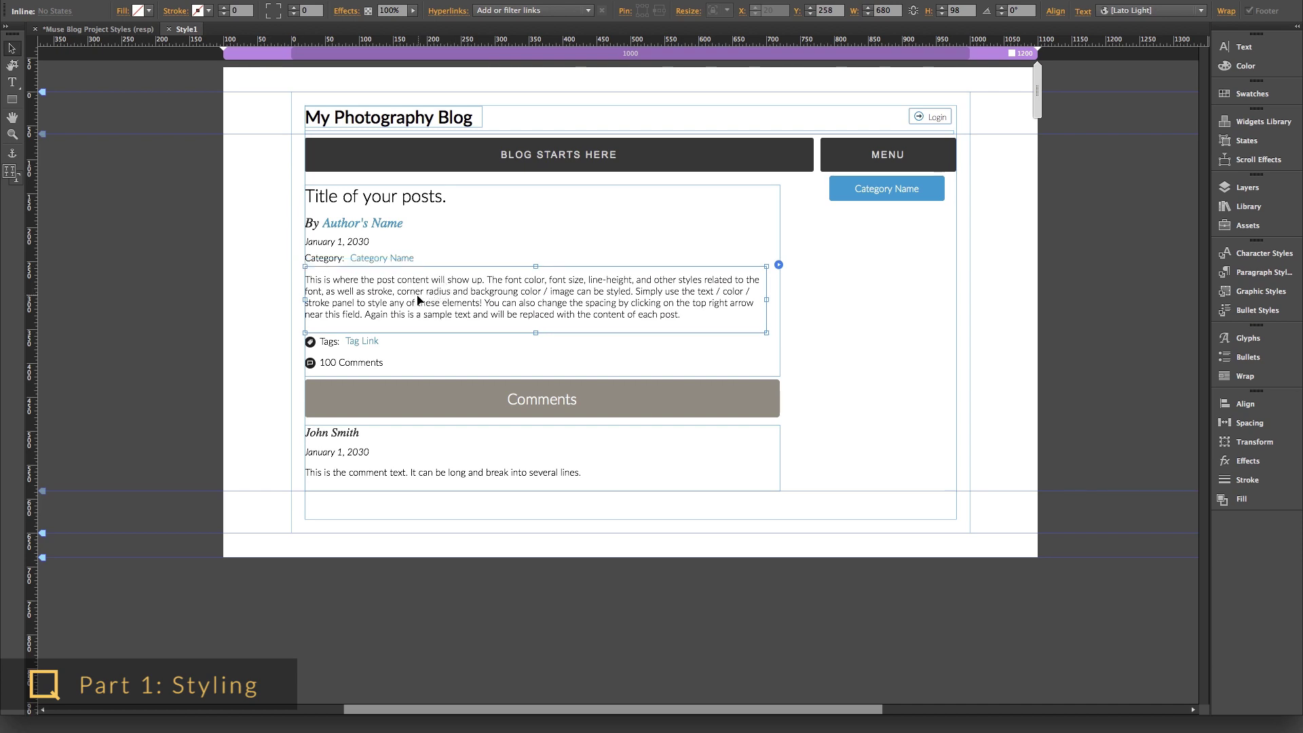
- Make the Category: label taller, widen the Category Name link to 221, and select the placeholder
{"action": "left_click", "coordinate": [328, 261]}
{"action": "mouse_move", "coordinate": [329, 265]}
{"action": "left_mouse_down"}
{"action": "mouse_move", "coordinate": [332, 299]}
{"action": "mouse_move", "coordinate": [327, 290]}
{"action": "left_mouse_up"}
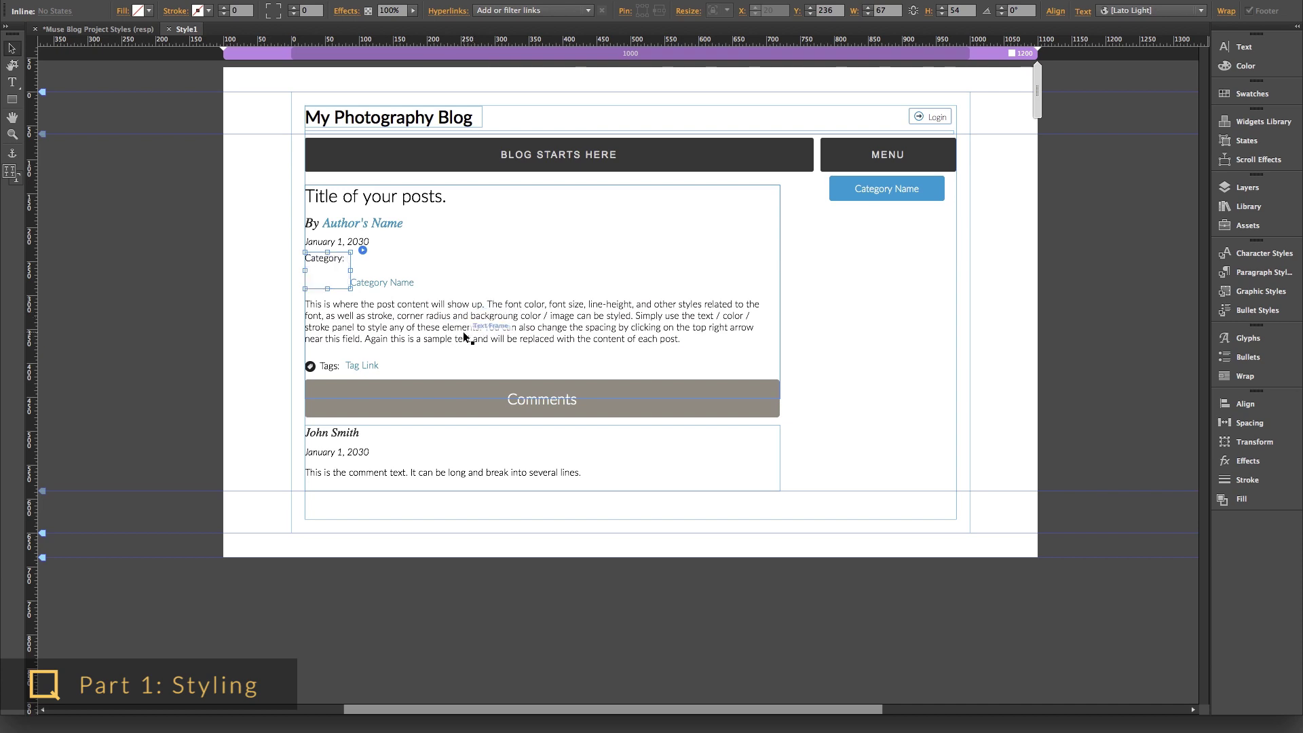
{"action": "left_click", "coordinate": [369, 288]}
{"action": "left_click_drag", "start_coordinate": [418, 283], "coordinate": [501, 283]}
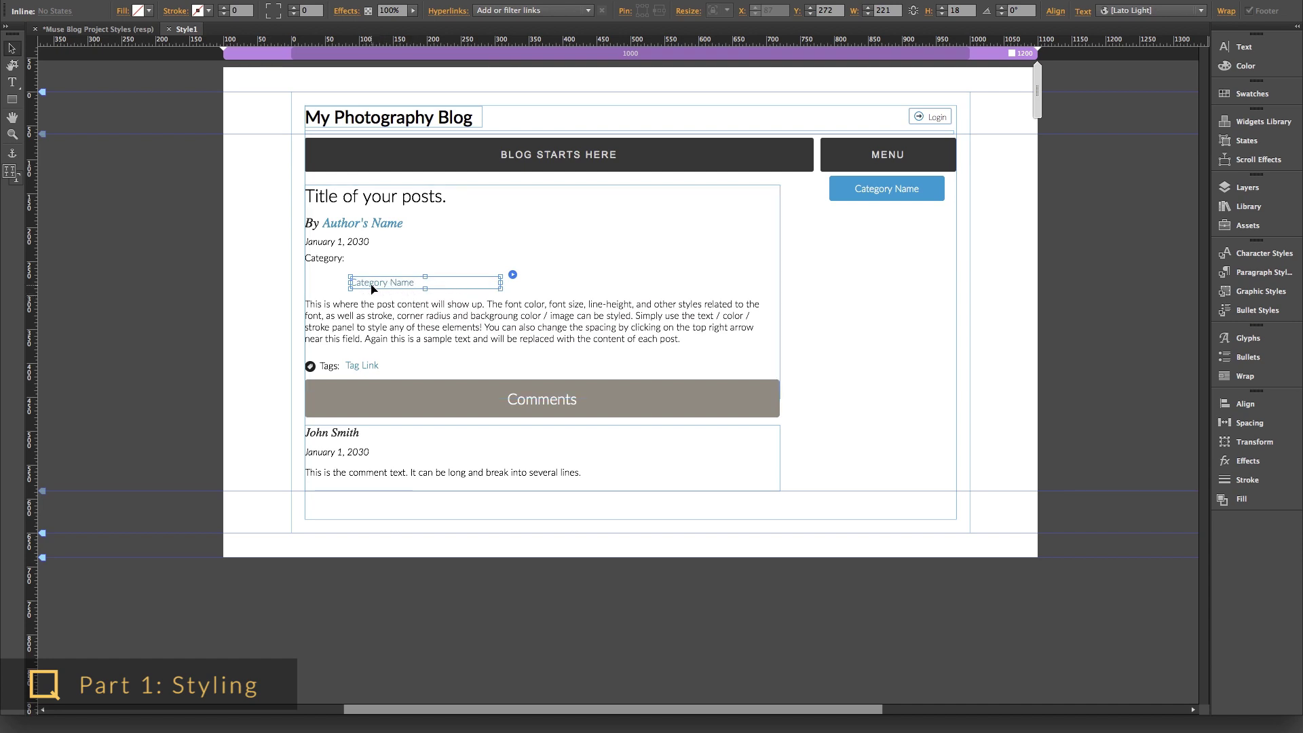
{"action": "left_click", "coordinate": [488, 319]}
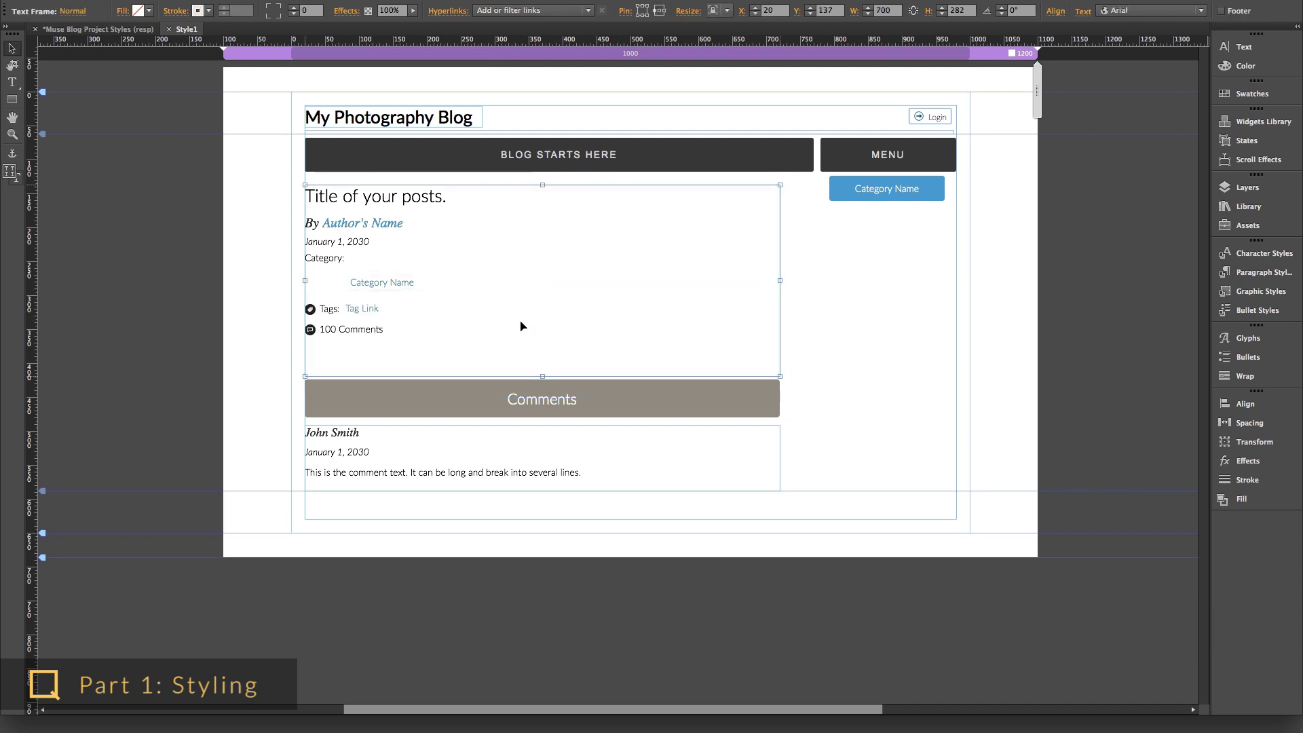
{"action": "left_click", "coordinate": [395, 285]}
- Restore the Category Name placeholder, then clear the post's tags, disallow comments, and save
{"action": "key", "text": "ctrl+z"}
{"action": "key", "text": "ctrl+z"}
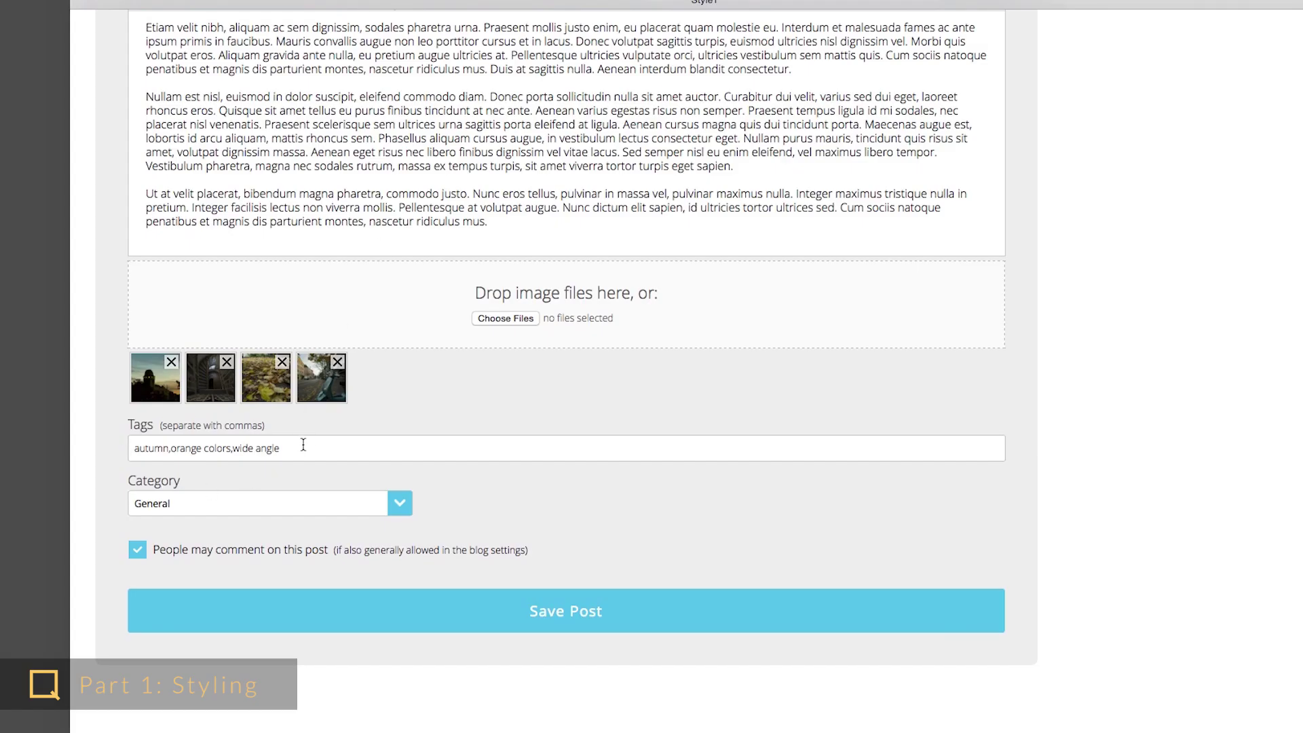
{"action": "left_click_drag", "start_coordinate": [303, 444], "coordinate": [110, 436]}
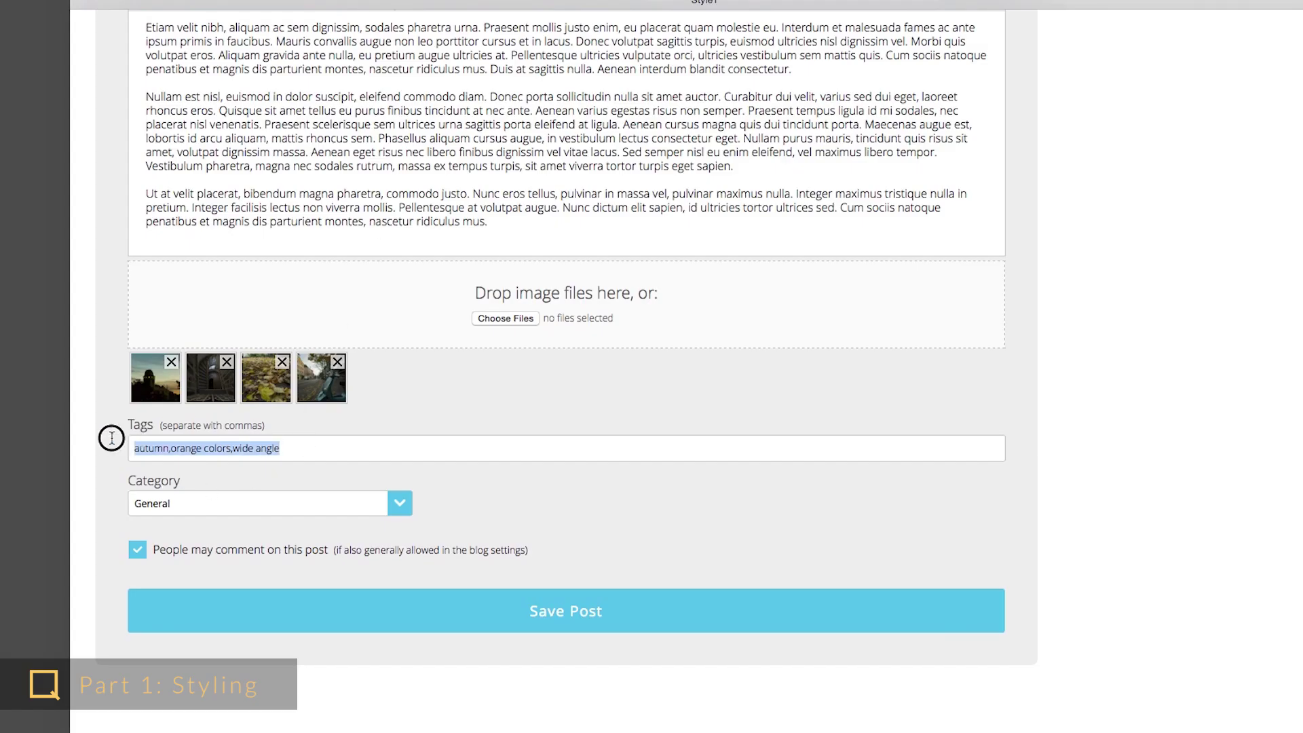
{"action": "key", "text": "BackSpace"}
{"action": "left_click", "coordinate": [180, 553]}
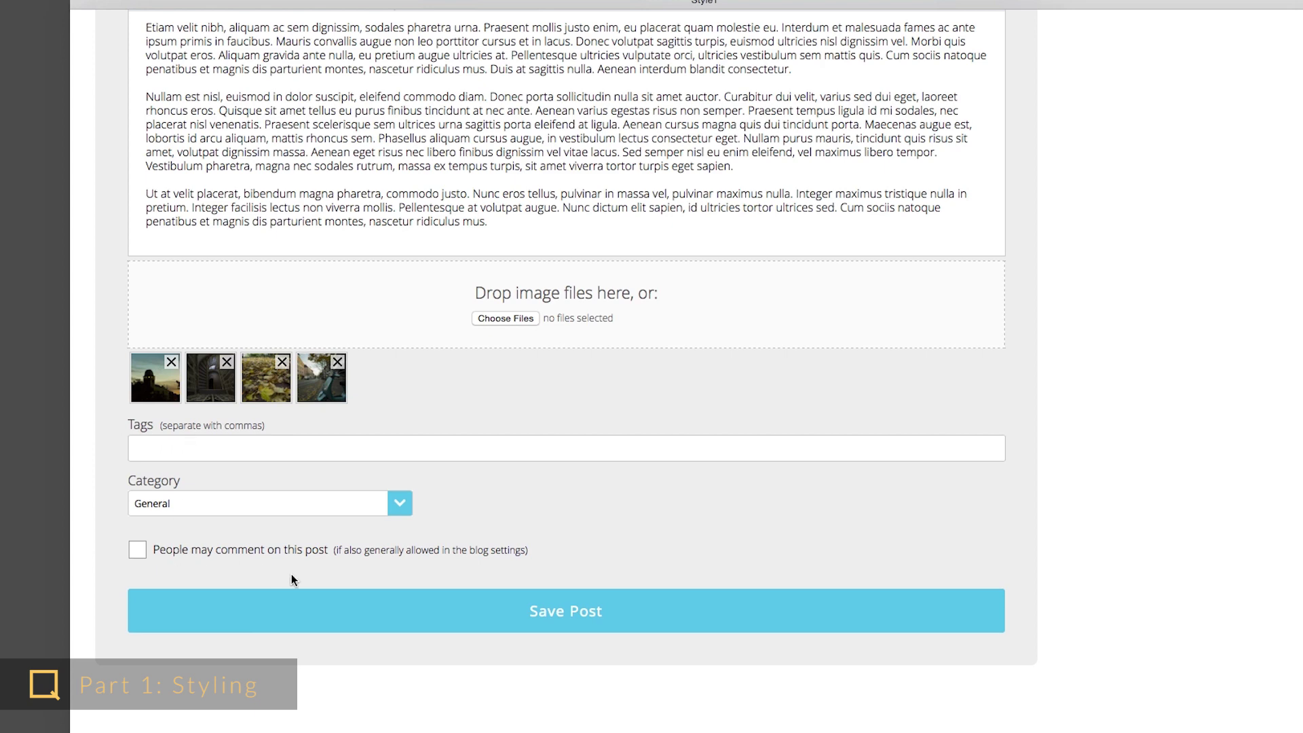
{"action": "left_click", "coordinate": [320, 608]}
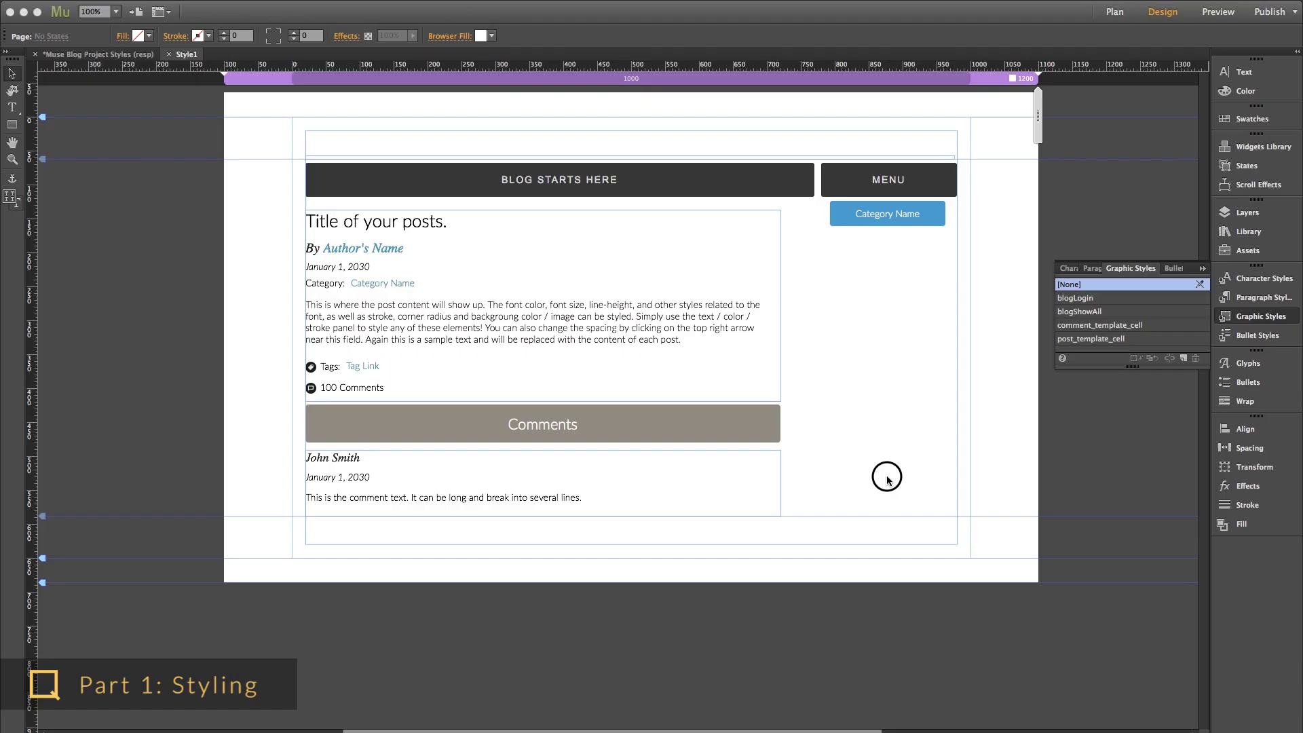
- Draw a 'Show All Posts' text frame at the header's top left with the blogShowAll style
{"action": "left_click", "coordinate": [13, 107]}
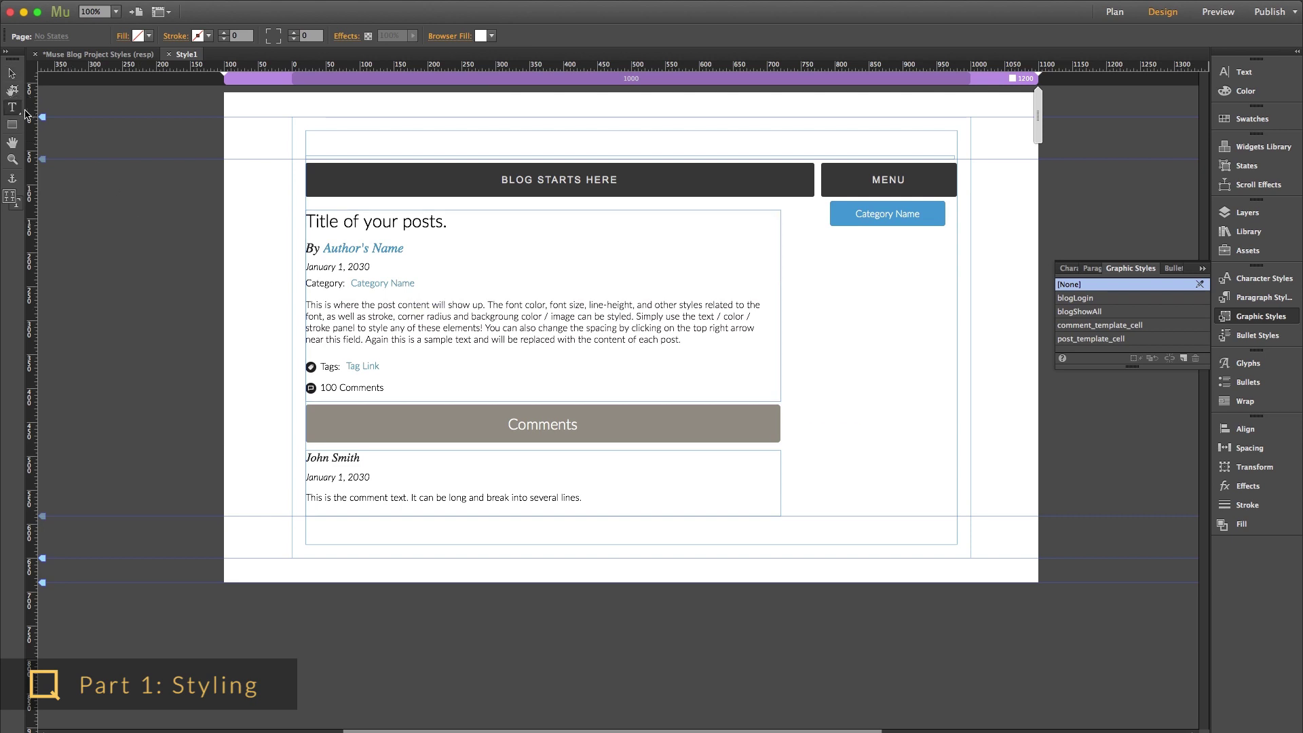
{"action": "left_click_drag", "start_coordinate": [312, 139], "coordinate": [470, 157]}
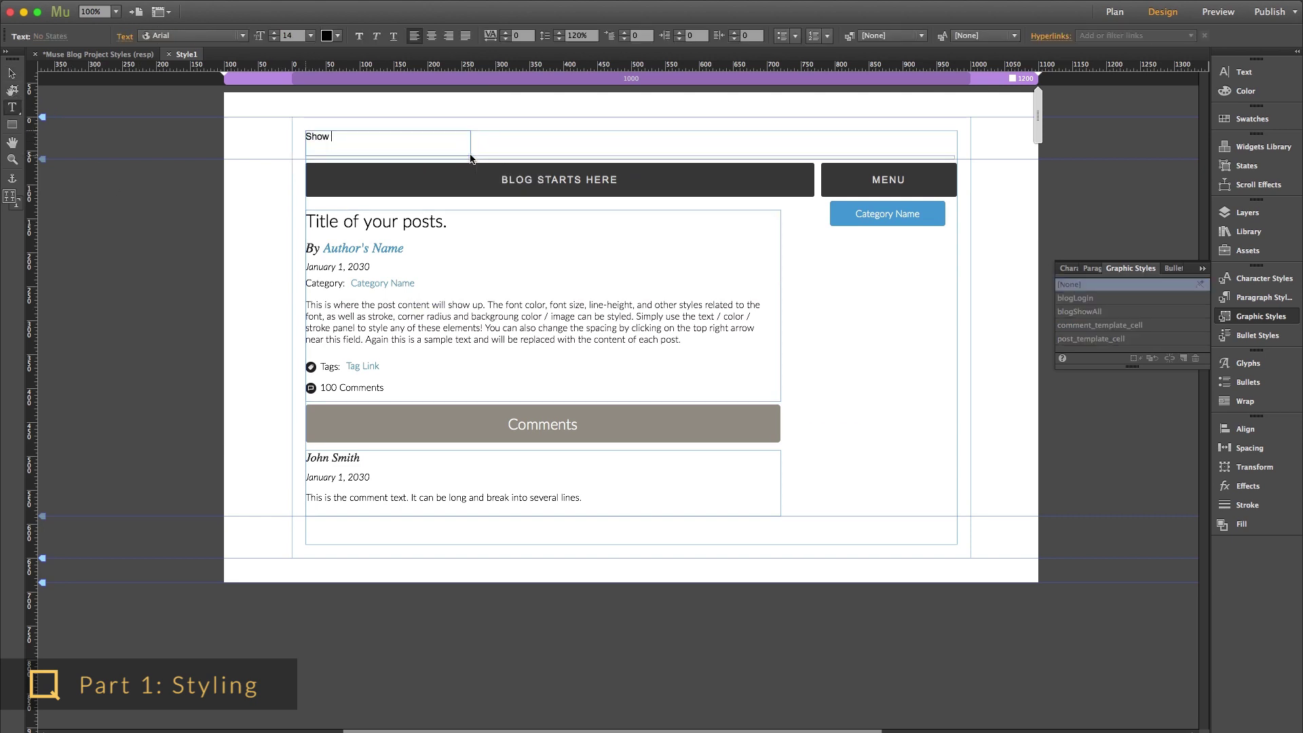
{"action": "left_click", "coordinate": [11, 73]}
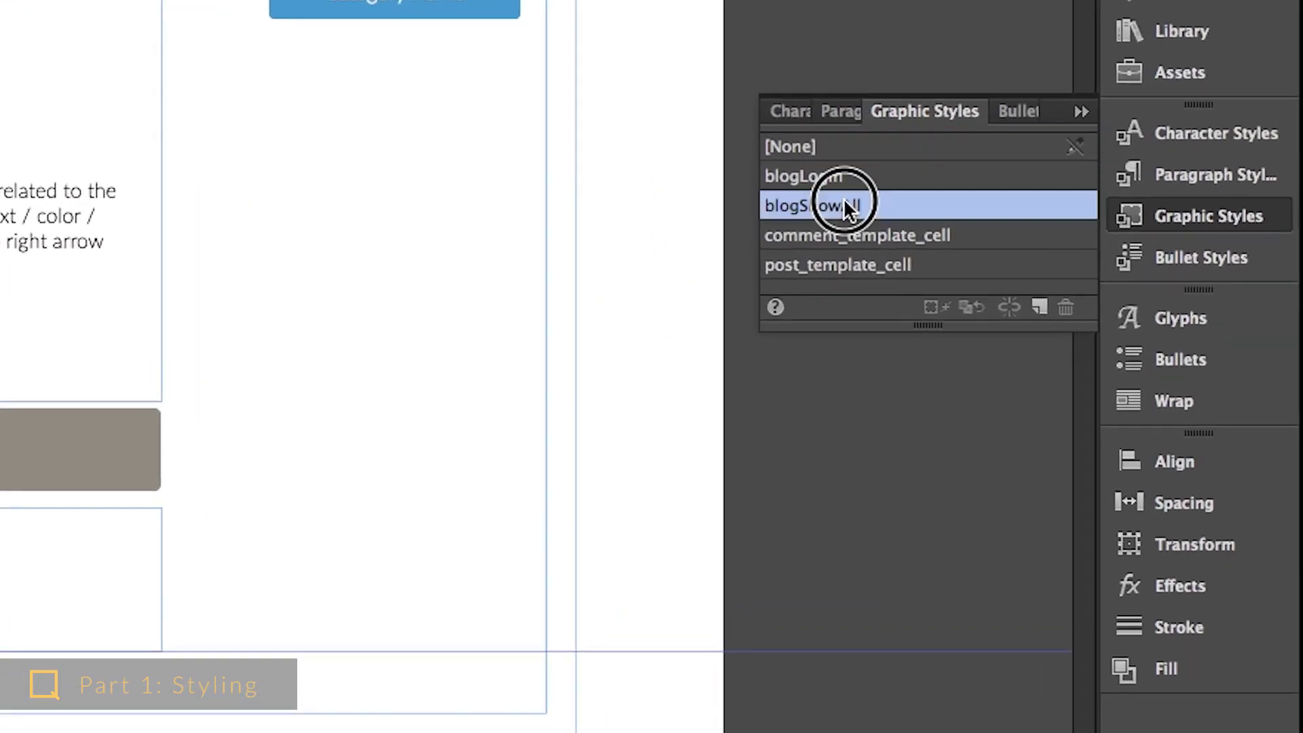
{"action": "left_click", "coordinate": [943, 246]}
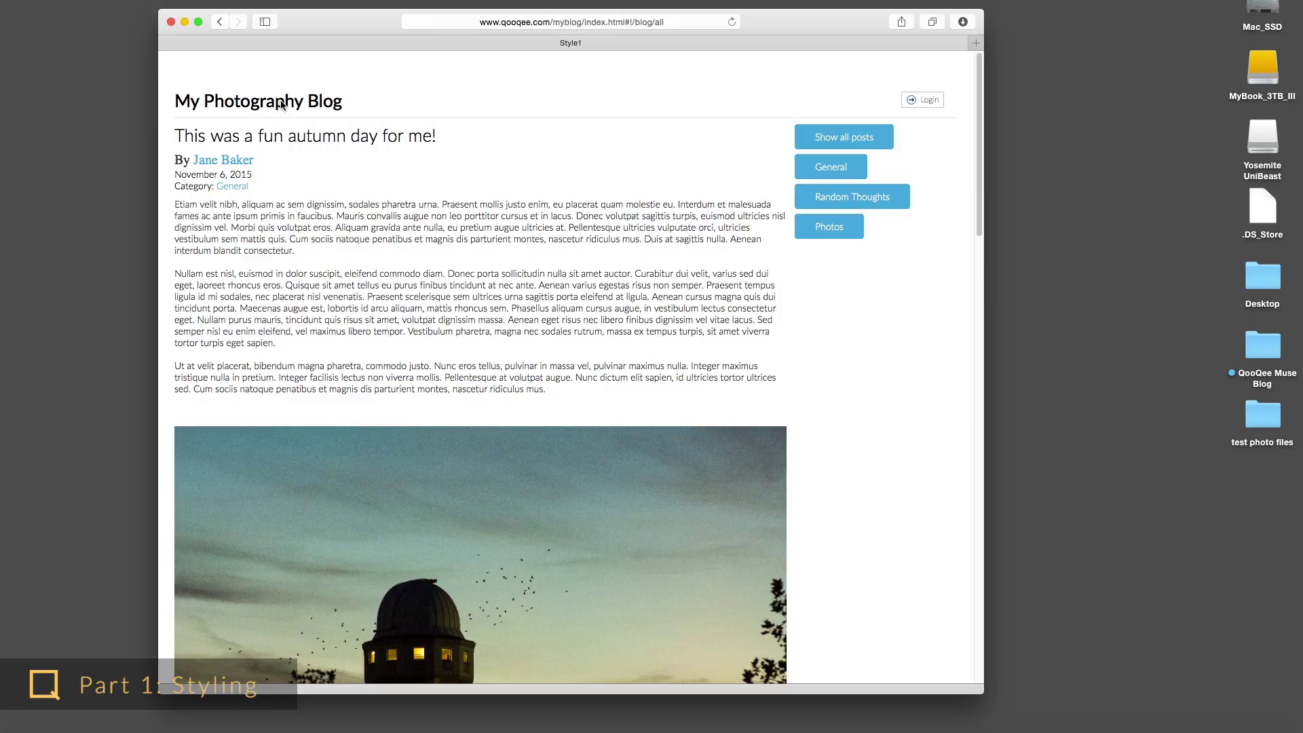
- Bring up the live blog's admin login form in the browser
{"action": "scroll", "coordinate": [428, 210], "scroll_direction": "down", "scroll_amount": 5}
{"action": "scroll", "coordinate": [426, 215], "scroll_direction": "up", "scroll_amount": 3}
{"action": "scroll", "coordinate": [426, 214], "scroll_direction": "up", "scroll_amount": 2}
{"action": "left_click", "coordinate": [918, 102]}
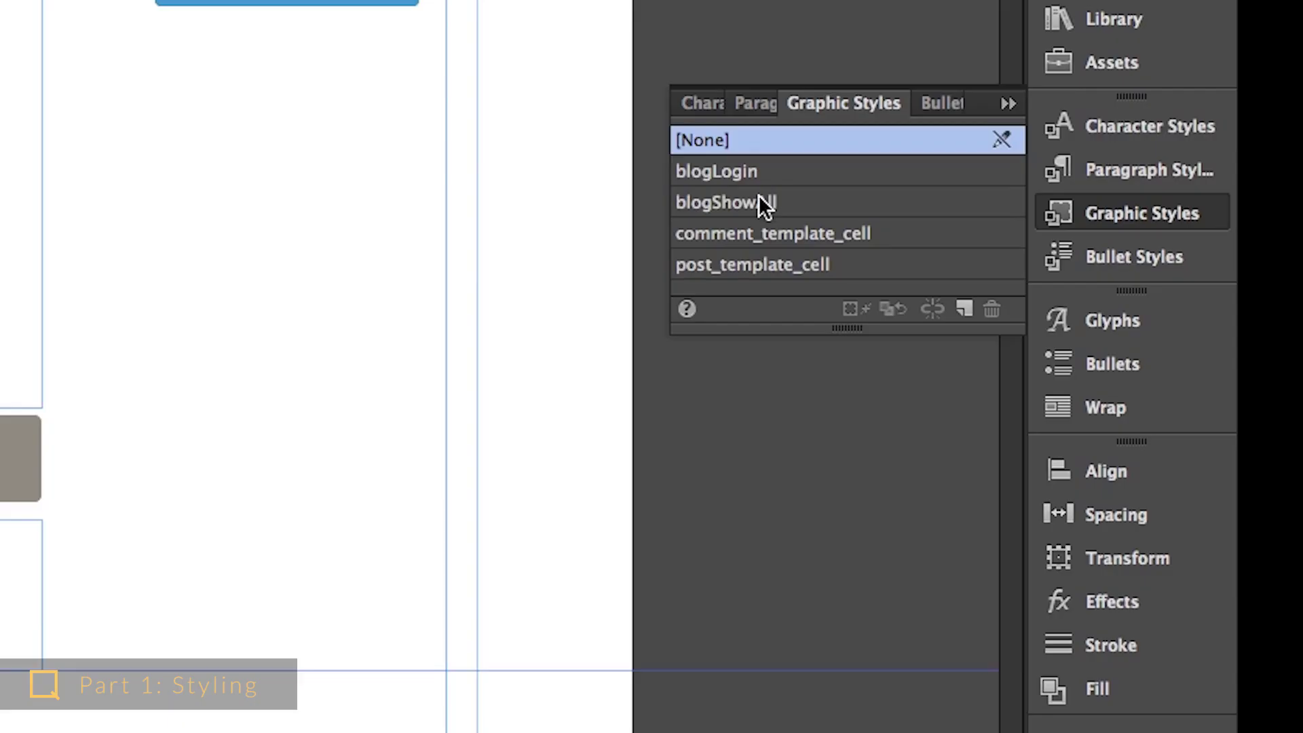
- Go from the Mountains post to the blog's all-posts list and scroll through it
{"action": "left_click", "coordinate": [758, 198]}
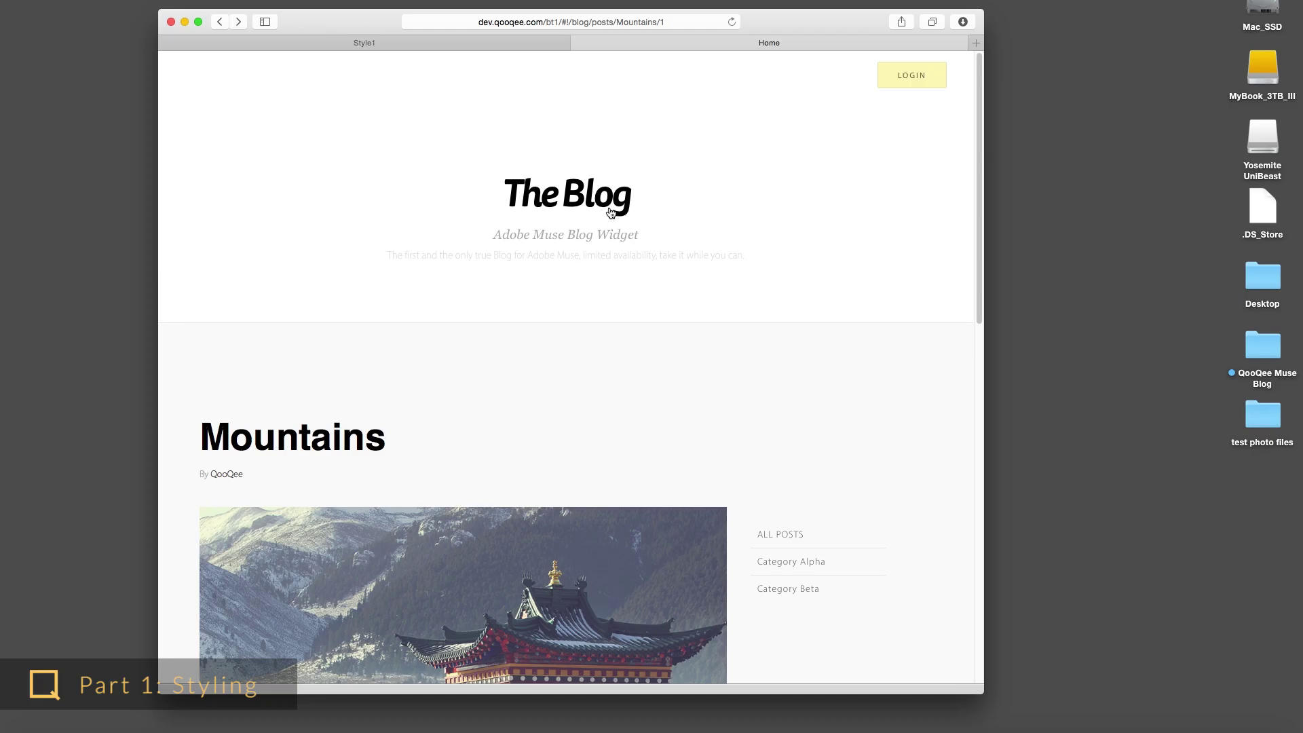
{"action": "left_click", "coordinate": [614, 216]}
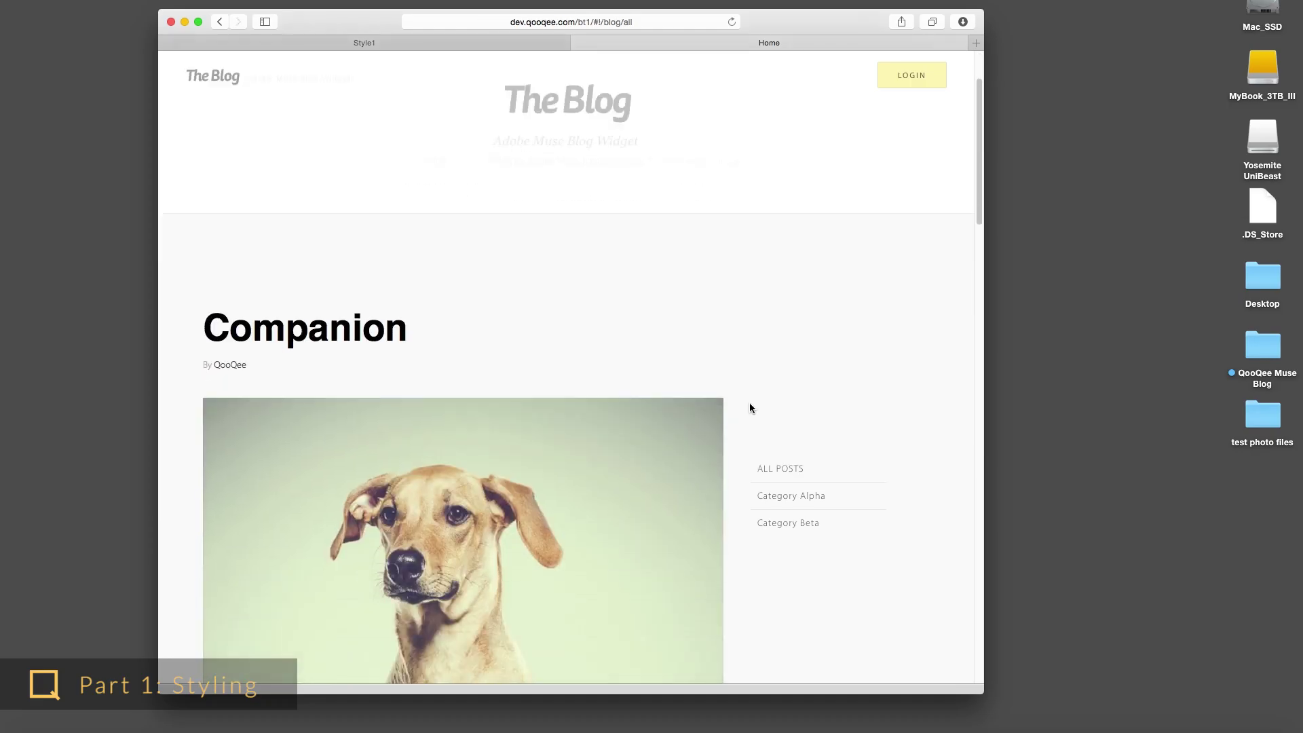
{"action": "scroll", "coordinate": [750, 407], "scroll_direction": "down", "scroll_amount": 15}
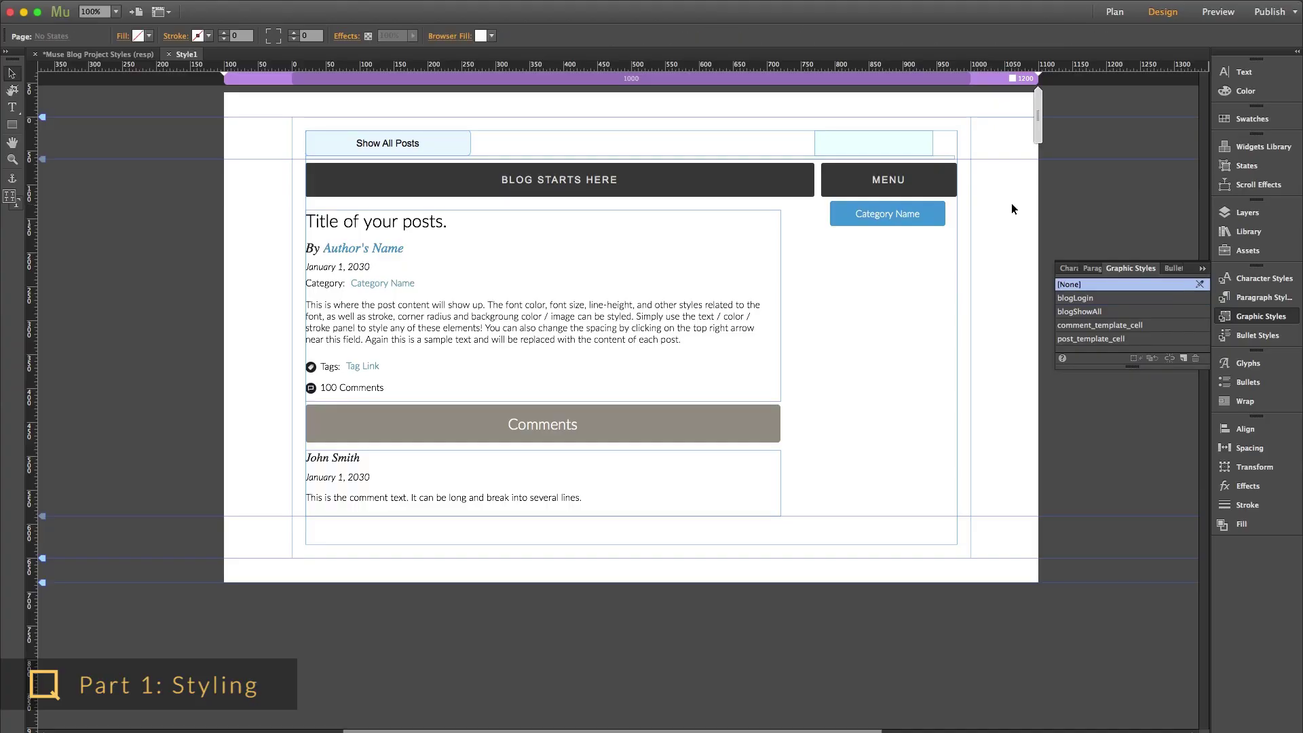
- Turn the header's top-right rectangle into a 'My Login Button' text frame with centred text
{"action": "left_click", "coordinate": [864, 136]}
{"action": "left_click", "coordinate": [1266, 80]}
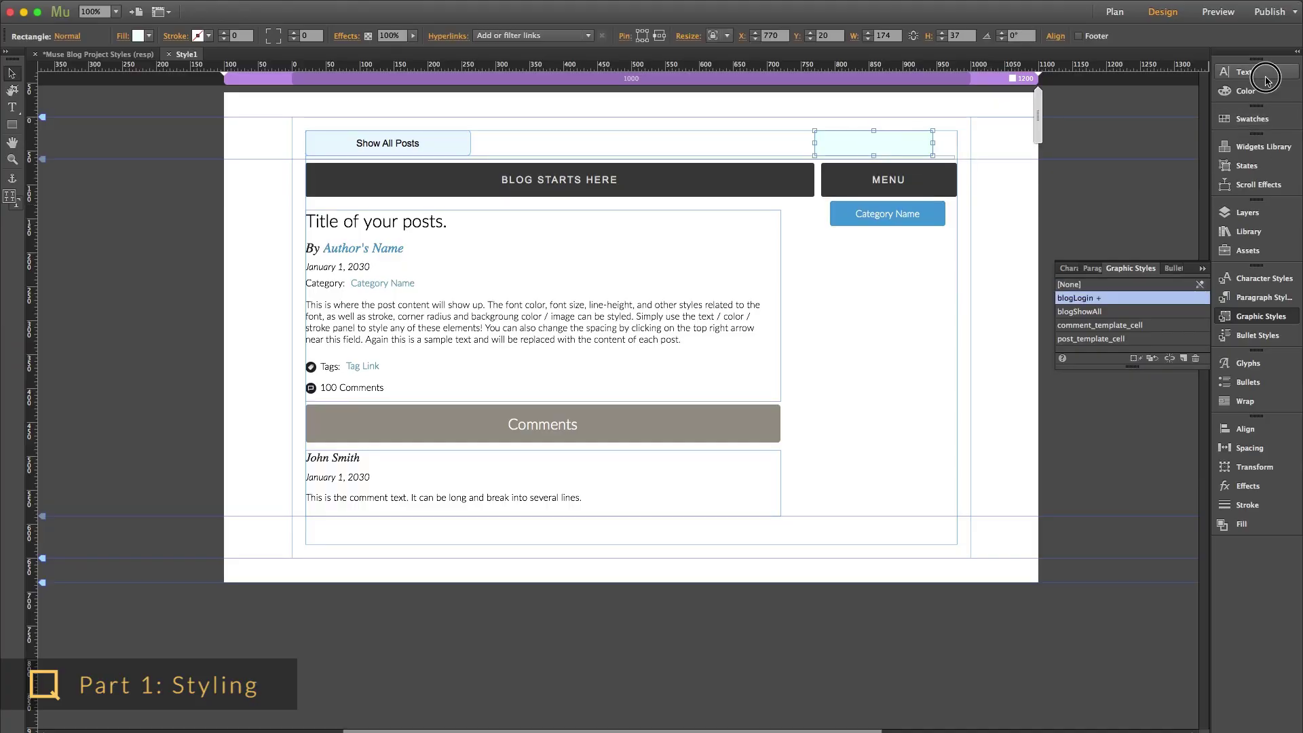
{"action": "key", "text": "t"}
{"action": "left_click", "coordinate": [845, 142]}
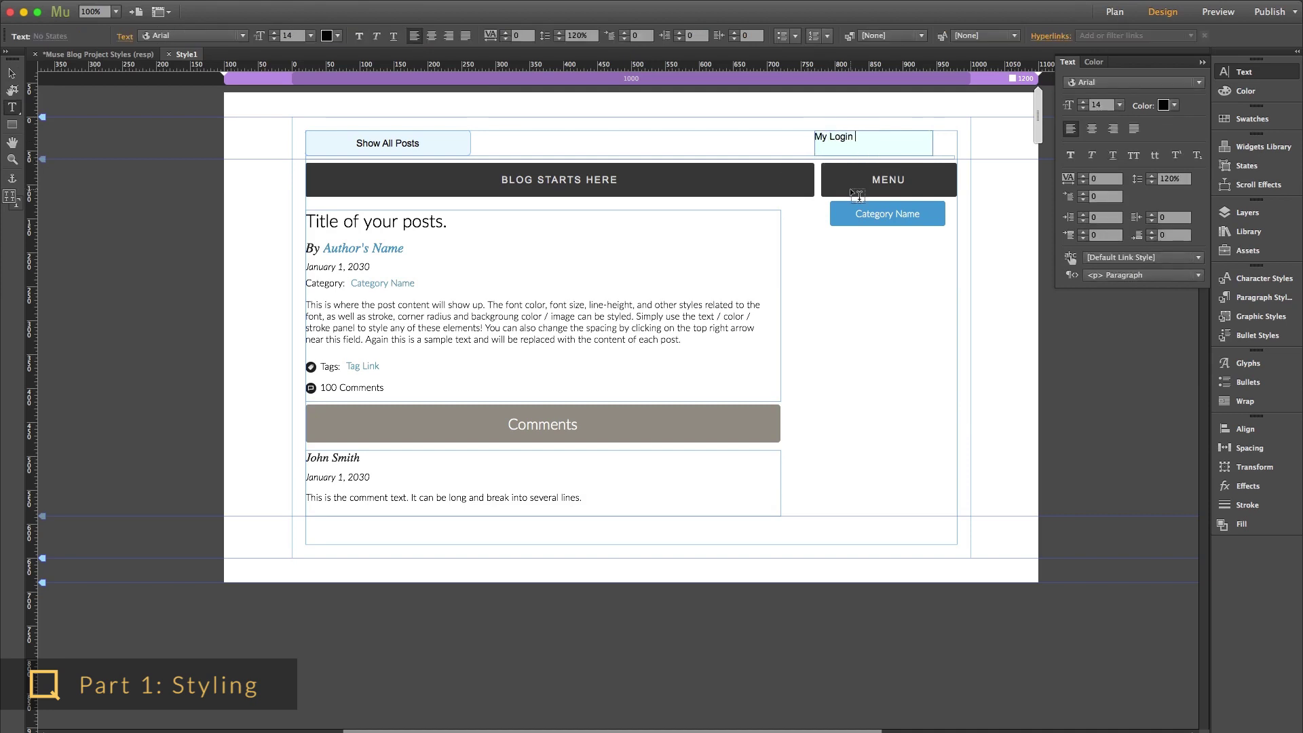
{"action": "left_click", "coordinate": [12, 72]}
{"action": "left_click", "coordinate": [1091, 128]}
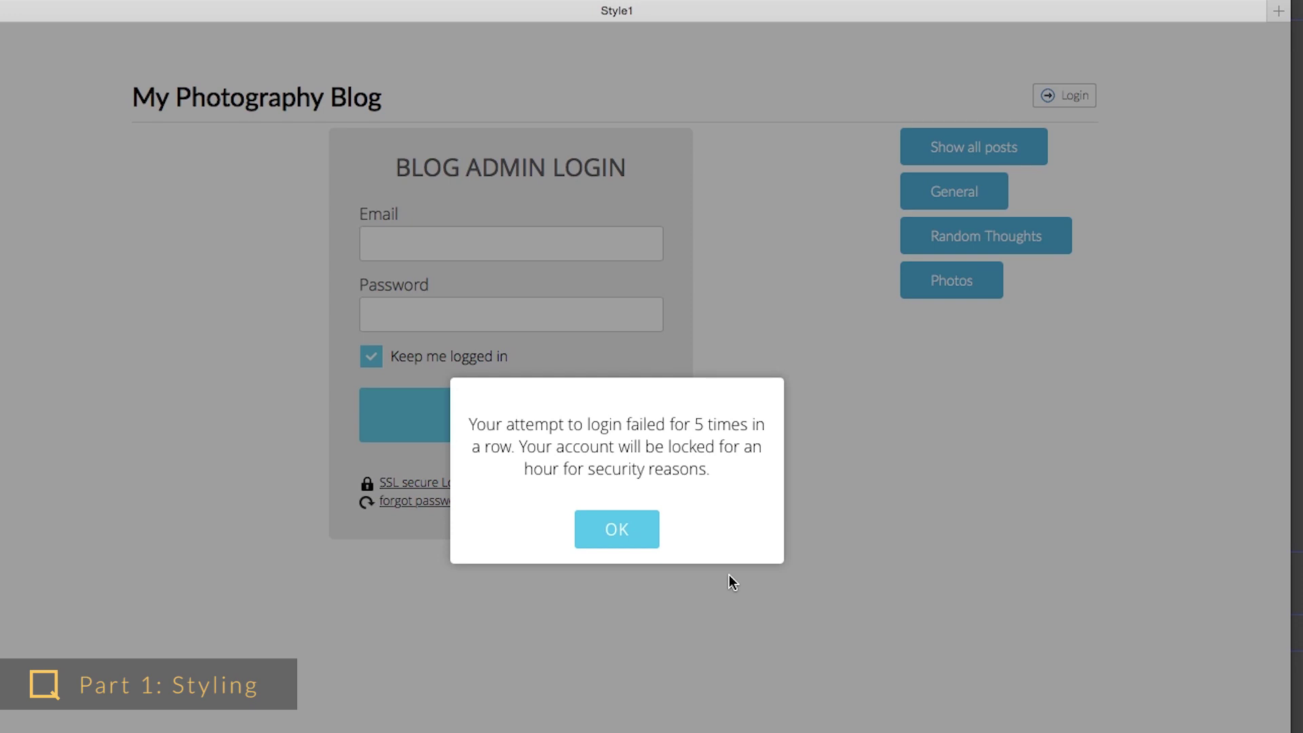
- Dismiss the lockout notice shown after five failed login attempts
{"action": "left_click", "coordinate": [630, 540]}
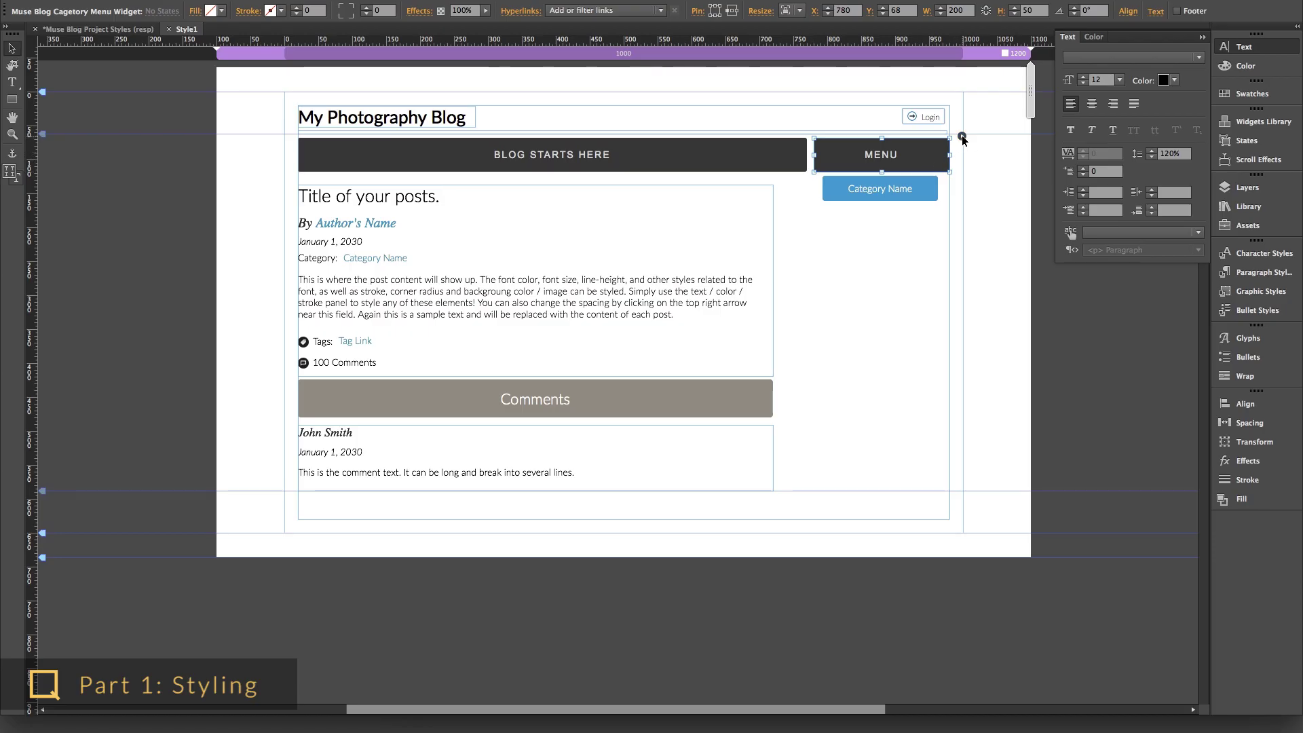
- Set the category menu widget's 'Separate buttons by' option to 'Showing a separator line'
{"action": "left_click", "coordinate": [962, 136]}
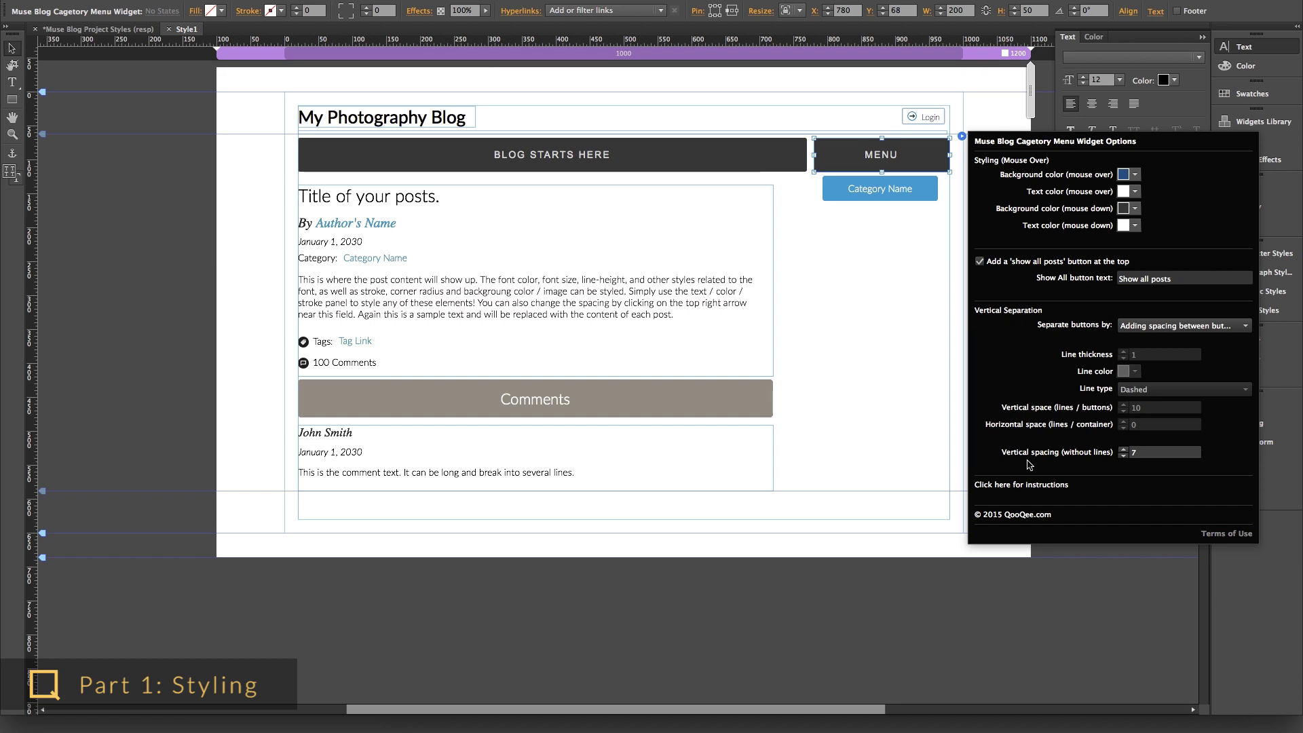
{"action": "left_click", "coordinate": [1145, 327]}
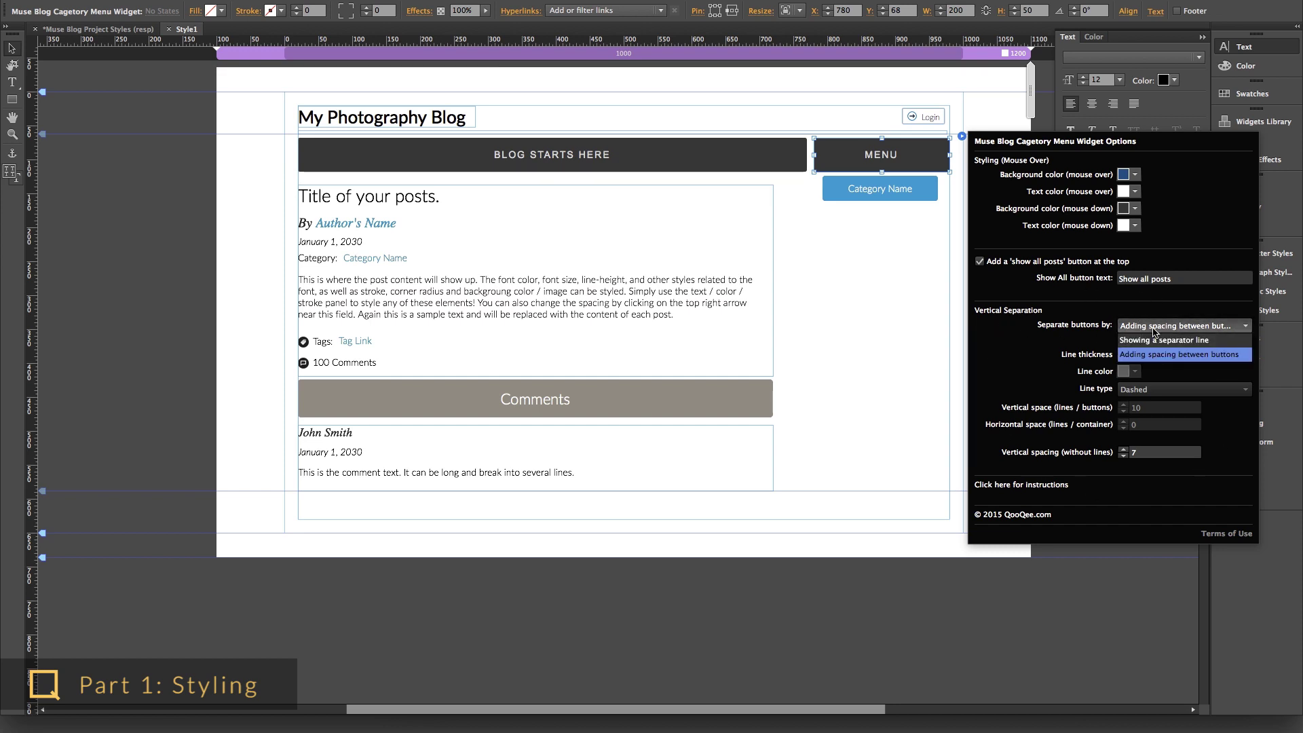
{"action": "left_click", "coordinate": [1156, 339]}
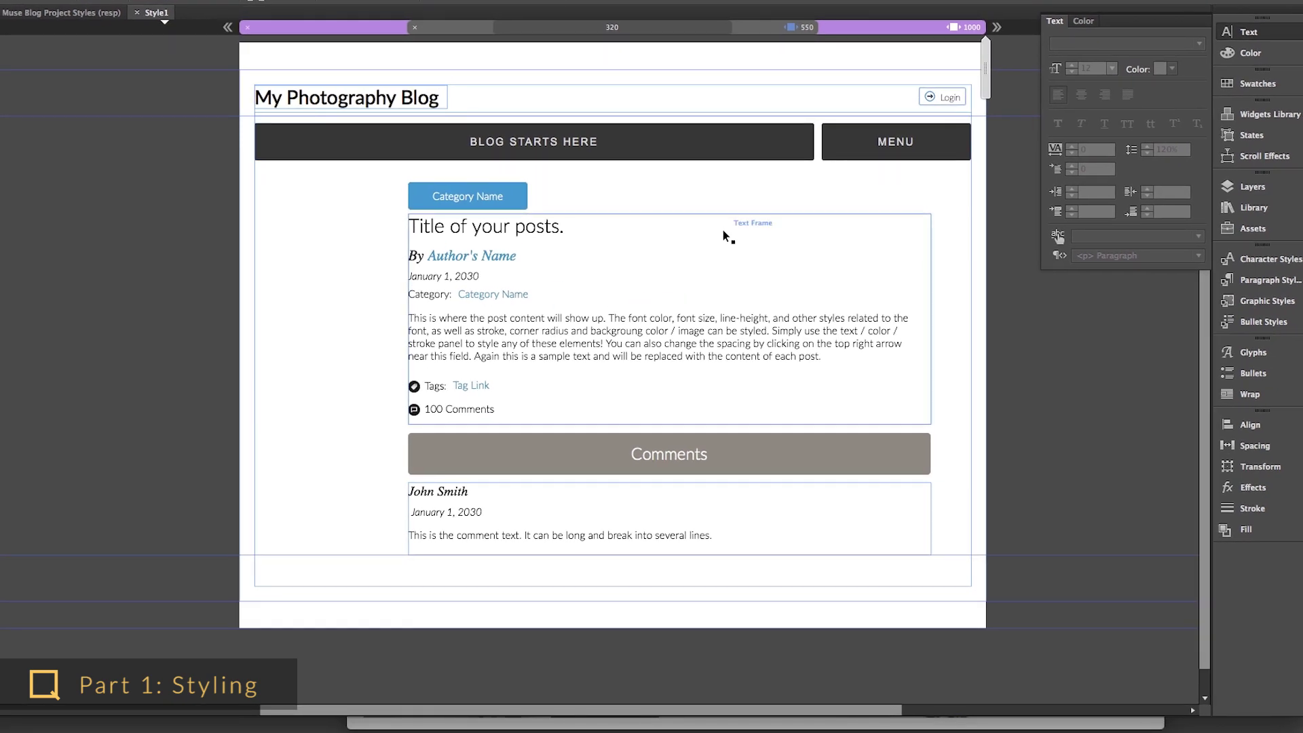
- Resize Safari to test the autumn post's reflow, opening the all-posts list between resizes
{"action": "key", "text": "super+Tab"}
{"action": "key", "text": "super+Tab"}
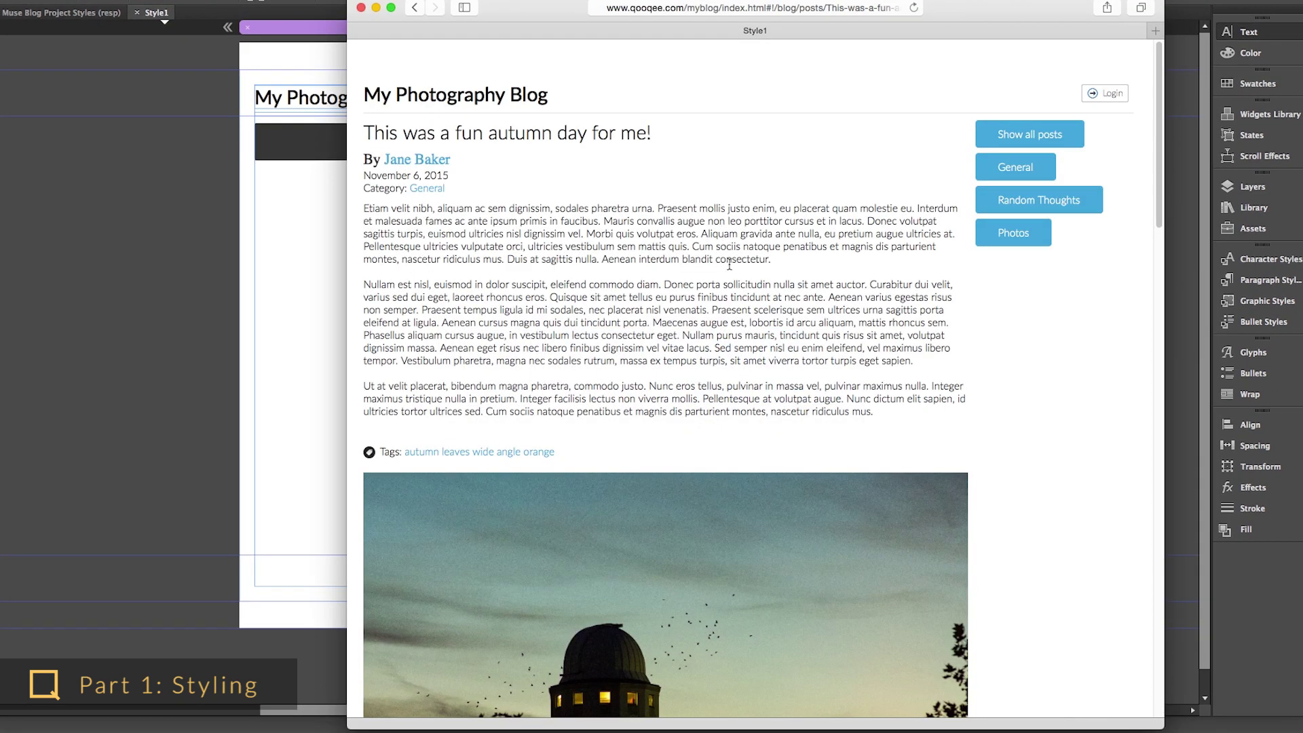
{"action": "scroll", "coordinate": [731, 270], "scroll_direction": "down", "scroll_amount": 3}
{"action": "scroll", "coordinate": [731, 270], "scroll_direction": "up", "scroll_amount": 3}
{"action": "left_click_drag", "start_coordinate": [1152, 726], "coordinate": [1262, 709]}
{"action": "left_click", "coordinate": [517, 98]}
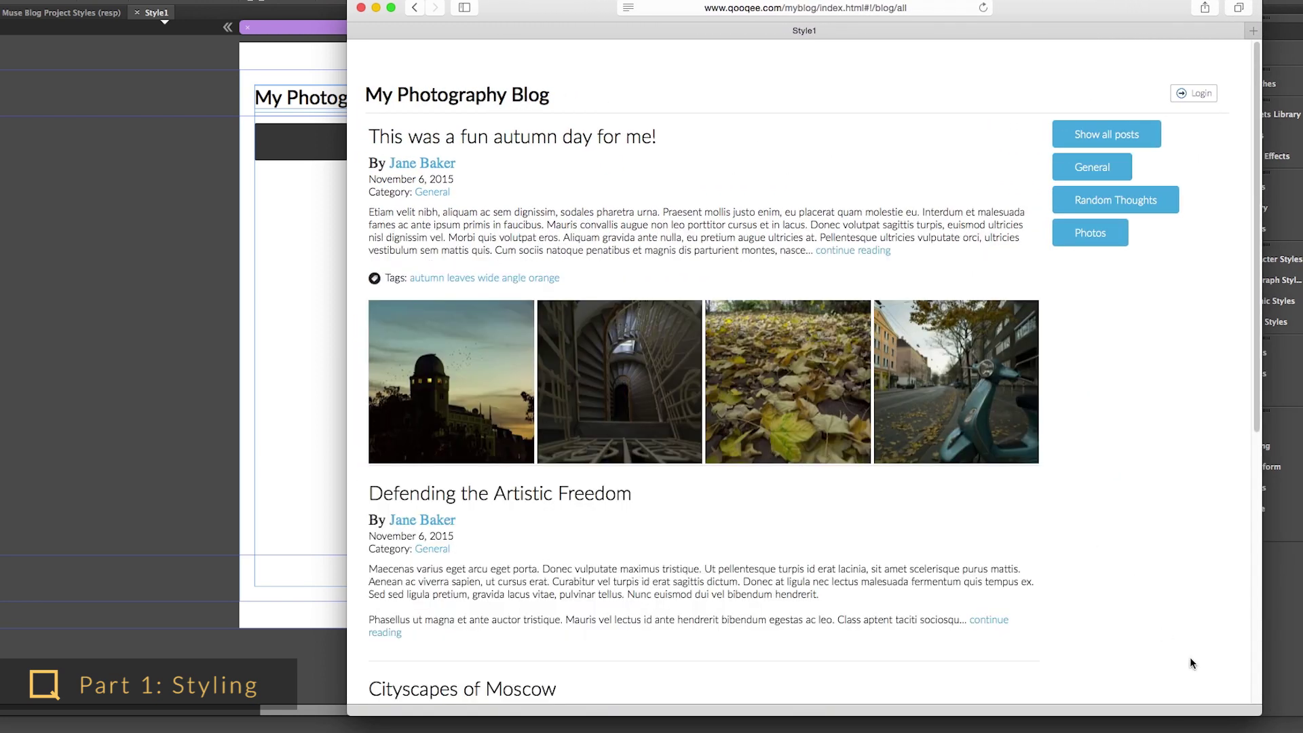
{"action": "left_click_drag", "start_coordinate": [1255, 710], "coordinate": [991, 701]}
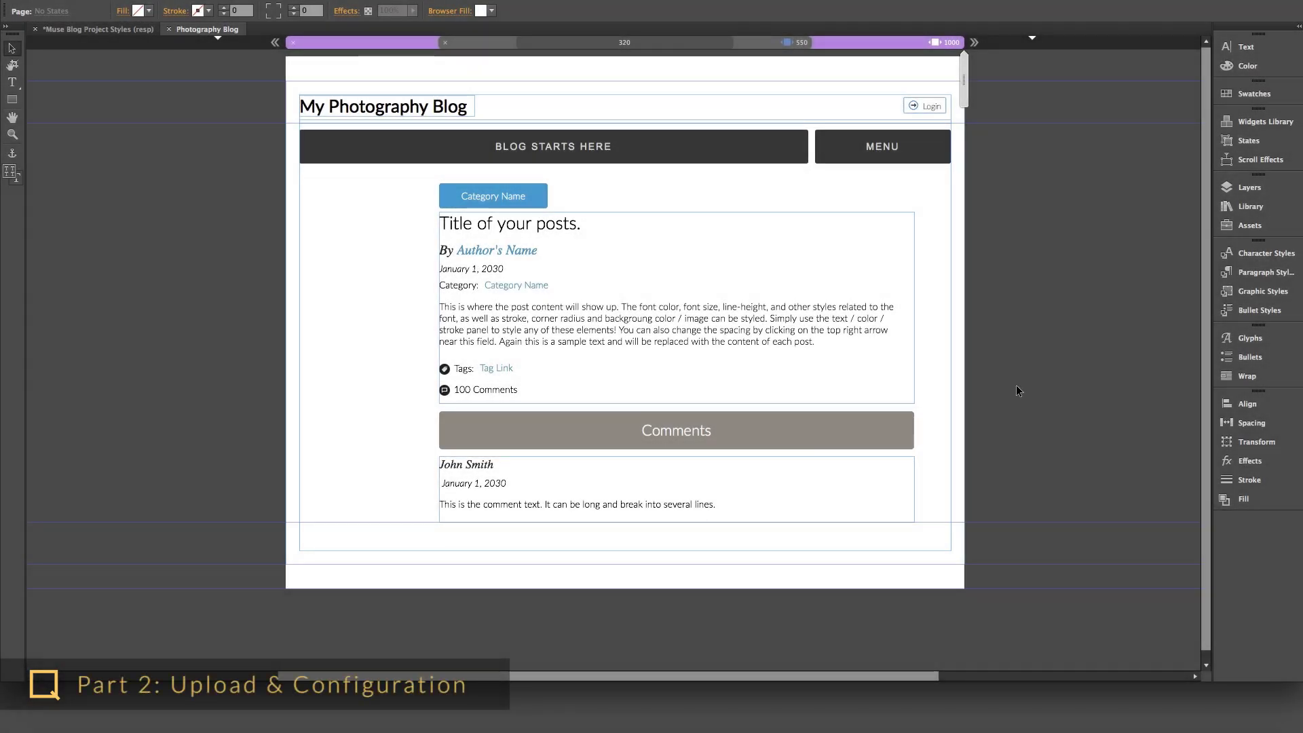
{"action": "left_click", "coordinate": [769, 153]}
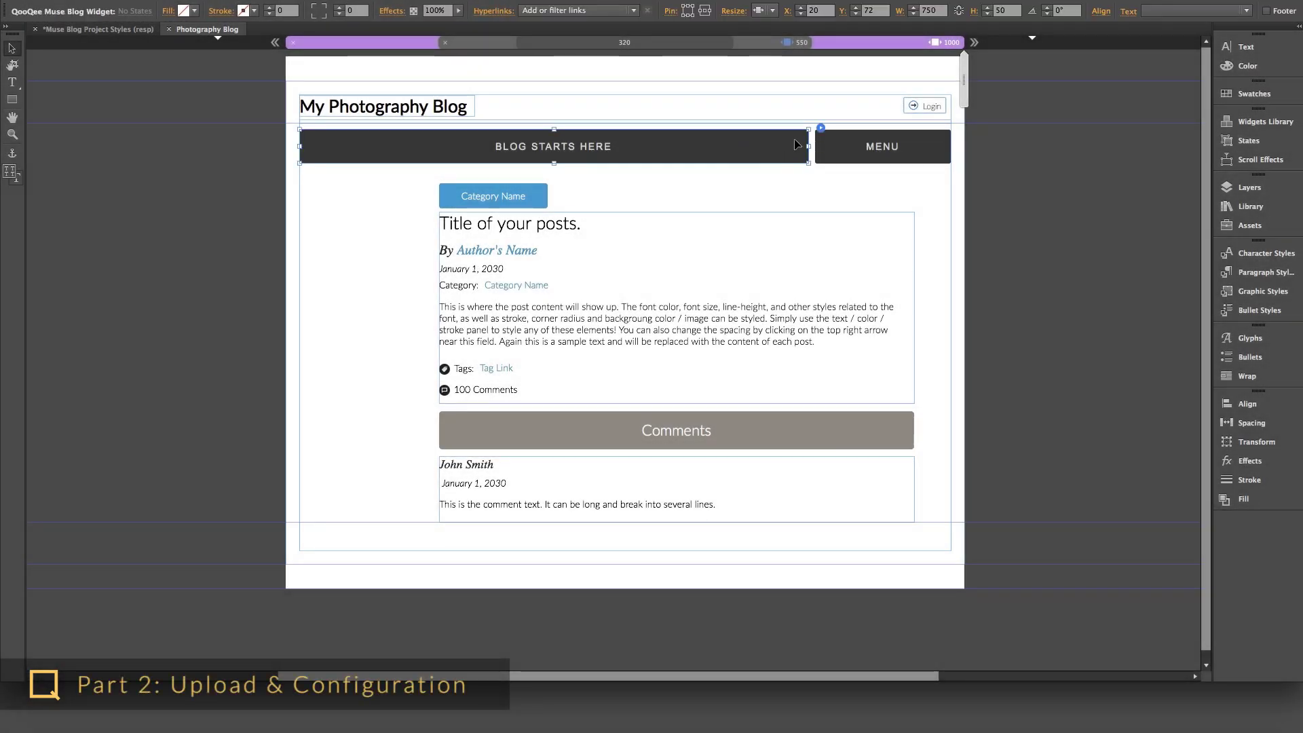
{"action": "left_click", "coordinate": [820, 128]}
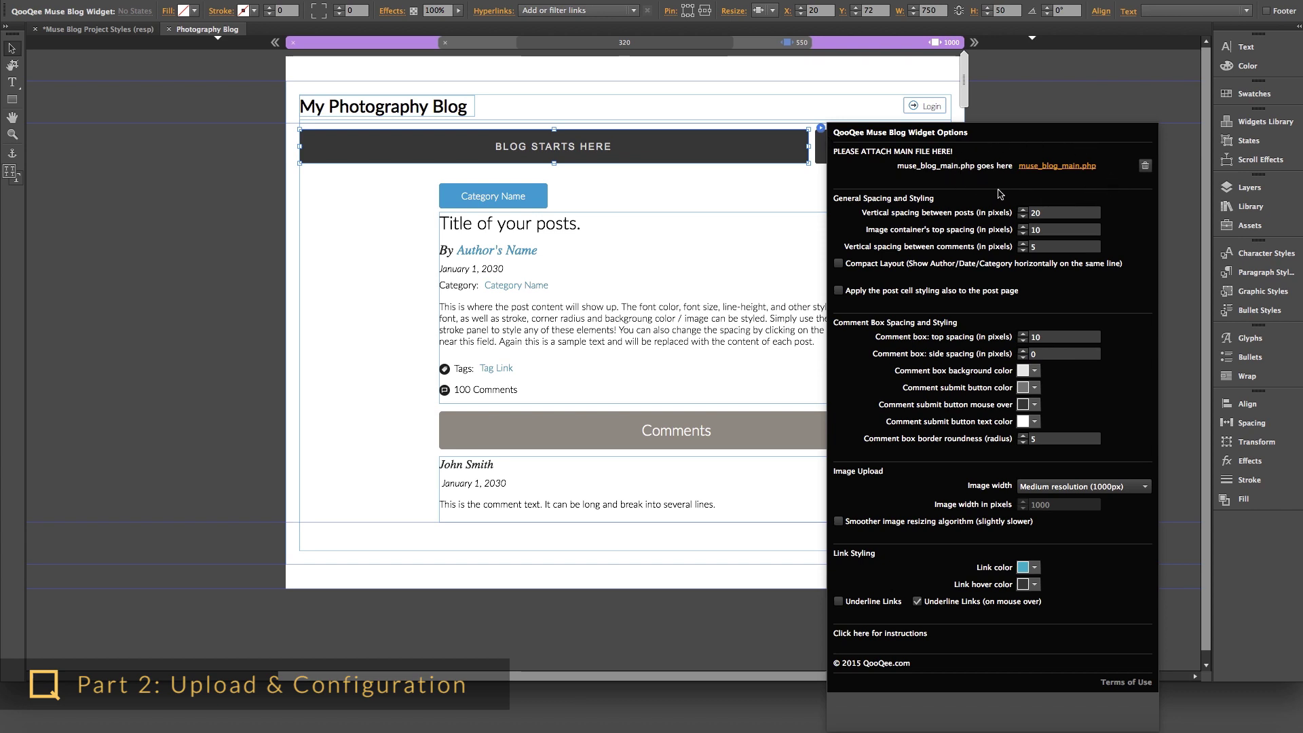
{"action": "left_click", "coordinate": [807, 197]}
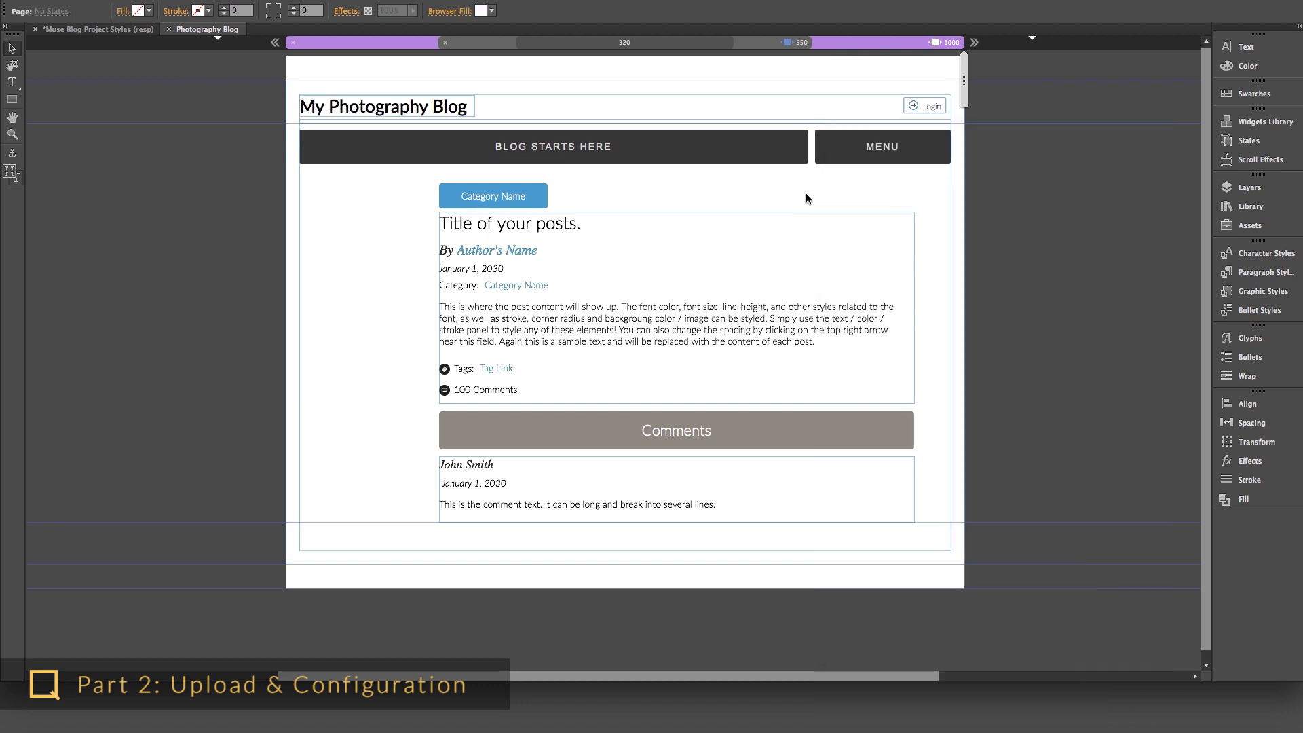
- Return to Plan view and upload the site with File > Upload to FTP Host
{"action": "left_click", "coordinate": [135, 31]}
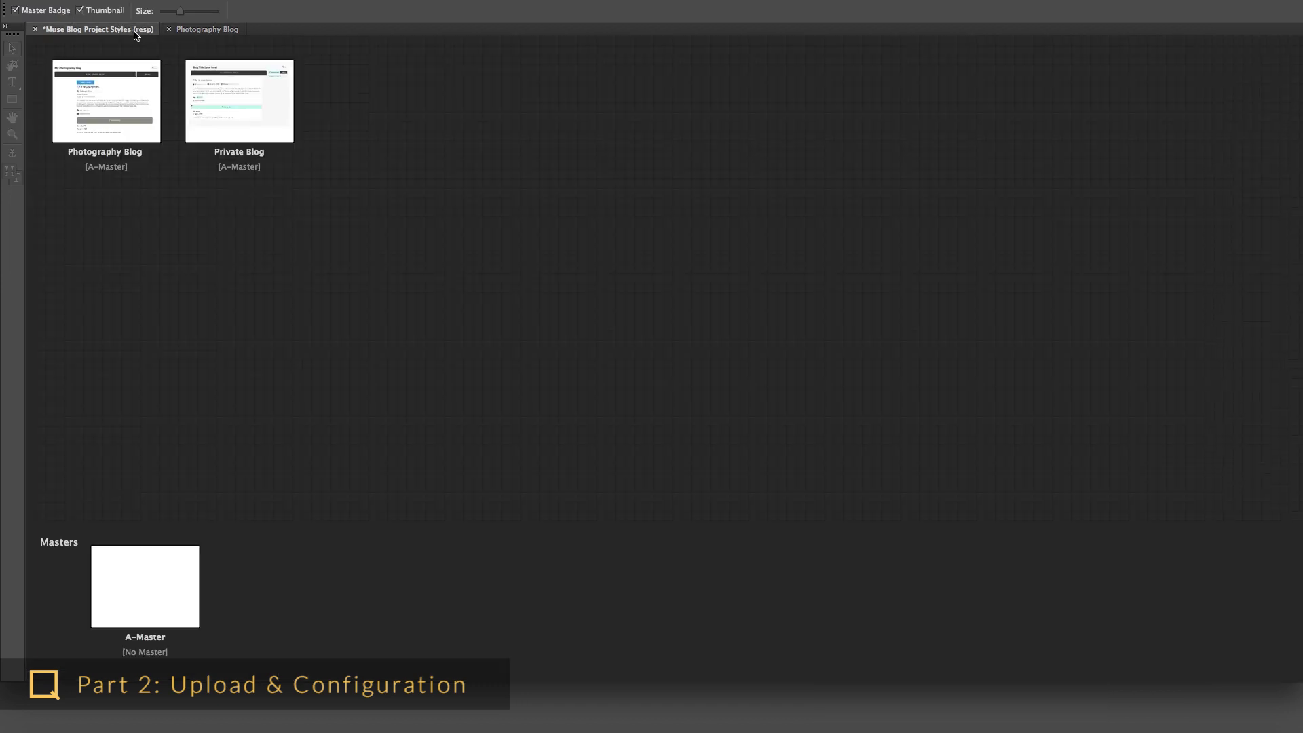
{"action": "mouse_move", "coordinate": [242, 127]}
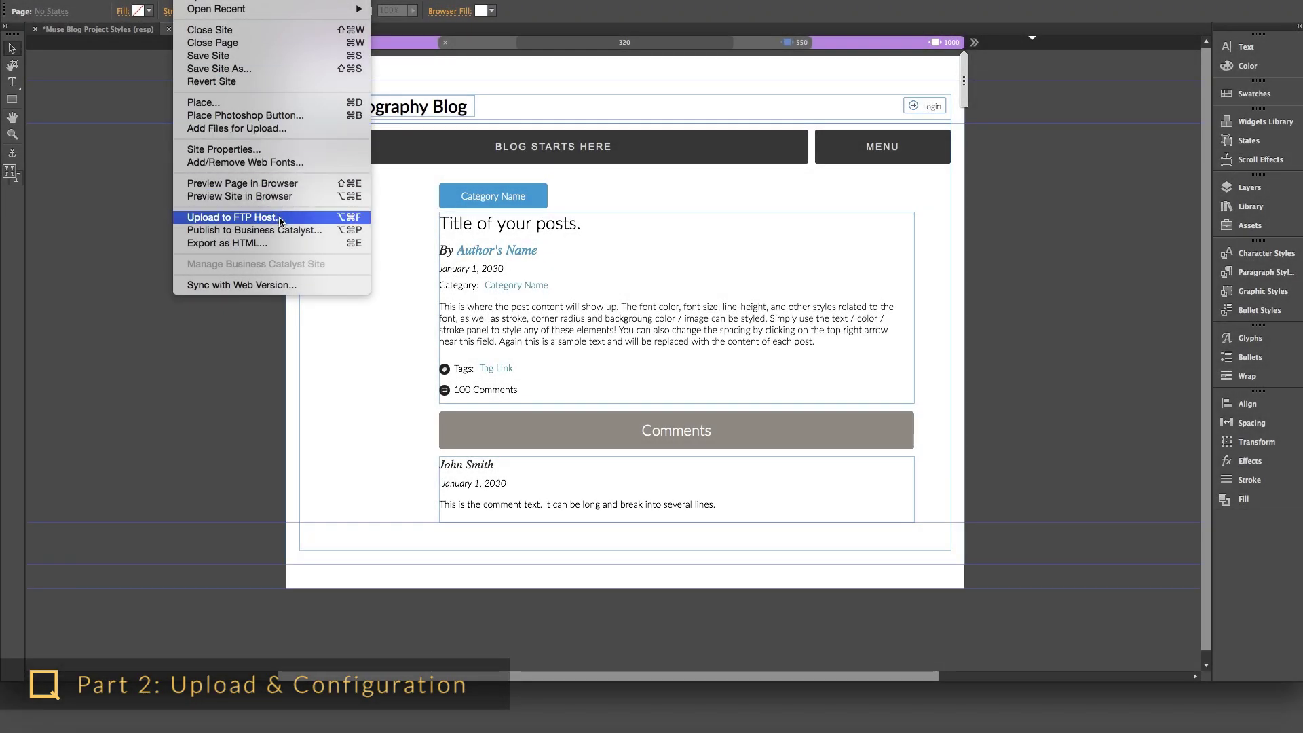
{"action": "left_click", "coordinate": [280, 217]}
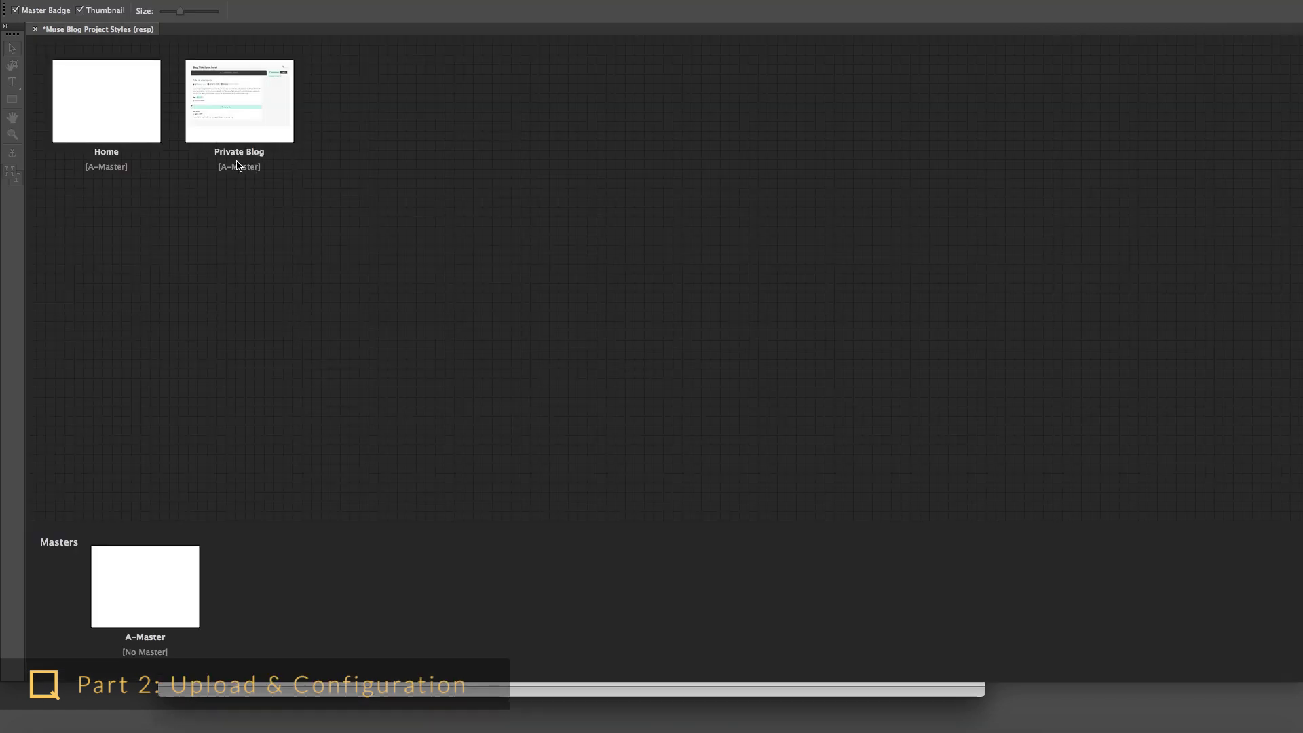
- In Safari, change 'index' in the site address to 'admin' and start the blog setup wizard
{"action": "left_click", "coordinate": [491, 685]}
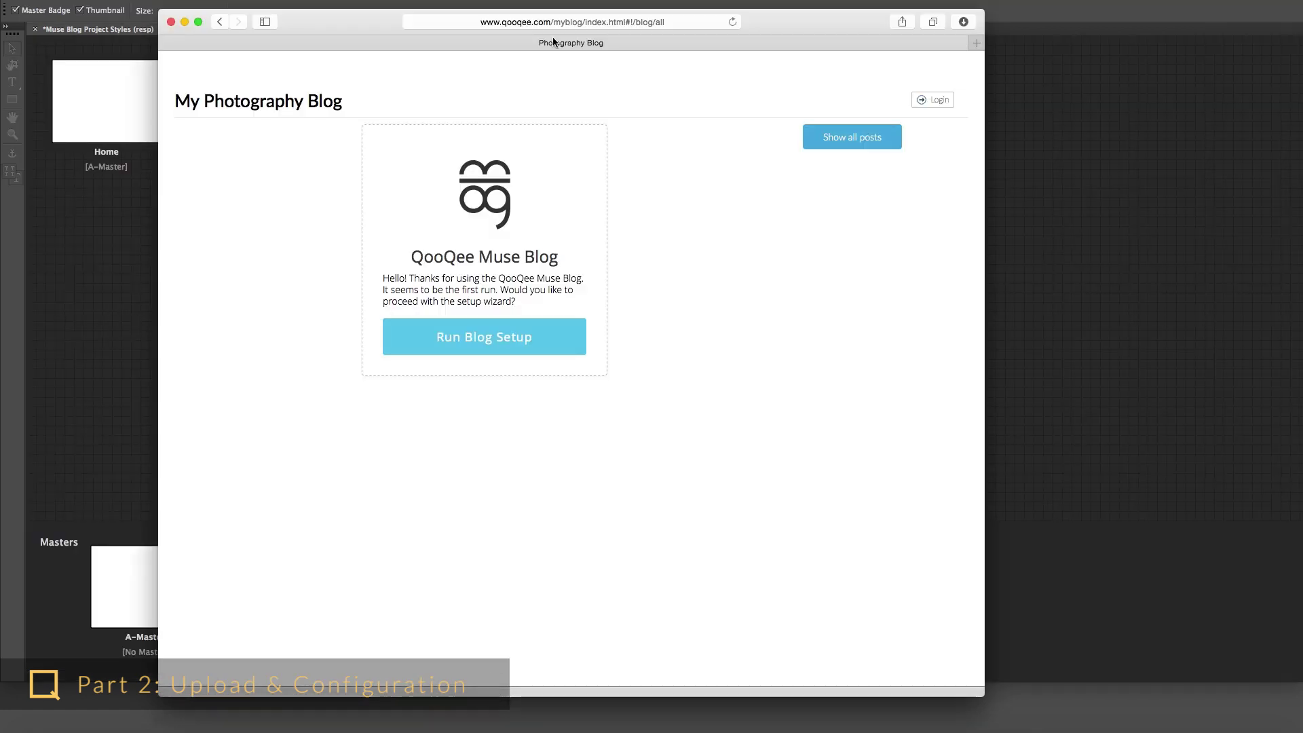
{"action": "left_click", "coordinate": [568, 23]}
{"action": "left_click", "coordinate": [569, 23]}
{"action": "mouse_move", "coordinate": [524, 22]}
{"action": "left_mouse_down"}
{"action": "mouse_move", "coordinate": [565, 23]}
{"action": "mouse_move", "coordinate": [546, 25]}
{"action": "left_mouse_up"}
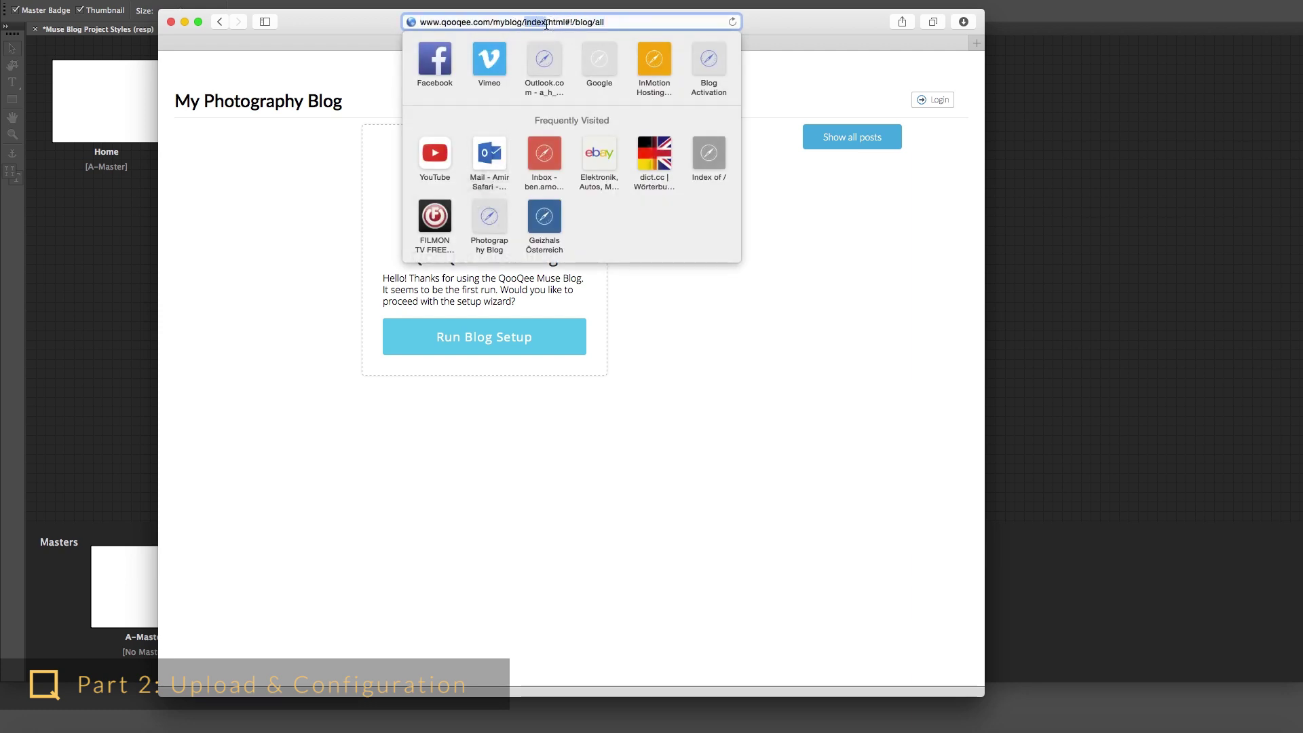
{"action": "type", "text": "admin"}
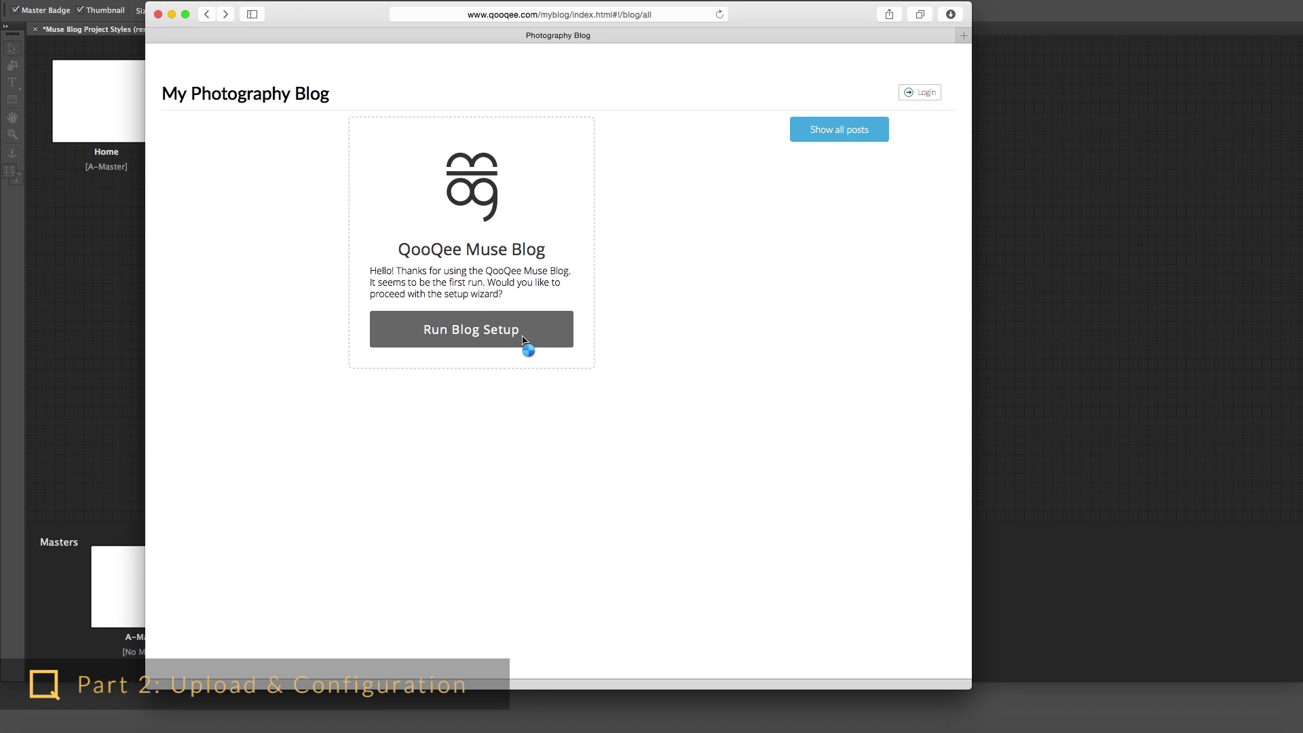
{"action": "left_click", "coordinate": [532, 336]}
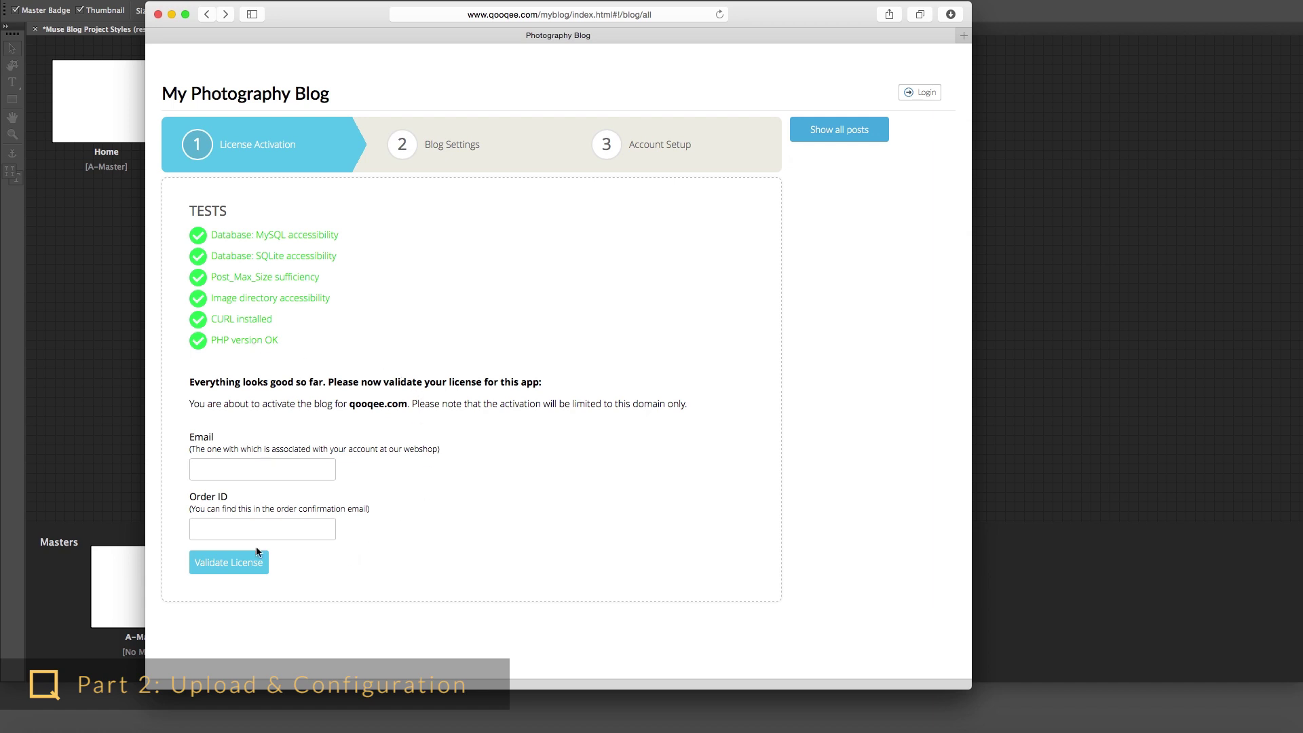
- Enter the shop account e-mail in the License Activation form and validate the licence
{"action": "left_click", "coordinate": [232, 470]}
{"action": "type", "text": "me@there.com"}
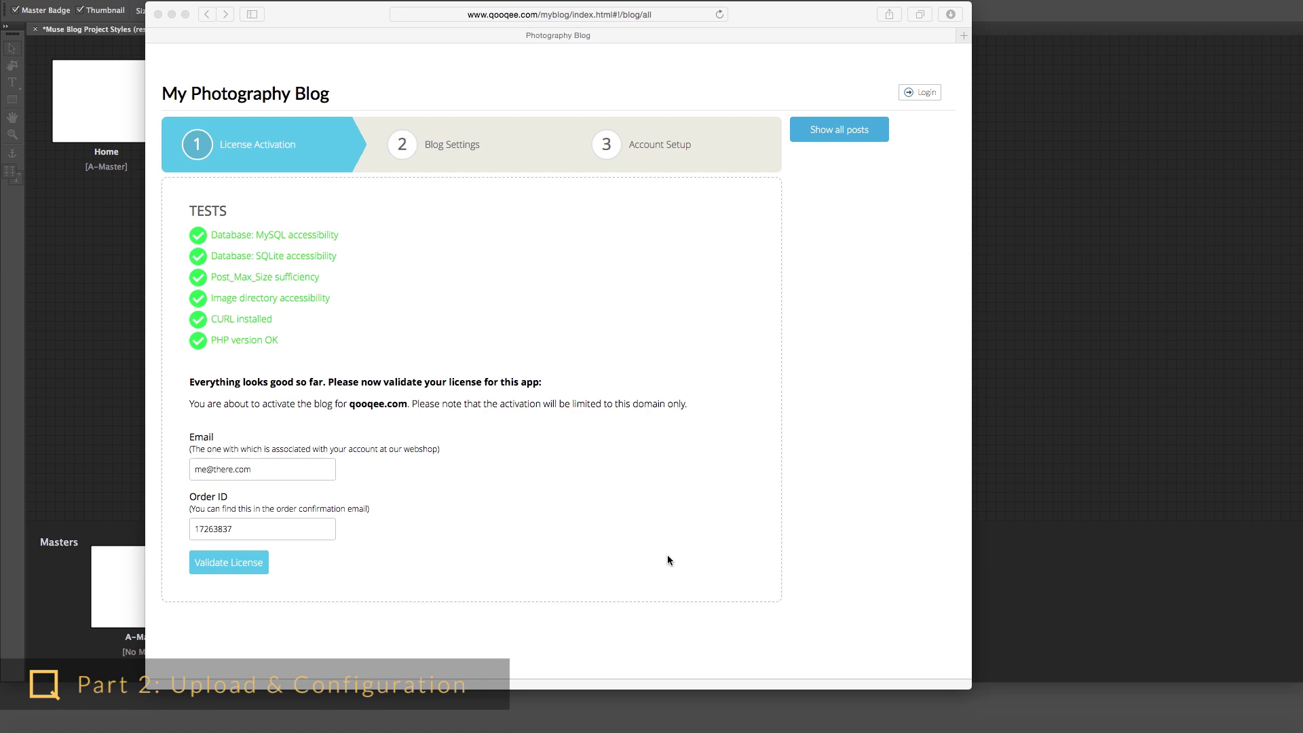
{"action": "left_click", "coordinate": [245, 572]}
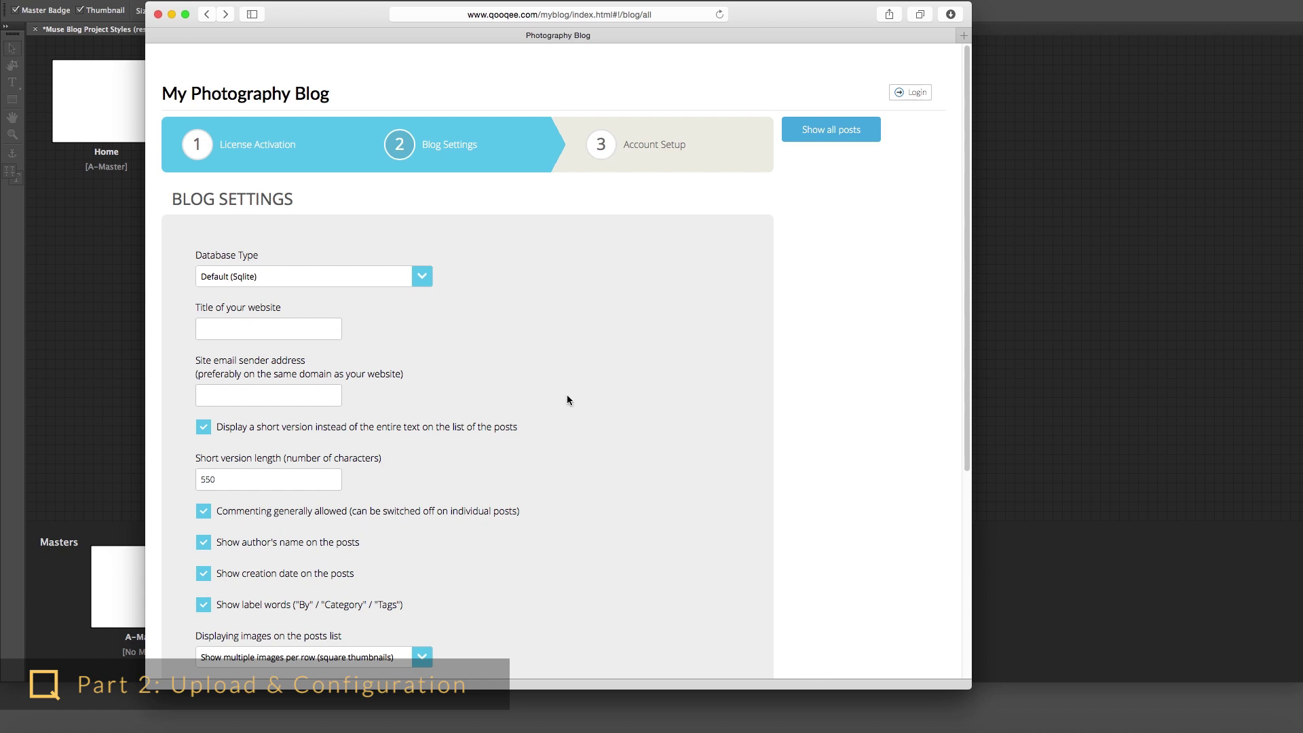
- Scroll Blog Settings and open Database Type to list Default (Sqlite) and Advanced (MySQL)
{"action": "scroll", "coordinate": [643, 467], "scroll_direction": "down", "scroll_amount": 5}
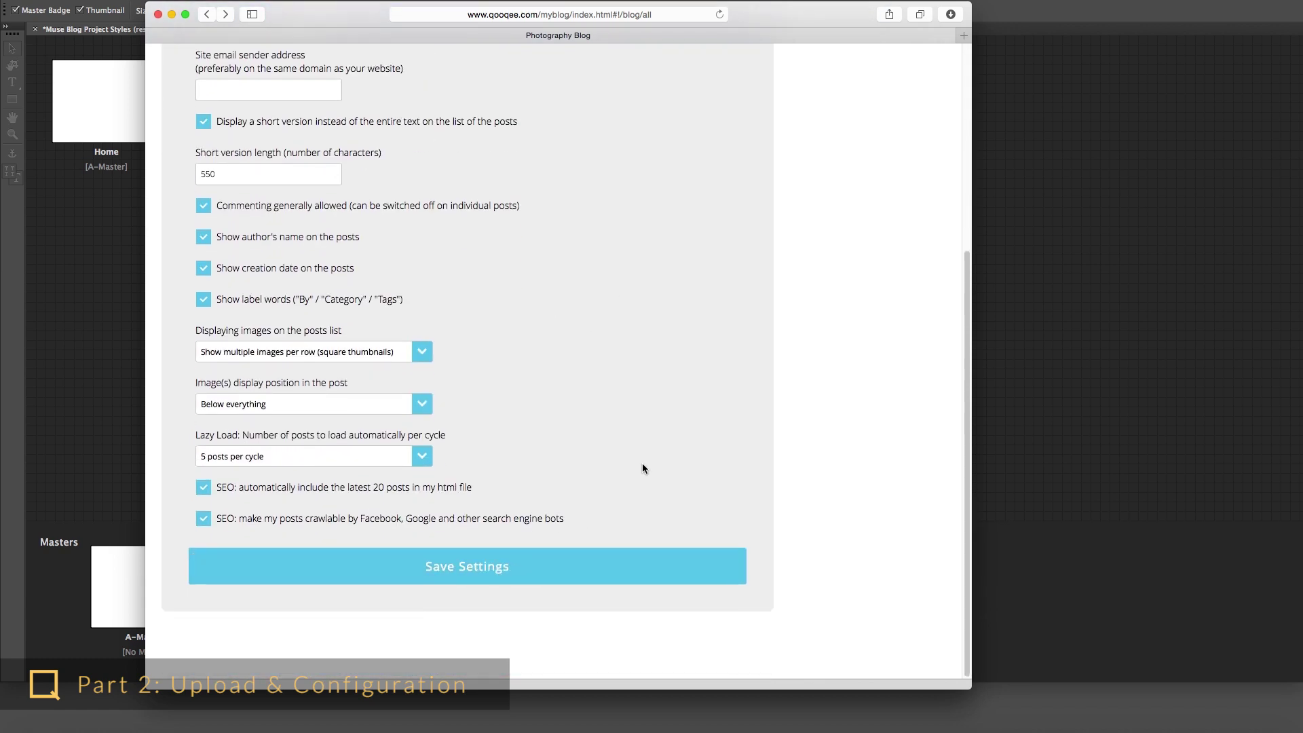
{"action": "scroll", "coordinate": [642, 469], "scroll_direction": "up", "scroll_amount": 5}
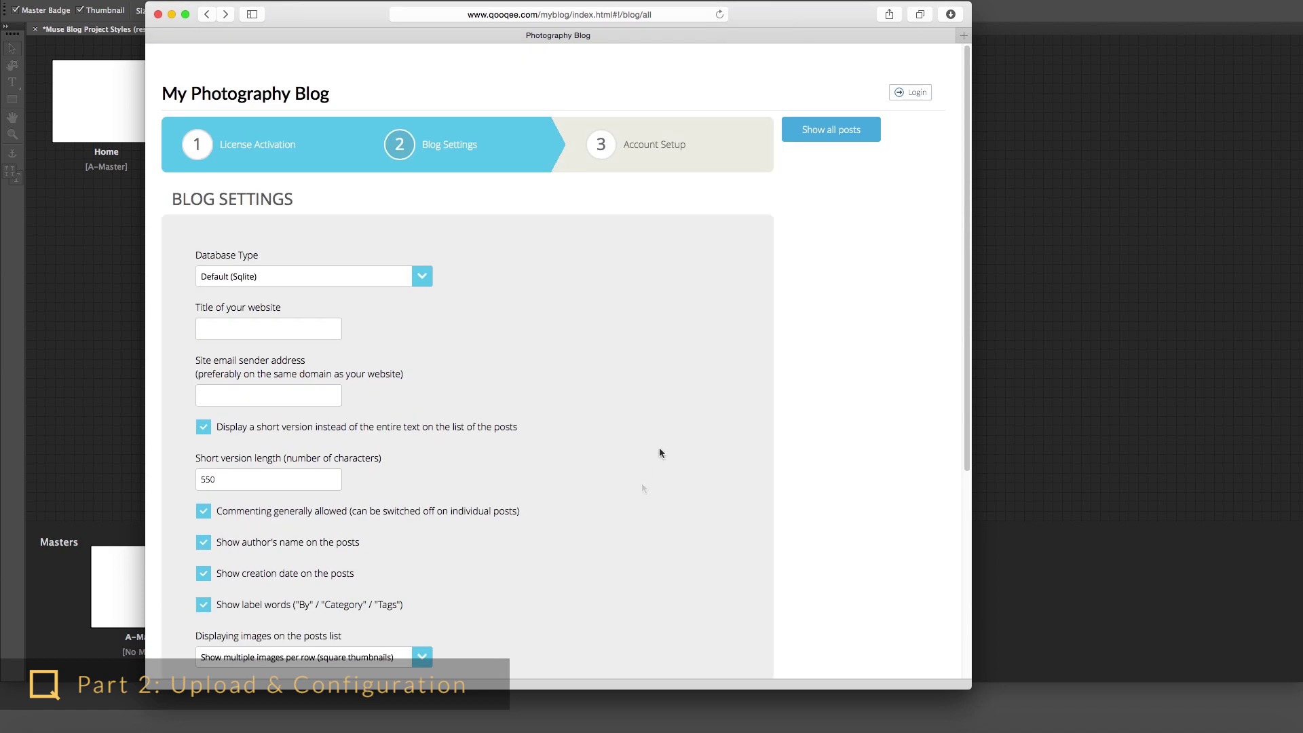
{"action": "scroll", "coordinate": [539, 340], "scroll_direction": "down", "scroll_amount": 2}
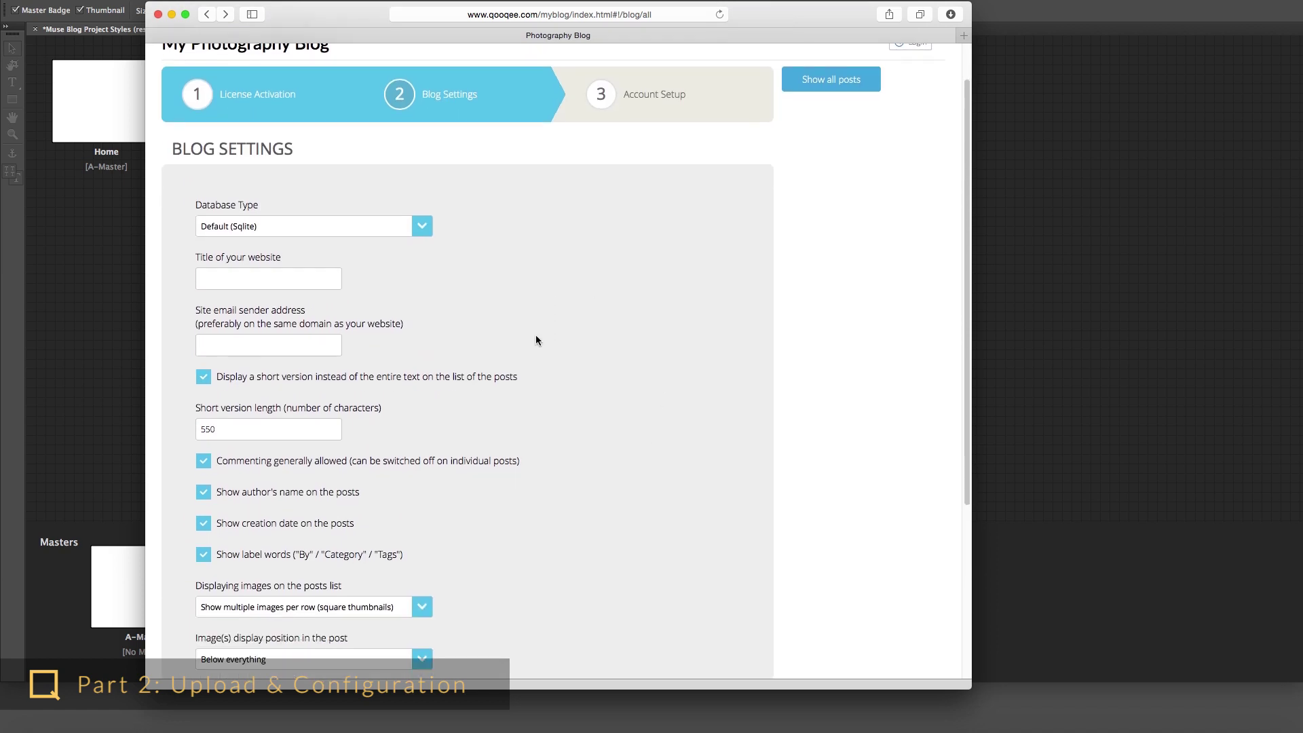
{"action": "left_click", "coordinate": [428, 229]}
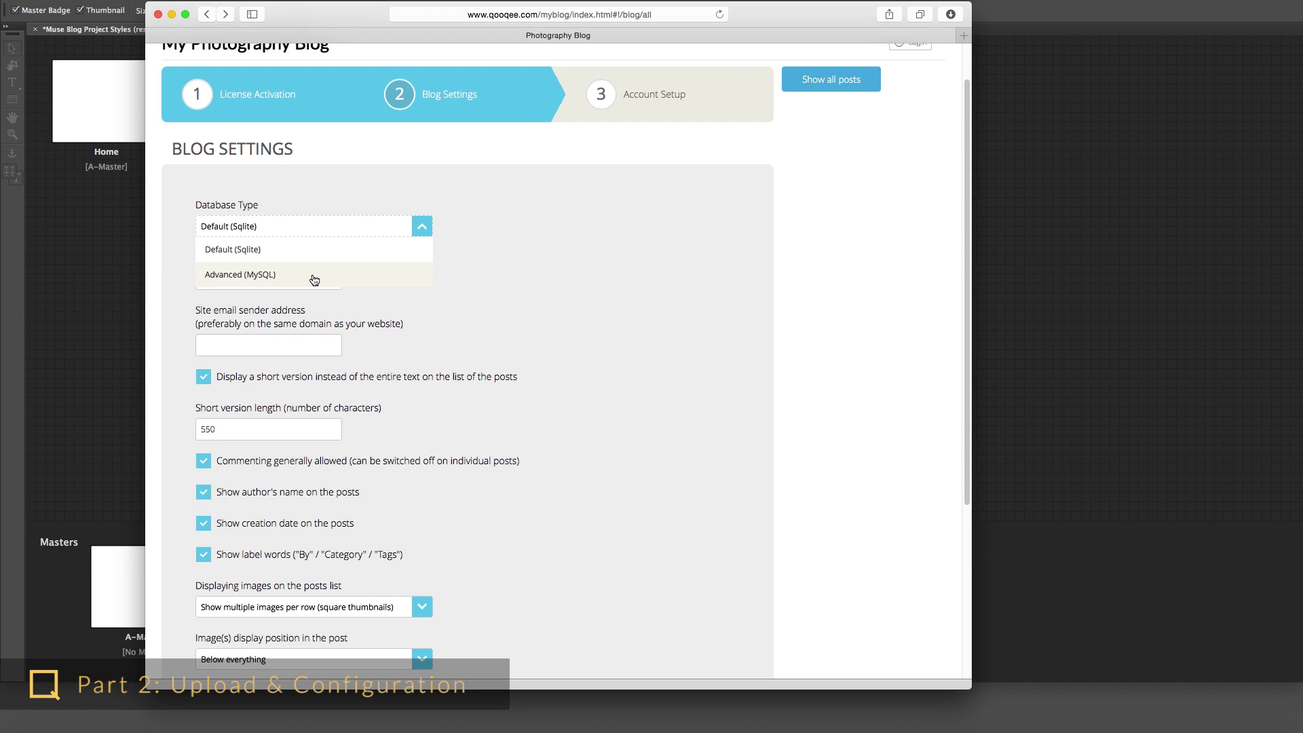
- Review Advanced (MySQL) fields and cPanel's MySQL Databases, then revert to Default (Sqlite)
{"action": "left_click", "coordinate": [314, 280]}
{"action": "scroll", "coordinate": [380, 287], "scroll_direction": "down", "scroll_amount": 1}
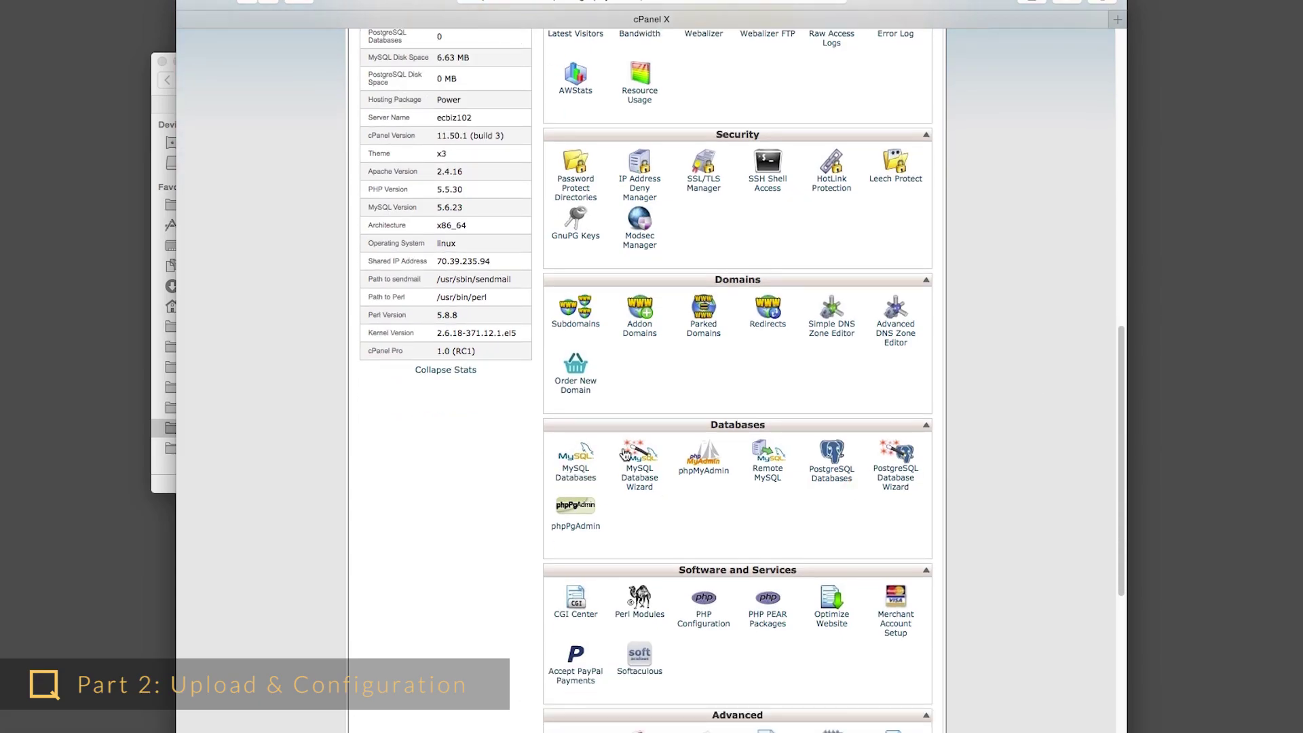
{"action": "left_click", "coordinate": [572, 476]}
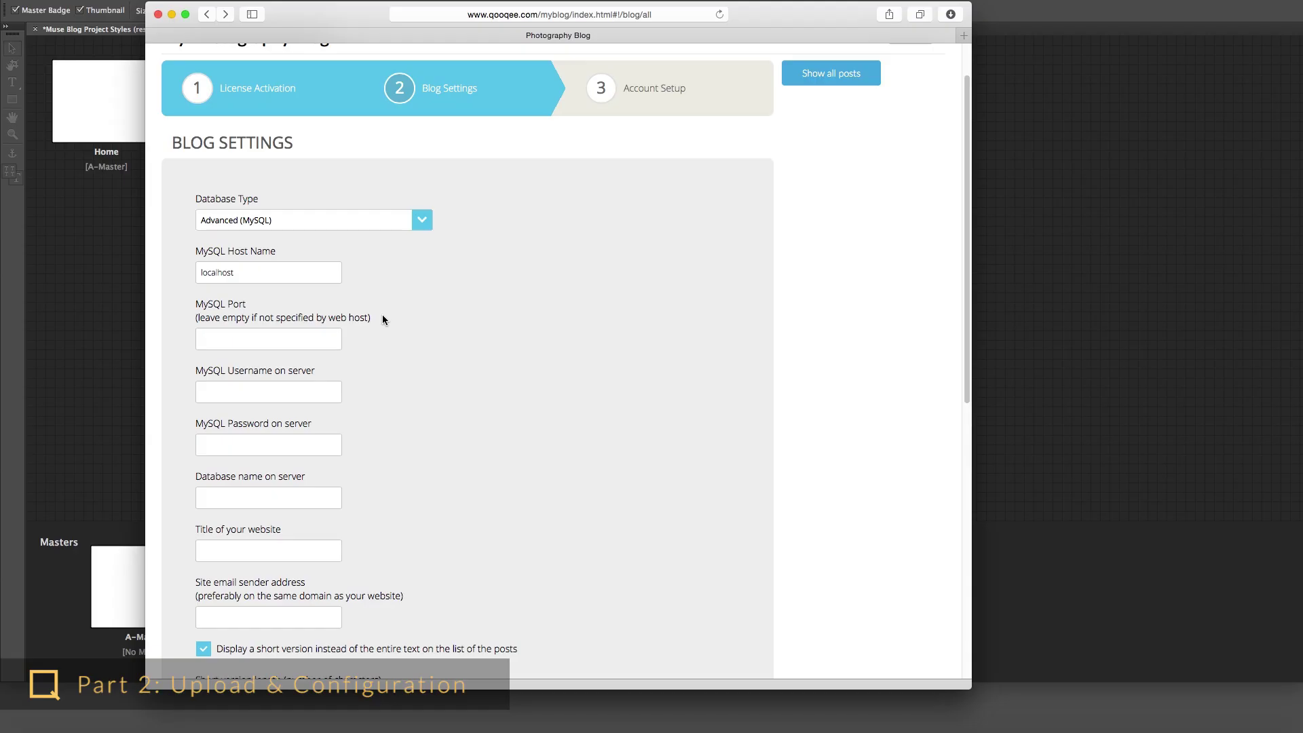
{"action": "scroll", "coordinate": [383, 320], "scroll_direction": "down", "scroll_amount": 1}
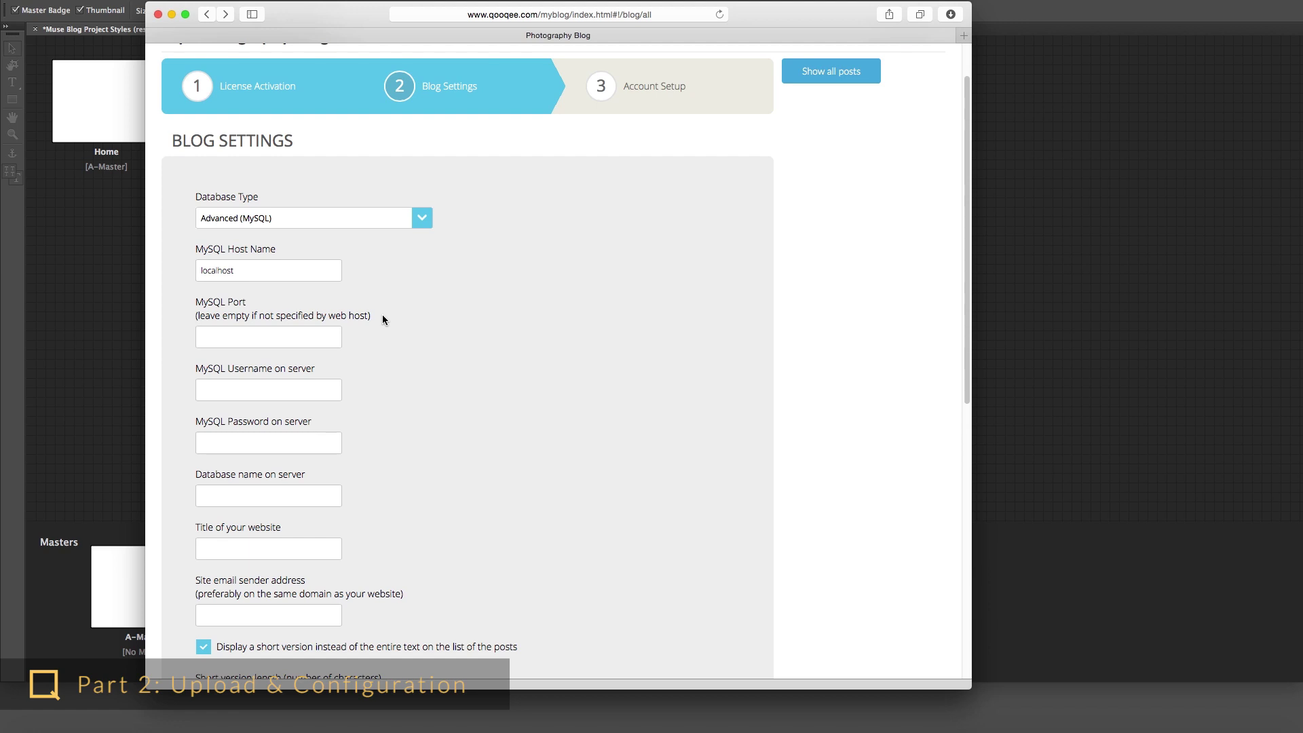
{"action": "left_click", "coordinate": [430, 225]}
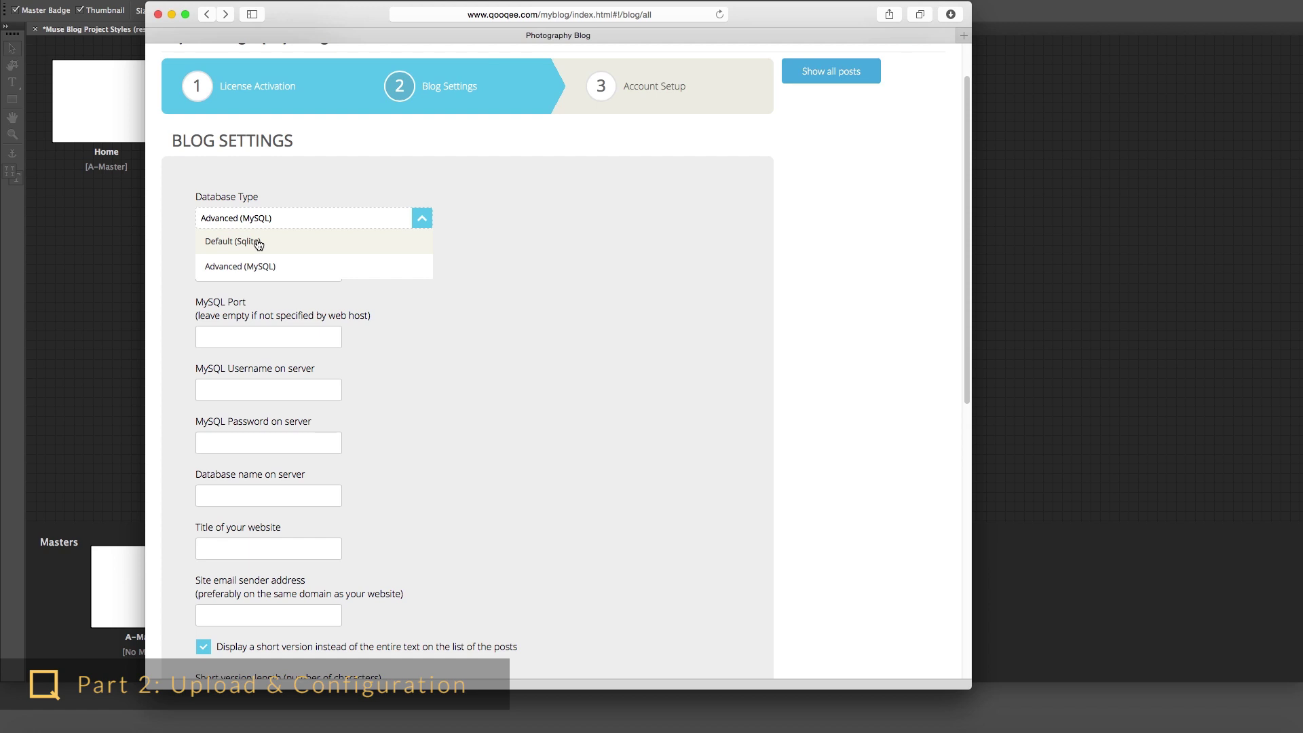
{"action": "left_click", "coordinate": [224, 242]}
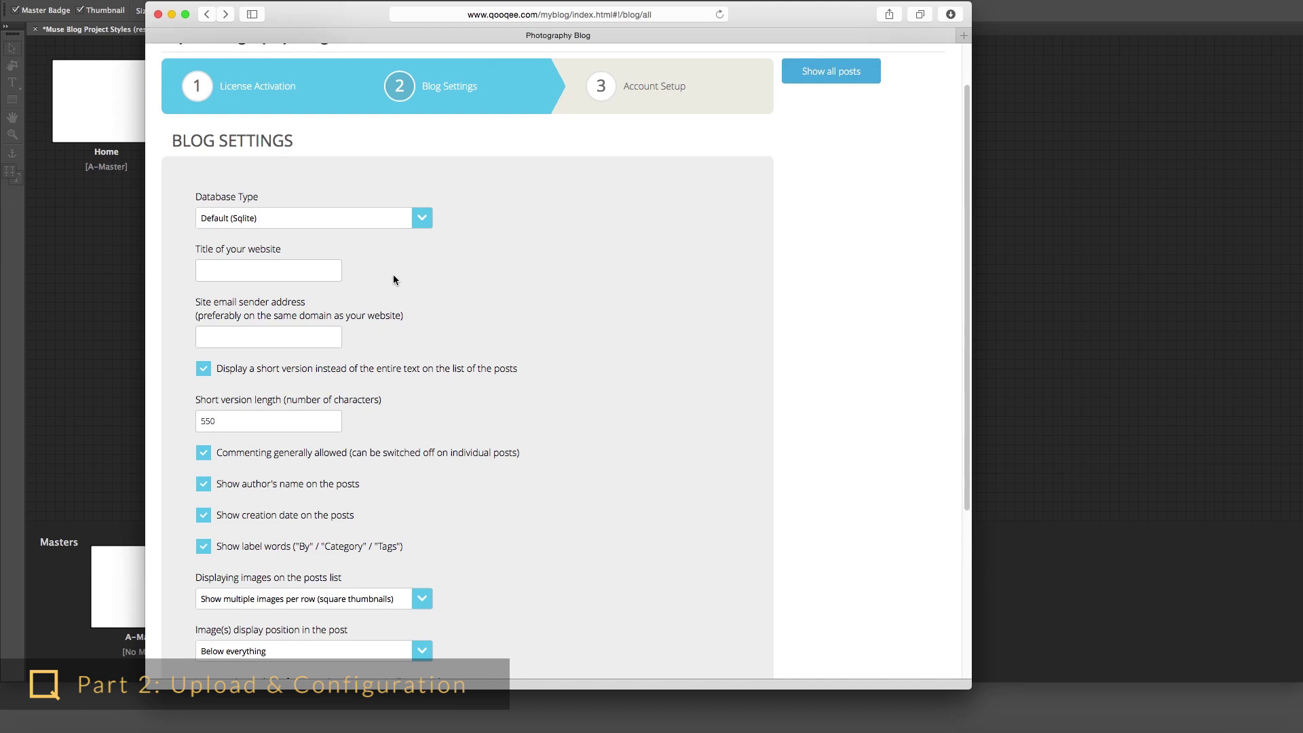
- Title the site 'My Photography Site', enter the sender e-mail, and toggle short versions off and on
{"action": "left_click", "coordinate": [271, 269]}
{"action": "type", "text": "My Photography Site"}
{"action": "left_click", "coordinate": [244, 337]}
{"action": "type", "text": "myemail@site.com"}
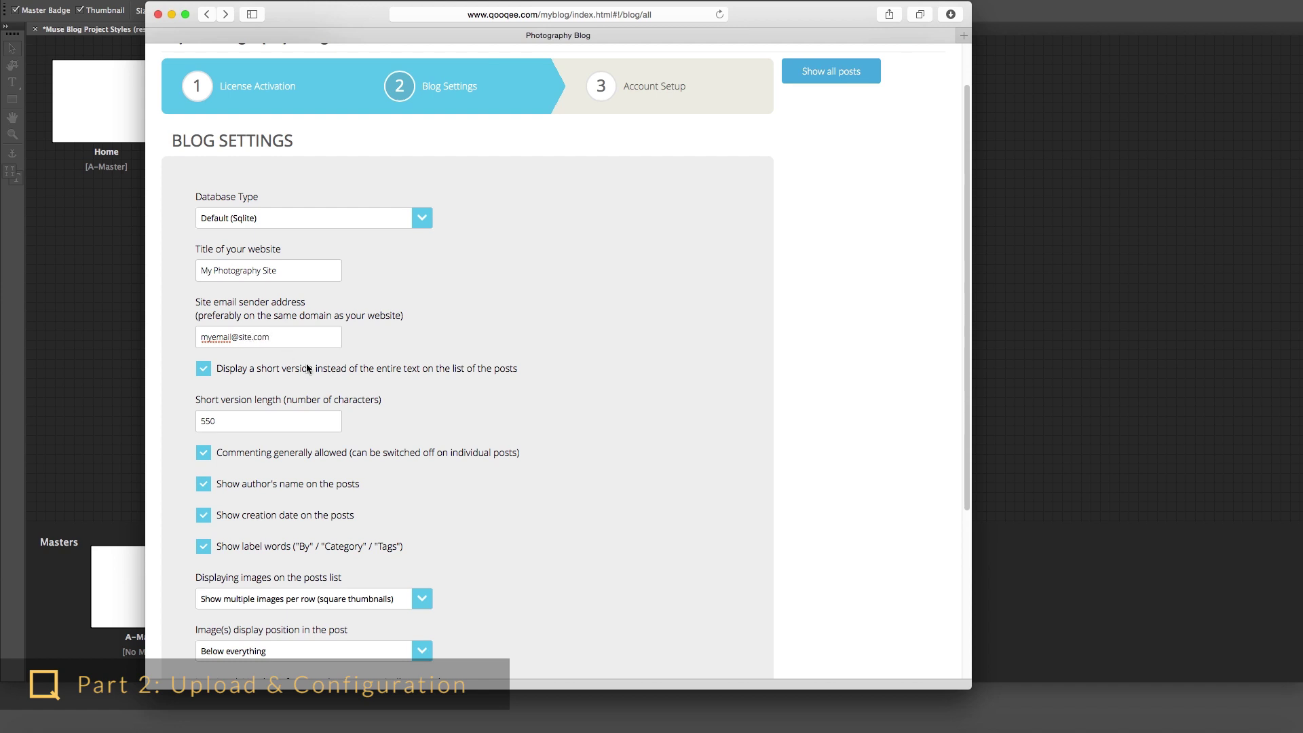
{"action": "left_click", "coordinate": [343, 368]}
{"action": "left_click", "coordinate": [343, 369]}
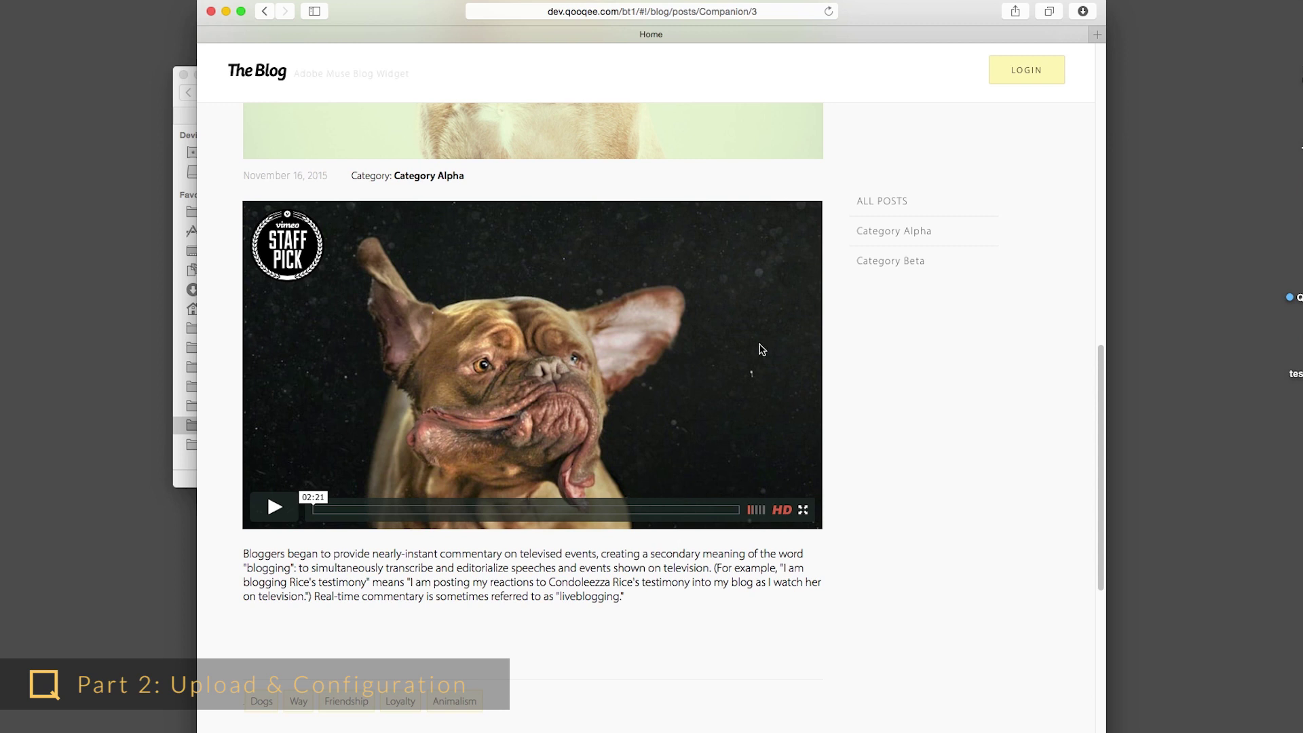
- Uncheck 'People may comment on this post', save the post, and dismiss the confirmation
{"action": "left_click", "coordinate": [264, 11]}
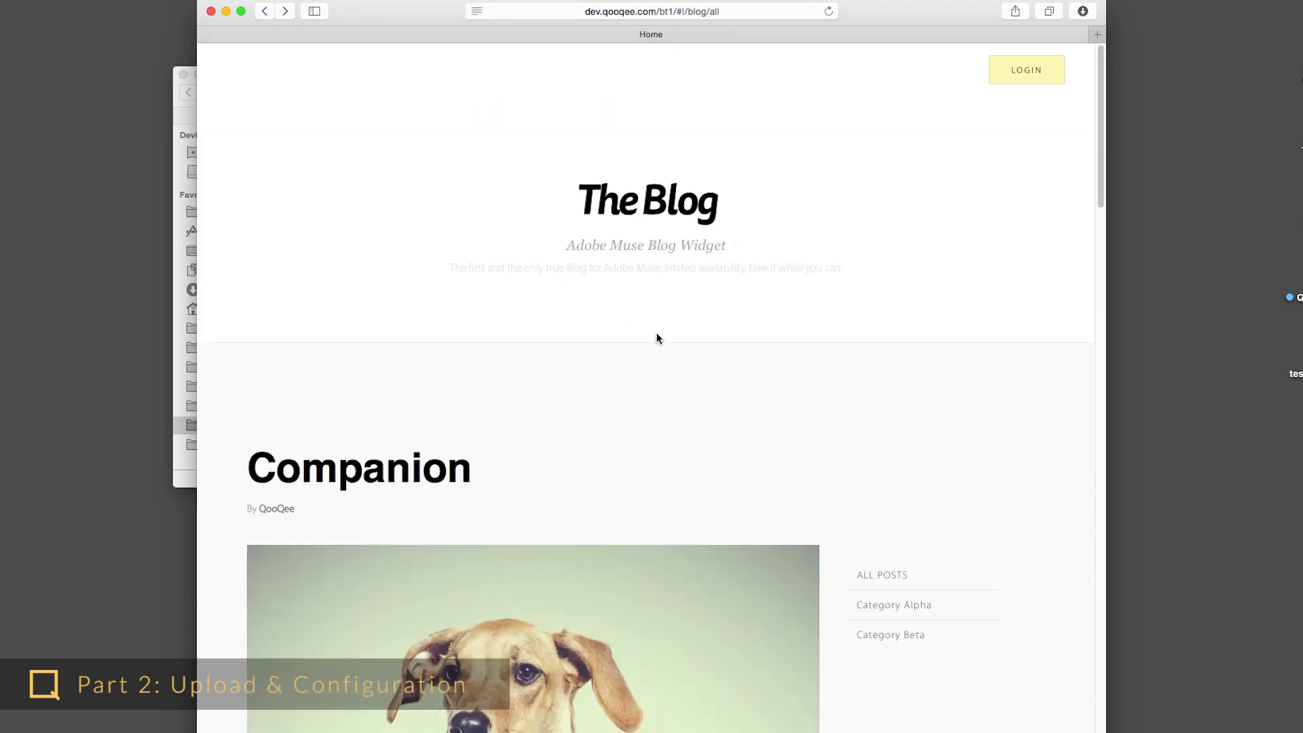
{"action": "scroll", "coordinate": [655, 332], "scroll_direction": "down", "scroll_amount": 10}
{"action": "scroll", "coordinate": [614, 424], "scroll_direction": "down", "scroll_amount": 3}
{"action": "scroll", "coordinate": [623, 416], "scroll_direction": "up", "scroll_amount": 3}
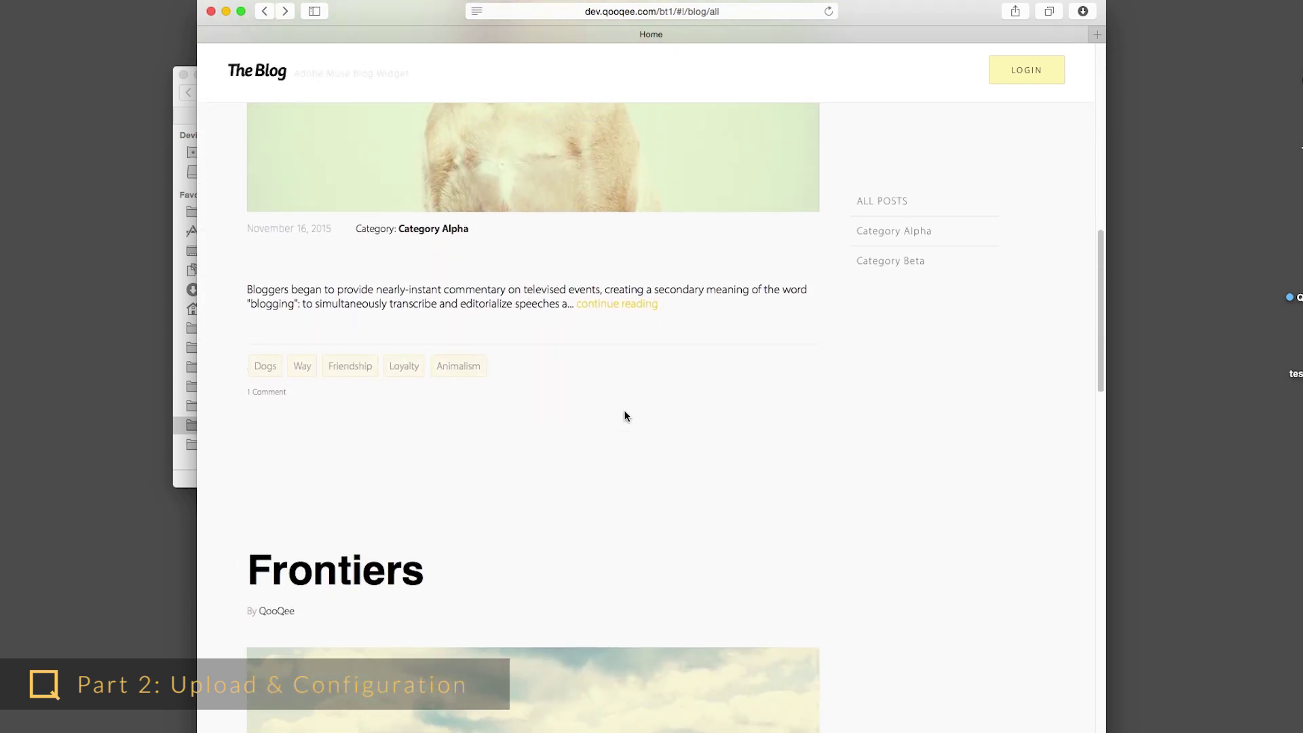
{"action": "scroll", "coordinate": [644, 414], "scroll_direction": "up", "scroll_amount": 1}
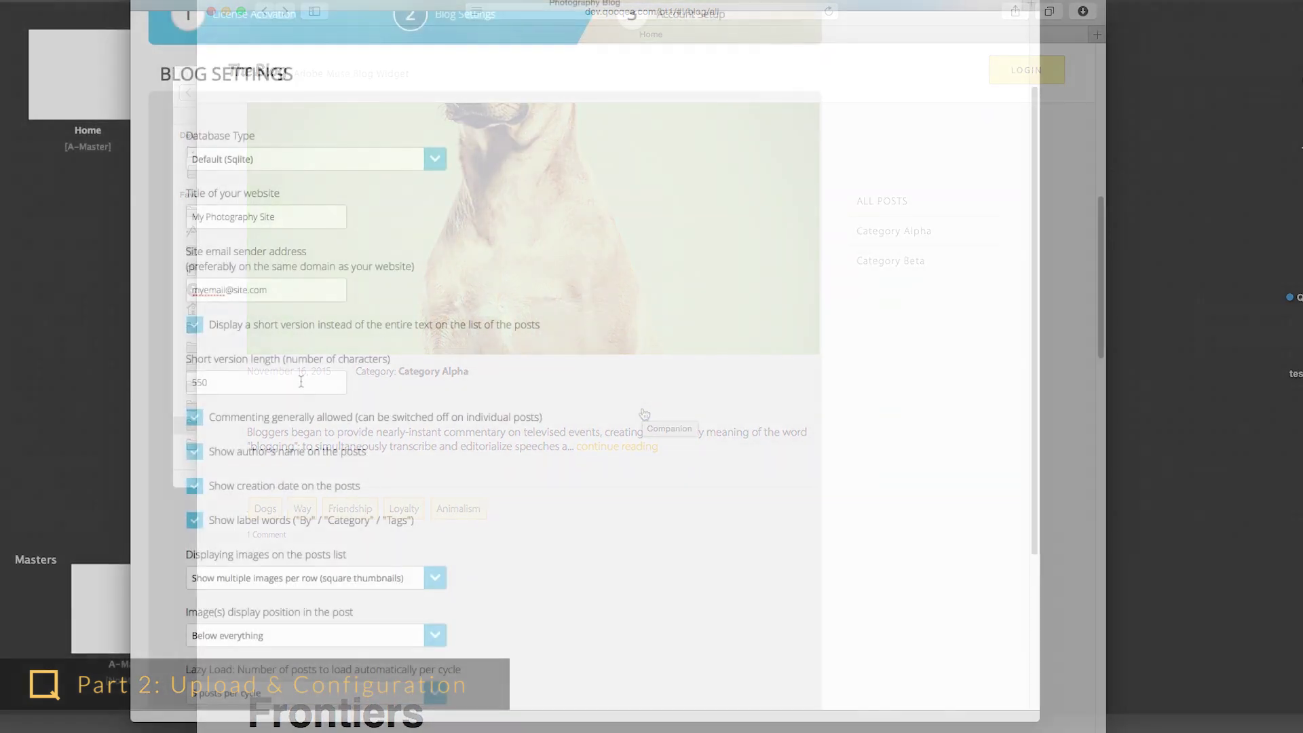
{"action": "scroll", "coordinate": [419, 405], "scroll_direction": "down", "scroll_amount": 3}
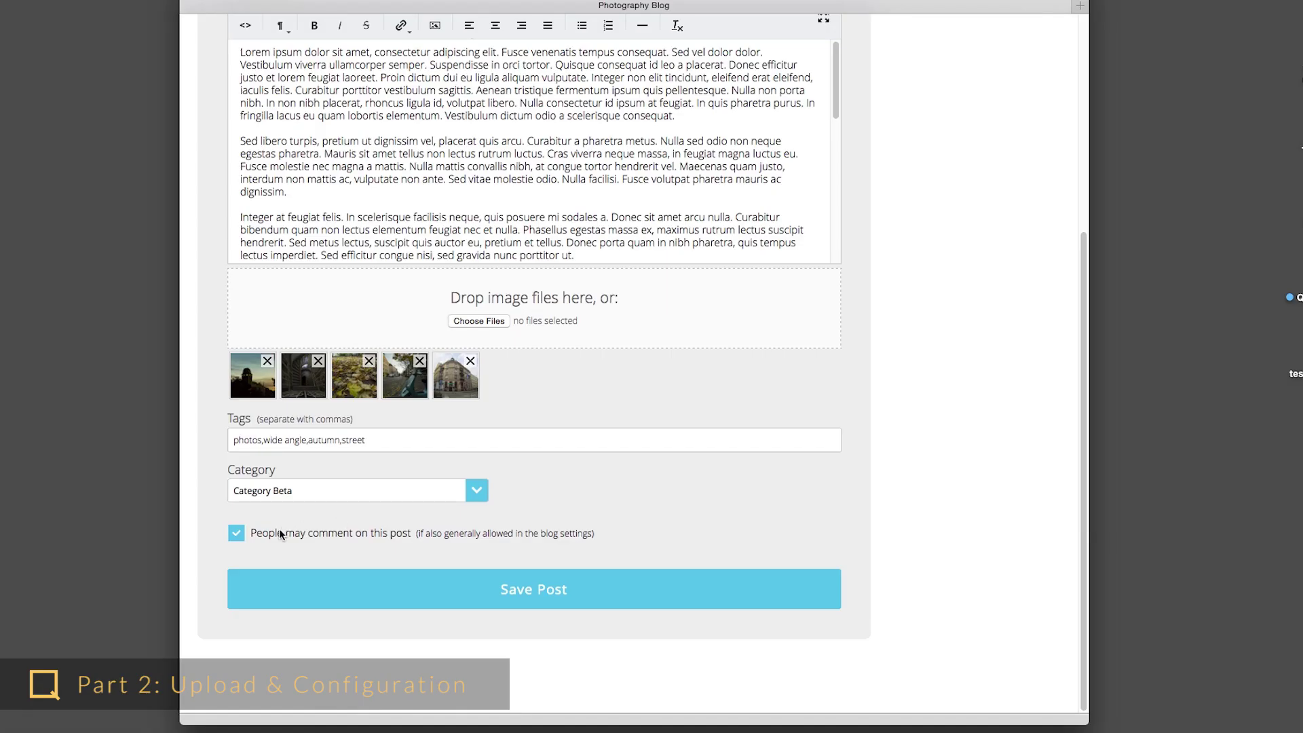
{"action": "left_click", "coordinate": [275, 534]}
{"action": "left_click", "coordinate": [370, 587]}
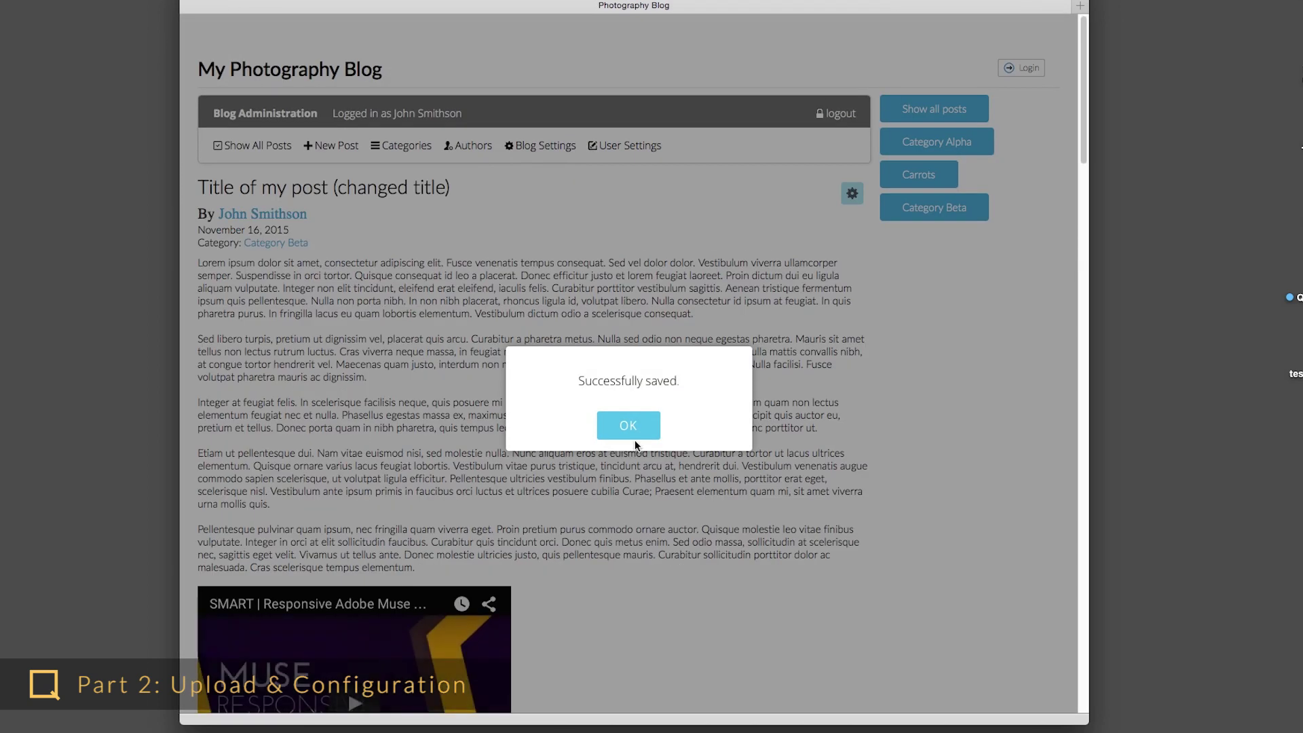
{"action": "left_click", "coordinate": [635, 438]}
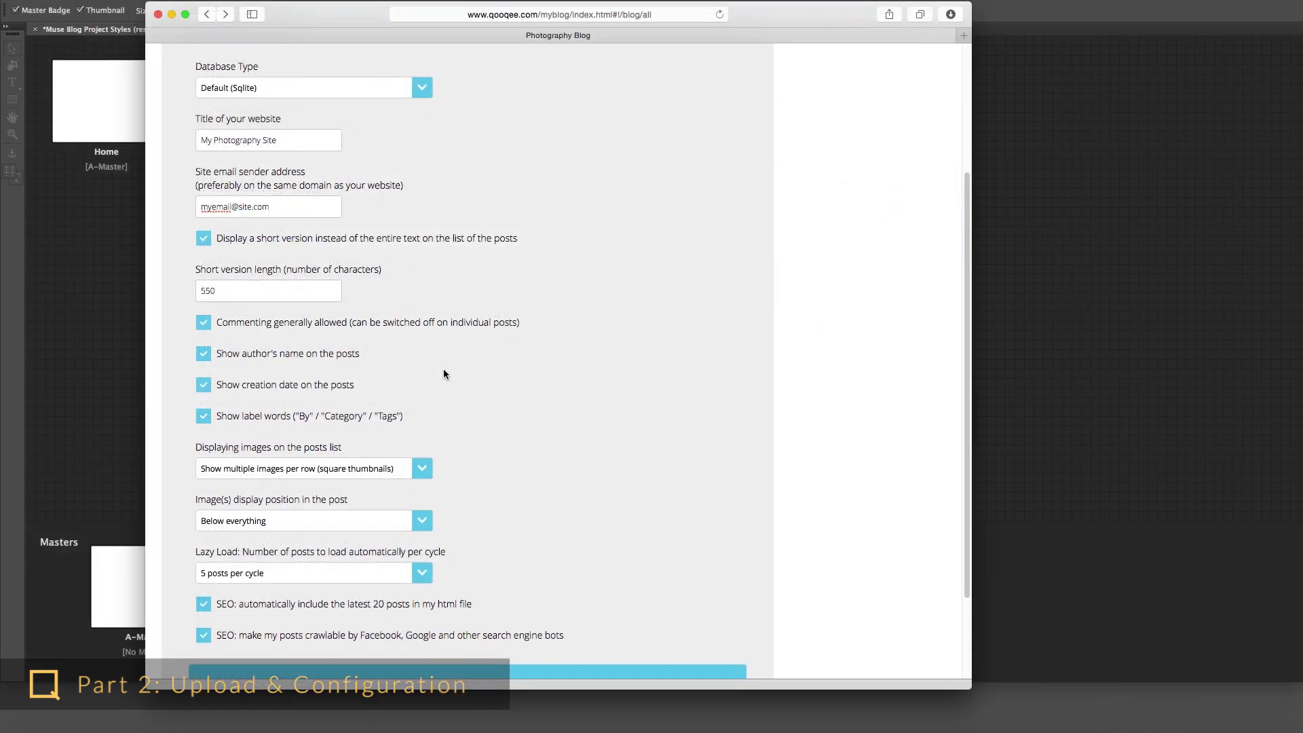
{"action": "scroll", "coordinate": [444, 374], "scroll_direction": "down", "scroll_amount": 2}
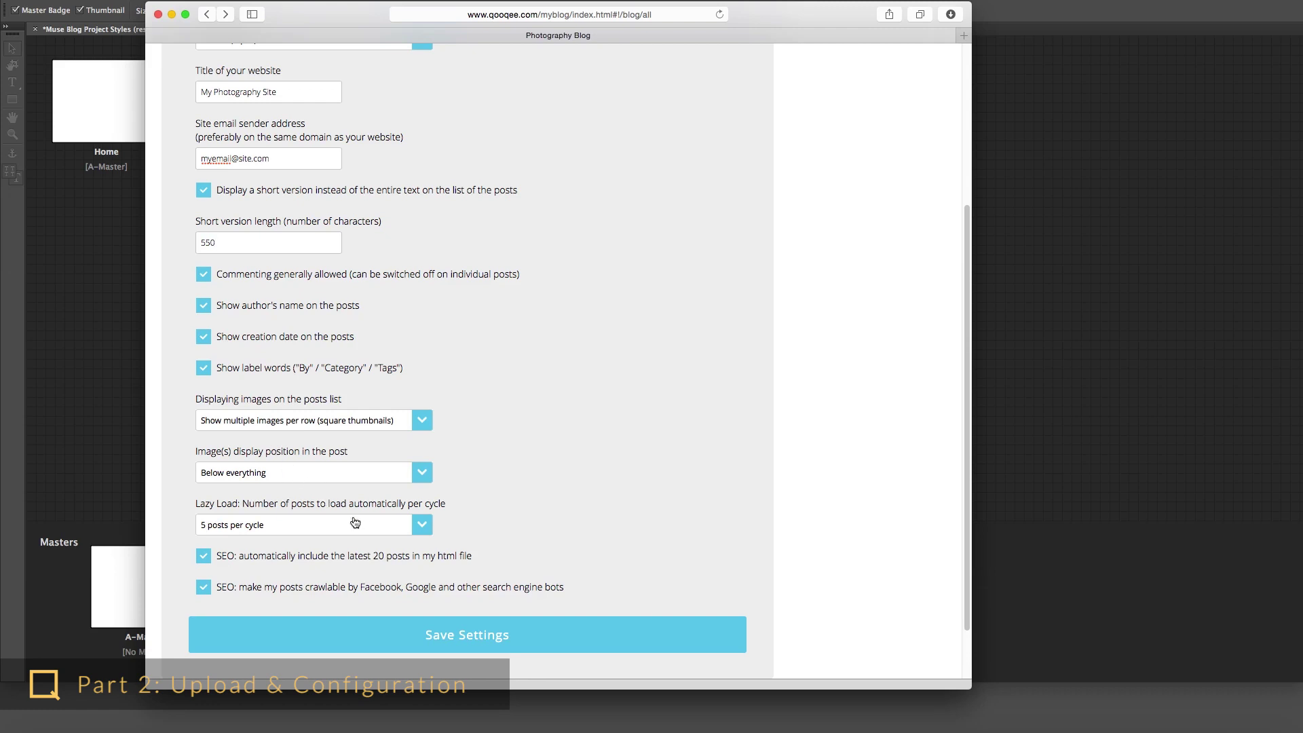
{"action": "scroll", "coordinate": [576, 479], "scroll_direction": "down", "scroll_amount": 2}
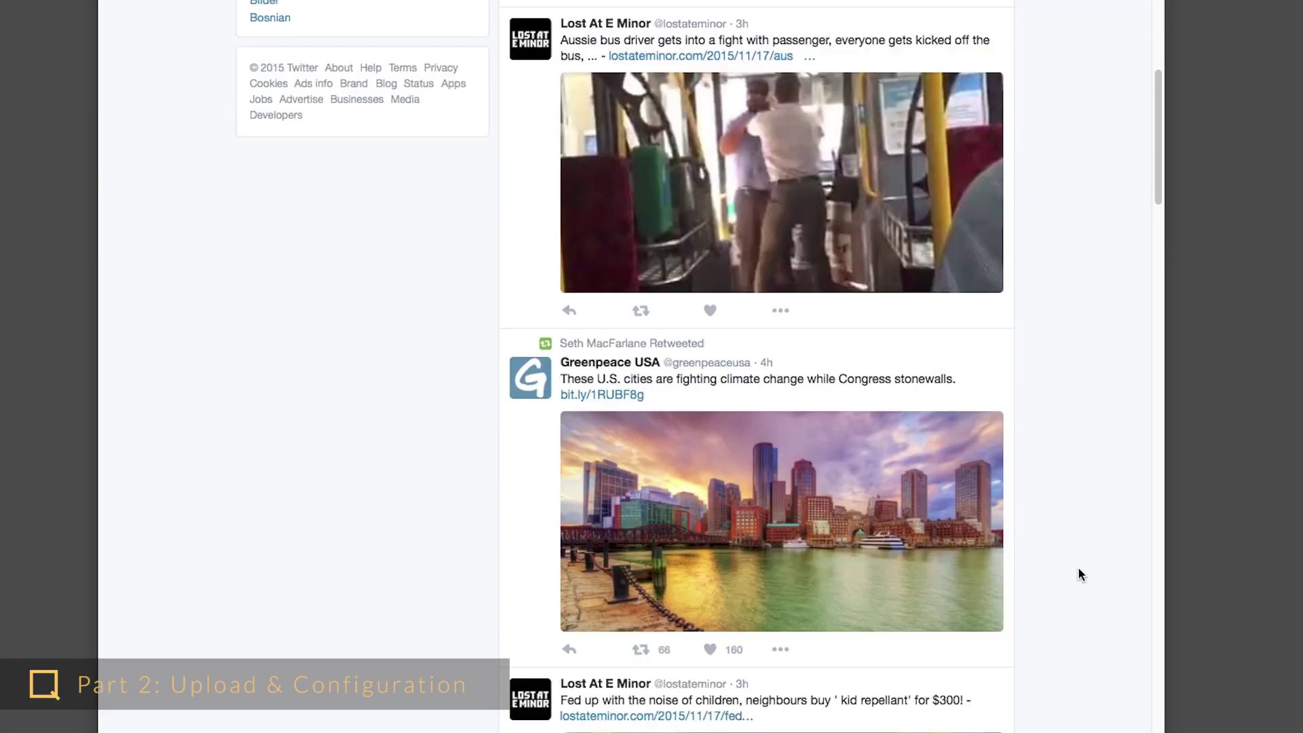
{"action": "scroll", "coordinate": [1077, 573], "scroll_direction": "down", "scroll_amount": 10}
{"action": "scroll", "coordinate": [1078, 570], "scroll_direction": "down", "scroll_amount": 20}
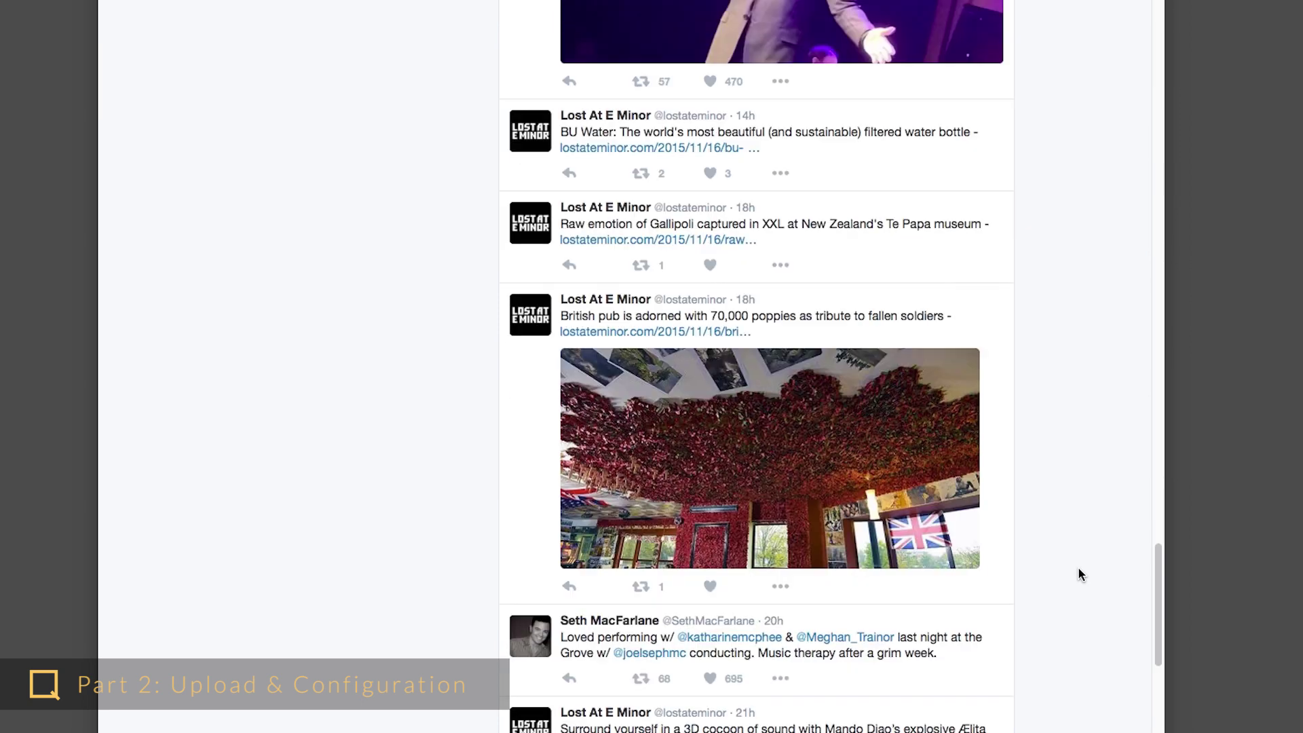
{"action": "scroll", "coordinate": [1079, 571], "scroll_direction": "down", "scroll_amount": 20}
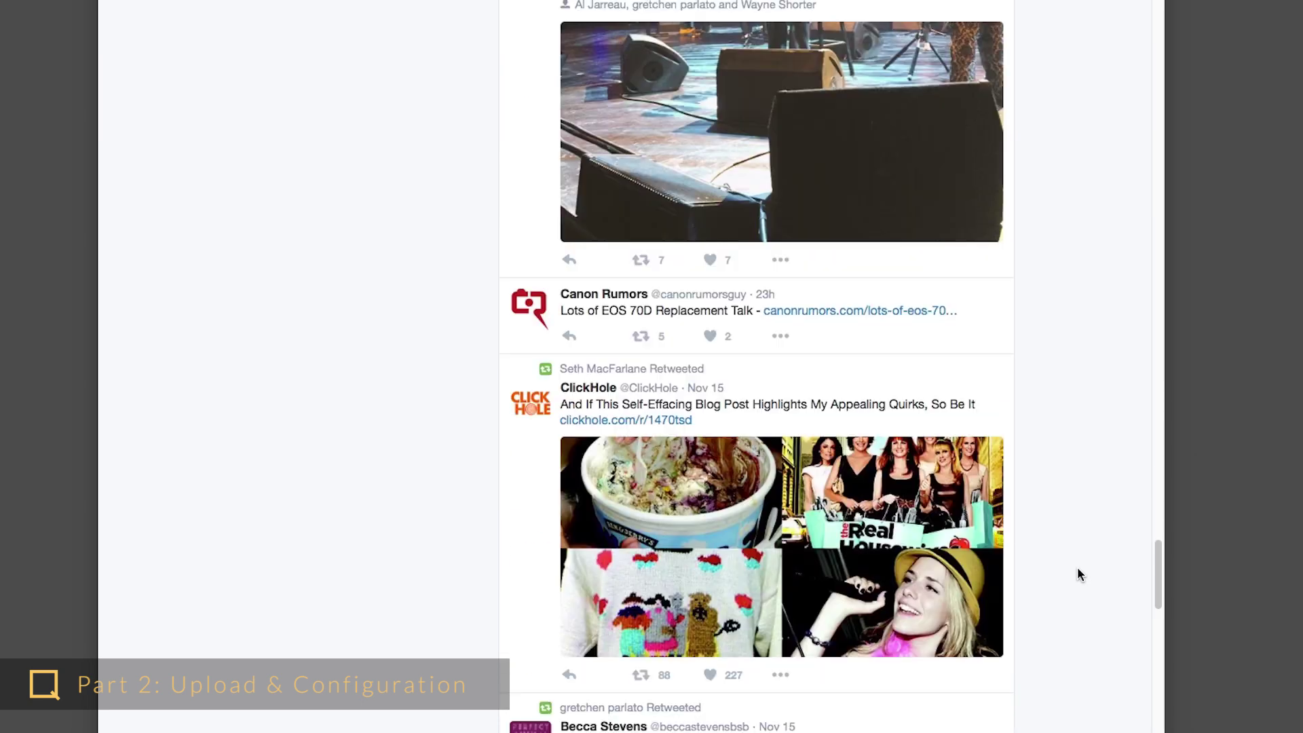
{"action": "scroll", "coordinate": [1080, 575], "scroll_direction": "down", "scroll_amount": 20}
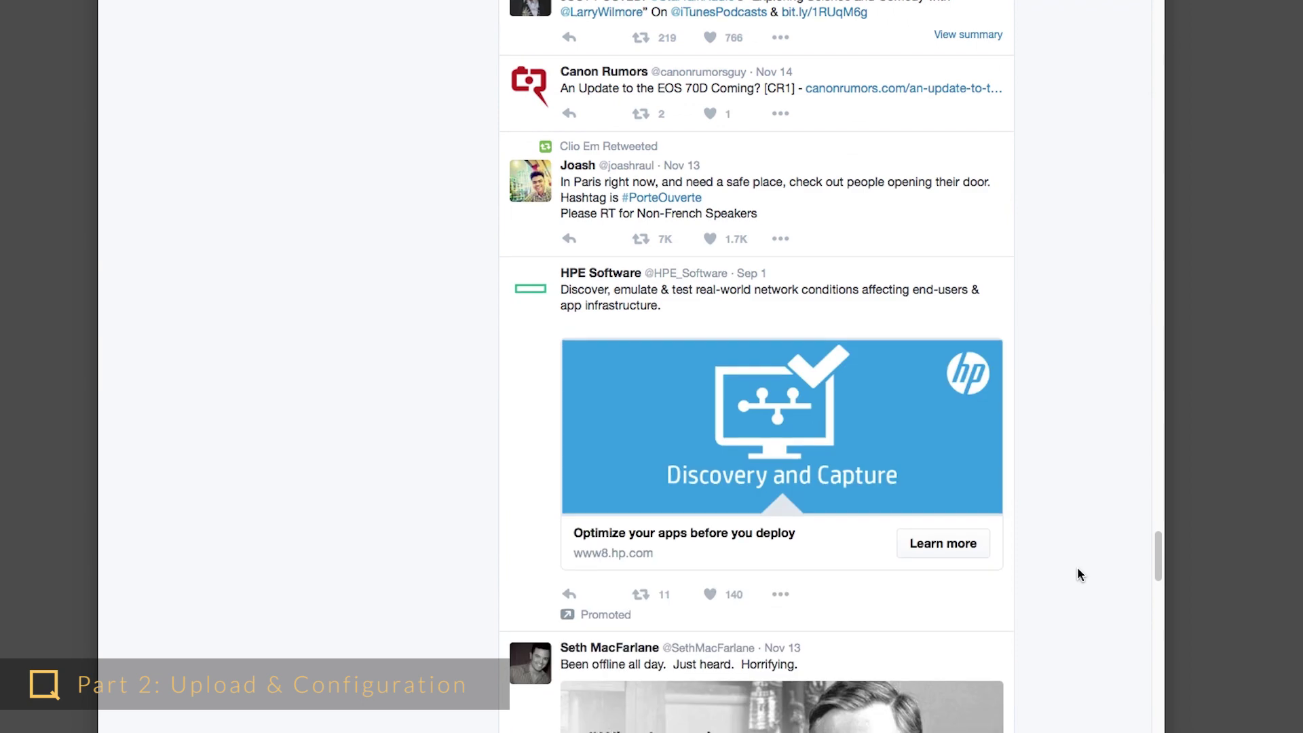
{"action": "scroll", "coordinate": [1080, 575], "scroll_direction": "down", "scroll_amount": 20}
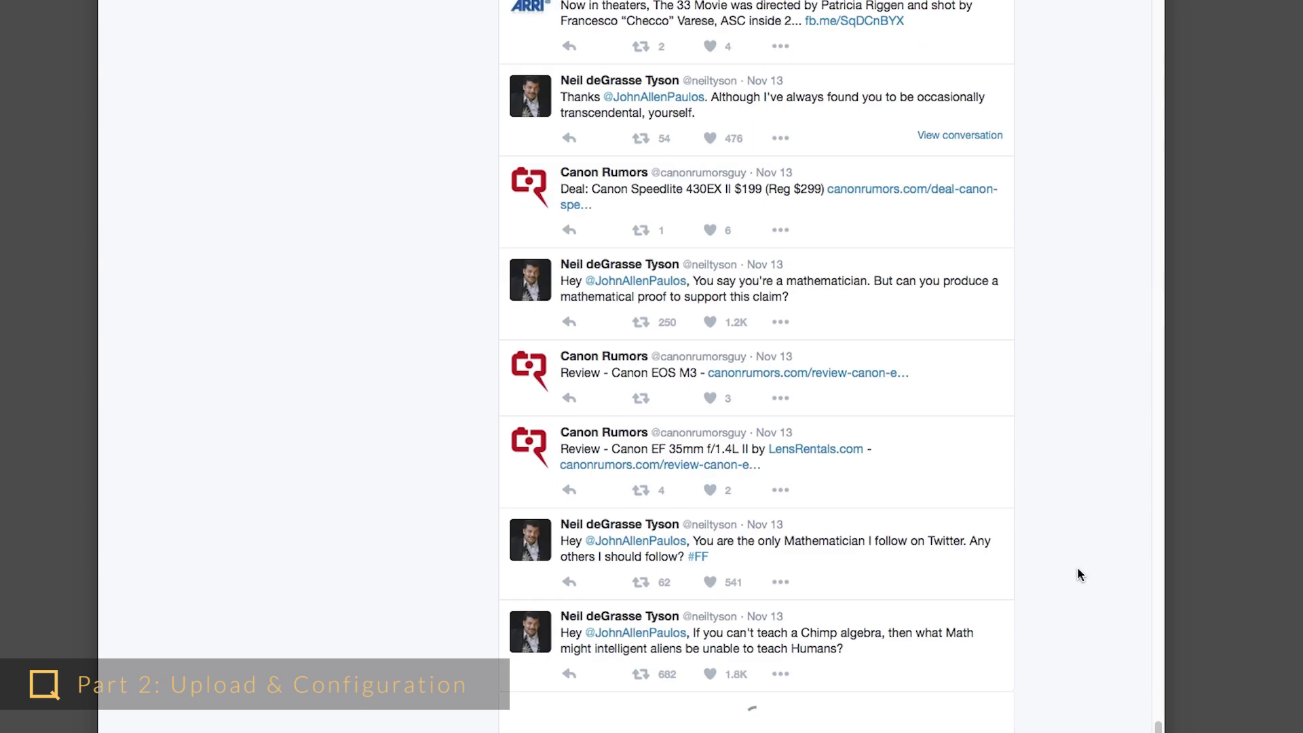
{"action": "scroll", "coordinate": [1080, 574], "scroll_direction": "down", "scroll_amount": 20}
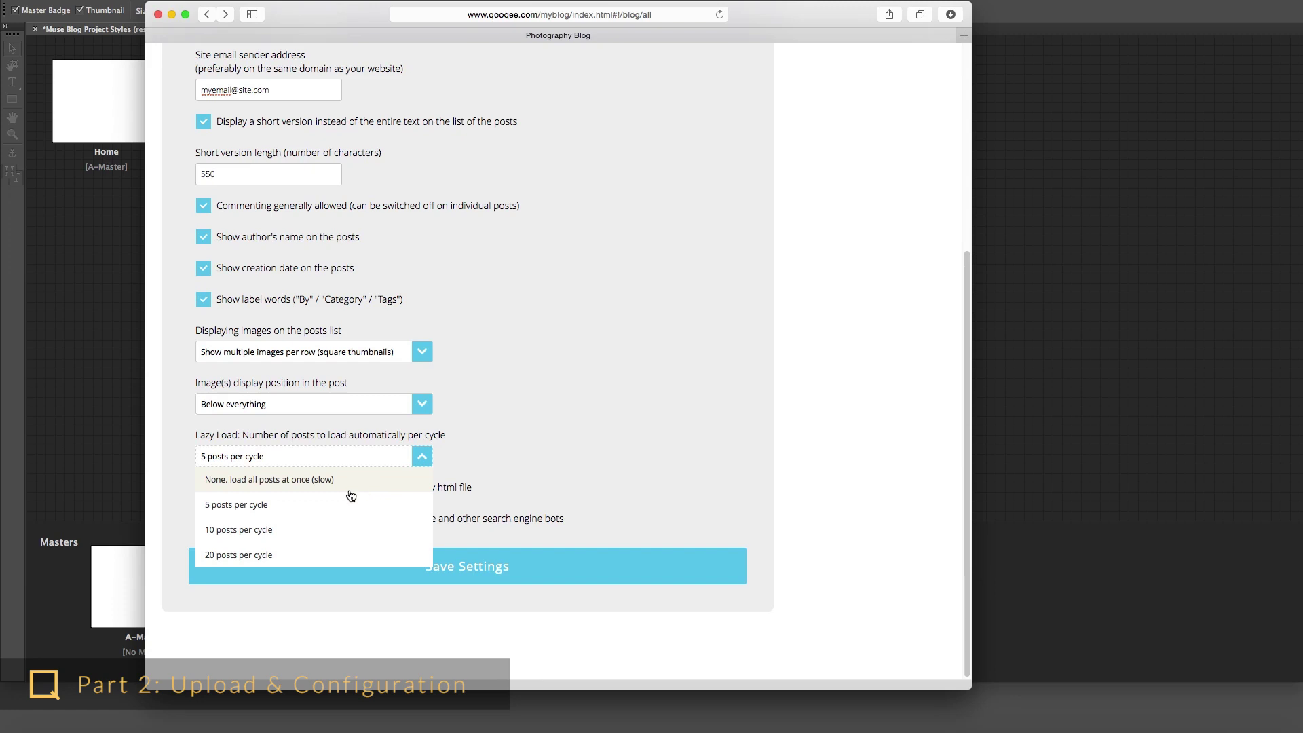
{"action": "left_click", "coordinate": [312, 510]}
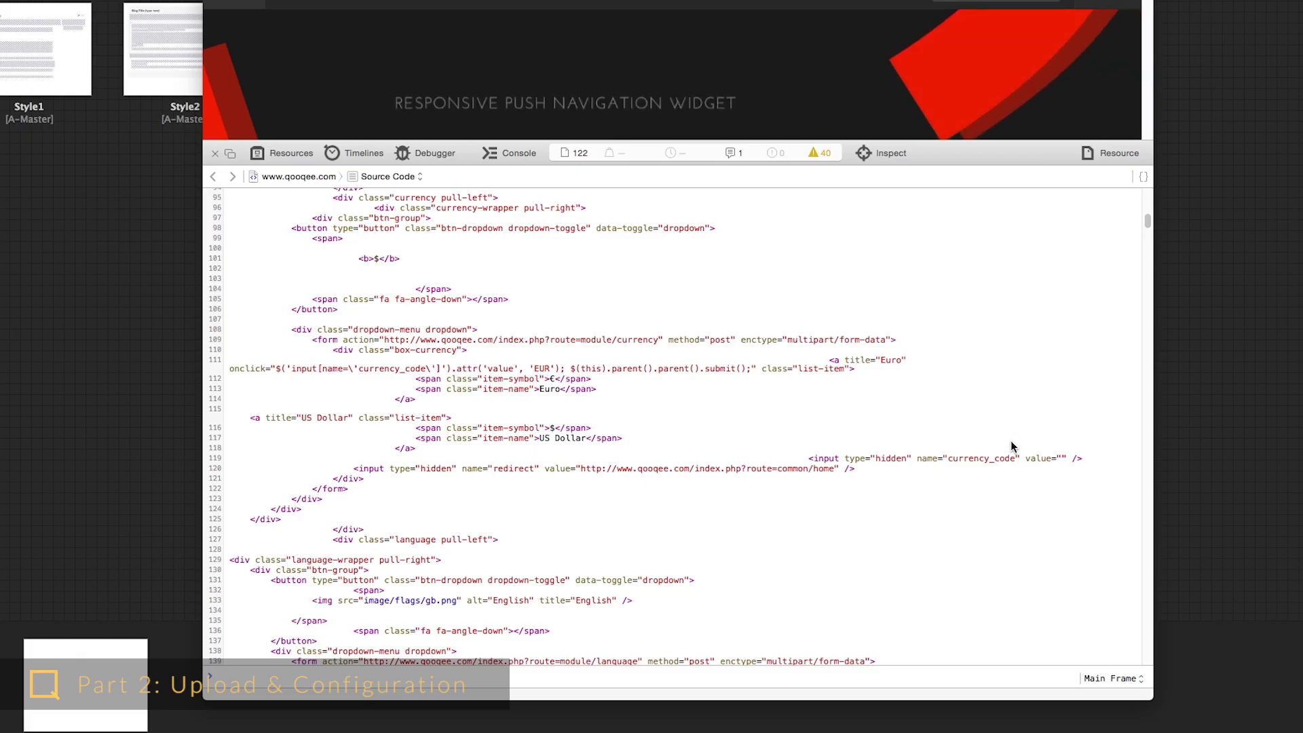
- Scroll the Elements panel to inspect the h1 post_page_title and post div markup
{"action": "scroll", "coordinate": [964, 451], "scroll_direction": "down", "scroll_amount": 5}
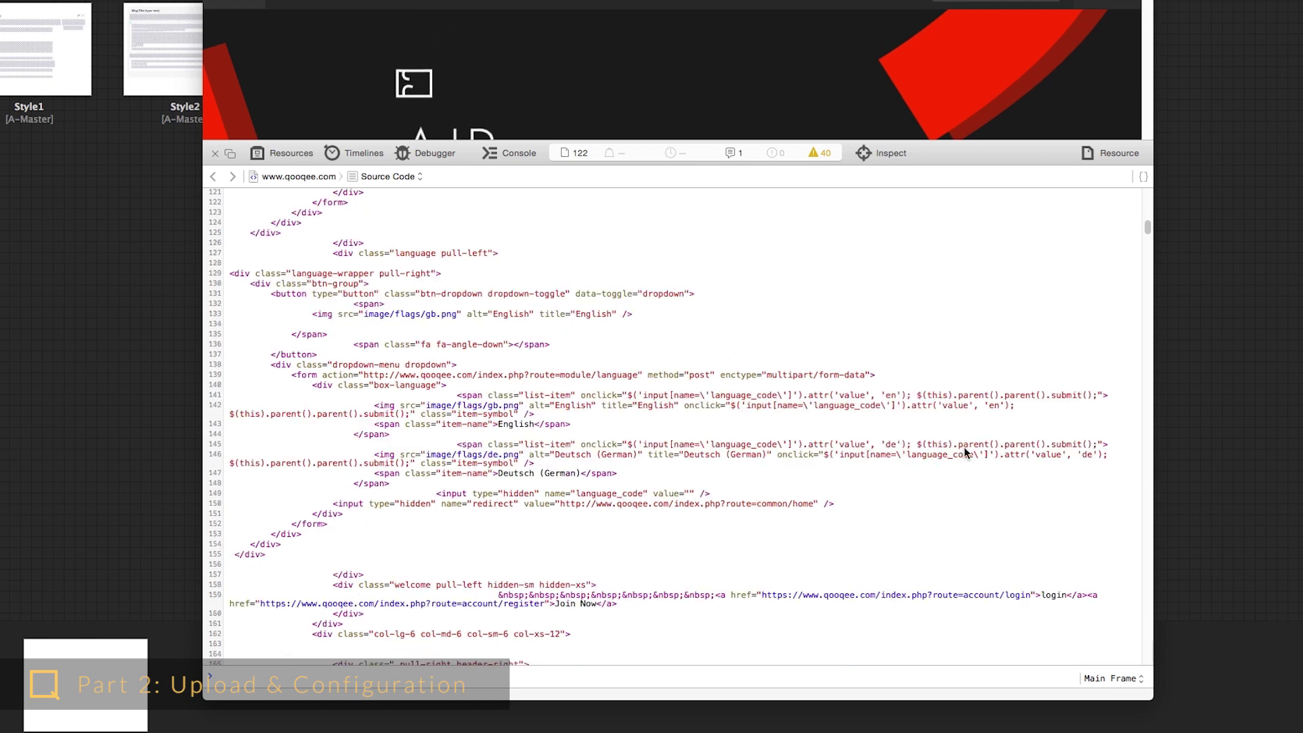
{"action": "scroll", "coordinate": [965, 452], "scroll_direction": "down", "scroll_amount": 15}
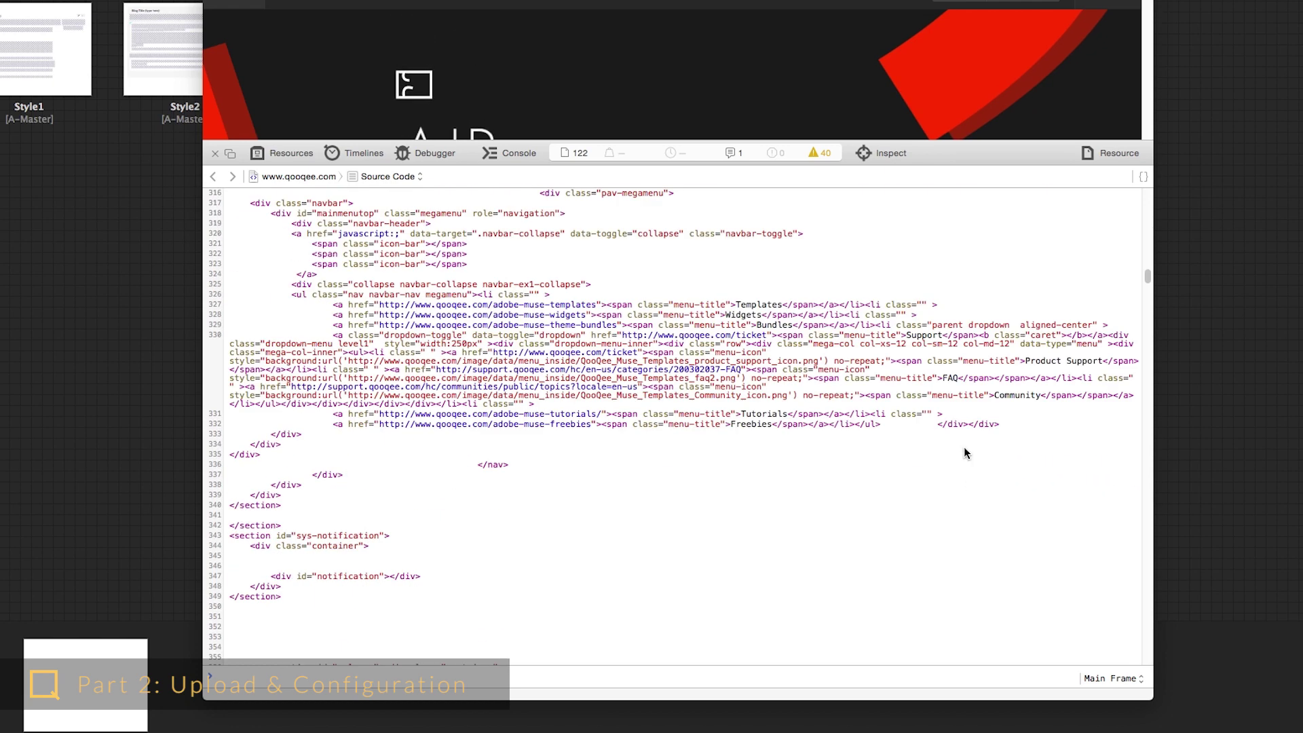
{"action": "scroll", "coordinate": [963, 446], "scroll_direction": "down", "scroll_amount": 10}
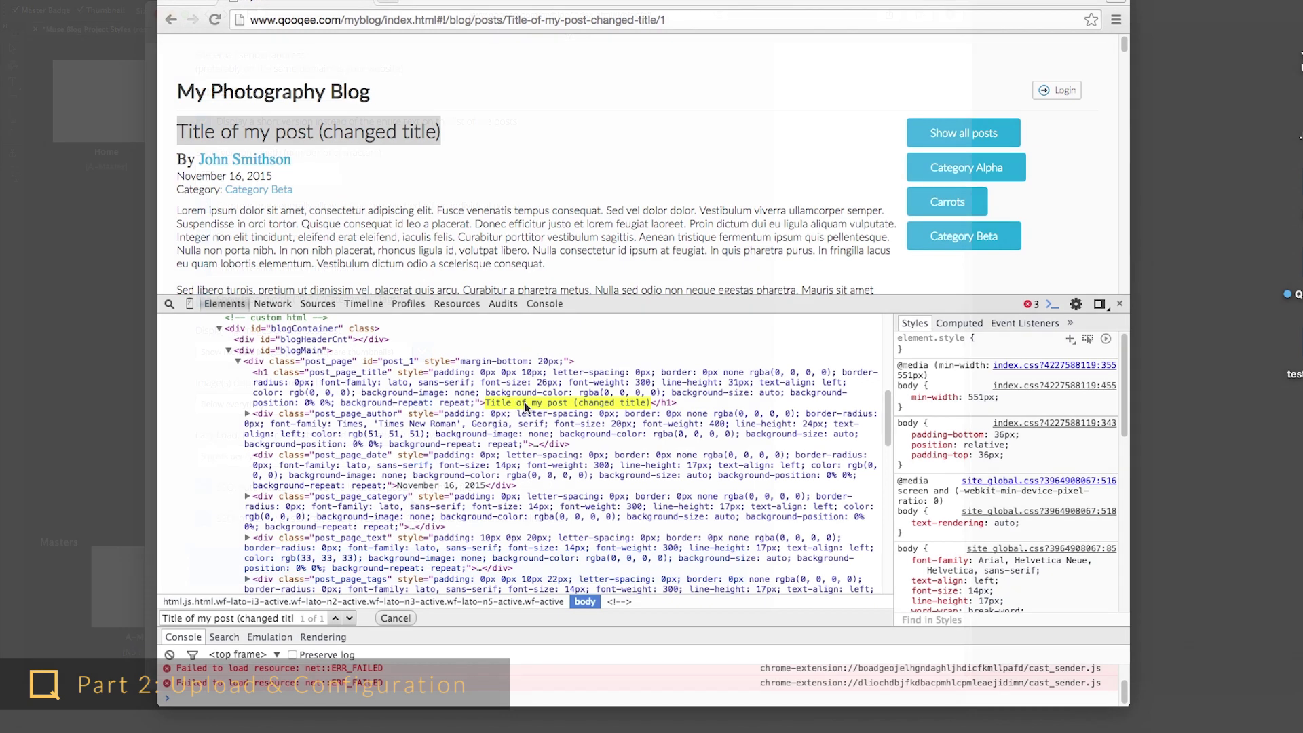
{"action": "scroll", "coordinate": [558, 447], "scroll_direction": "down", "scroll_amount": 3}
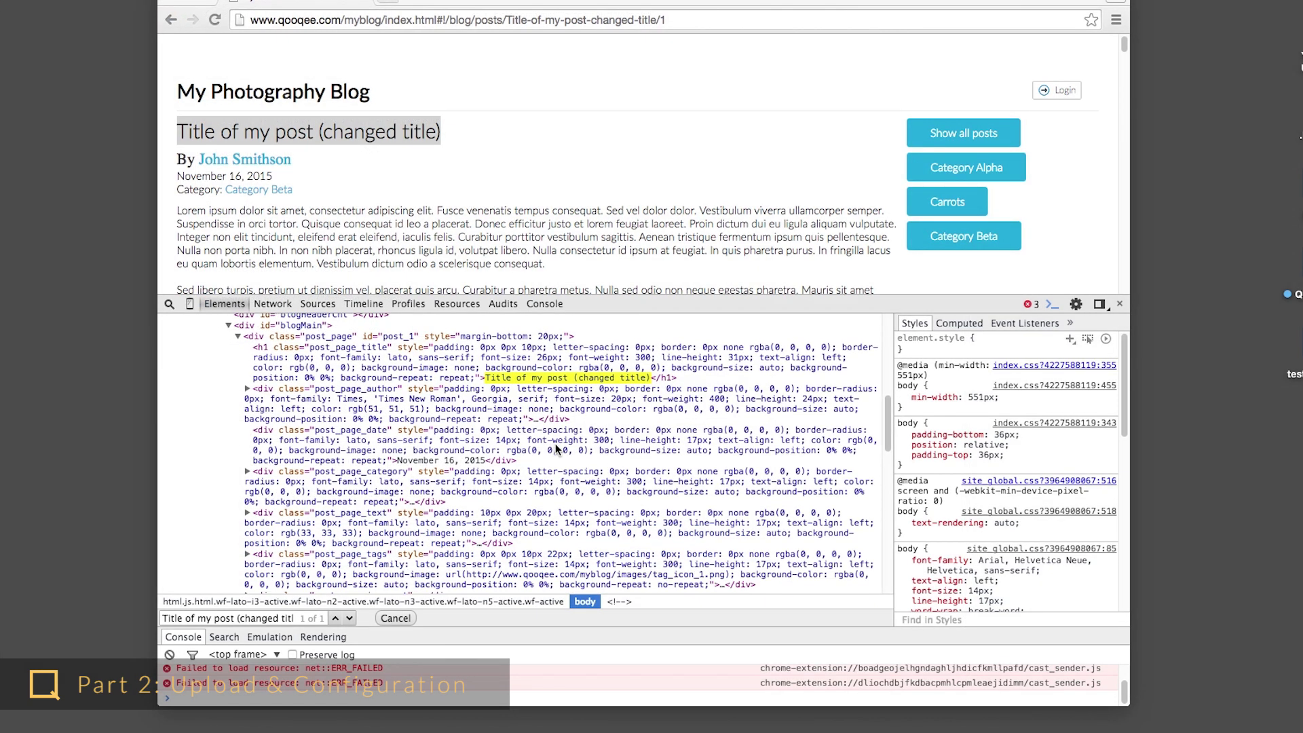
{"action": "scroll", "coordinate": [557, 447], "scroll_direction": "down", "scroll_amount": 10}
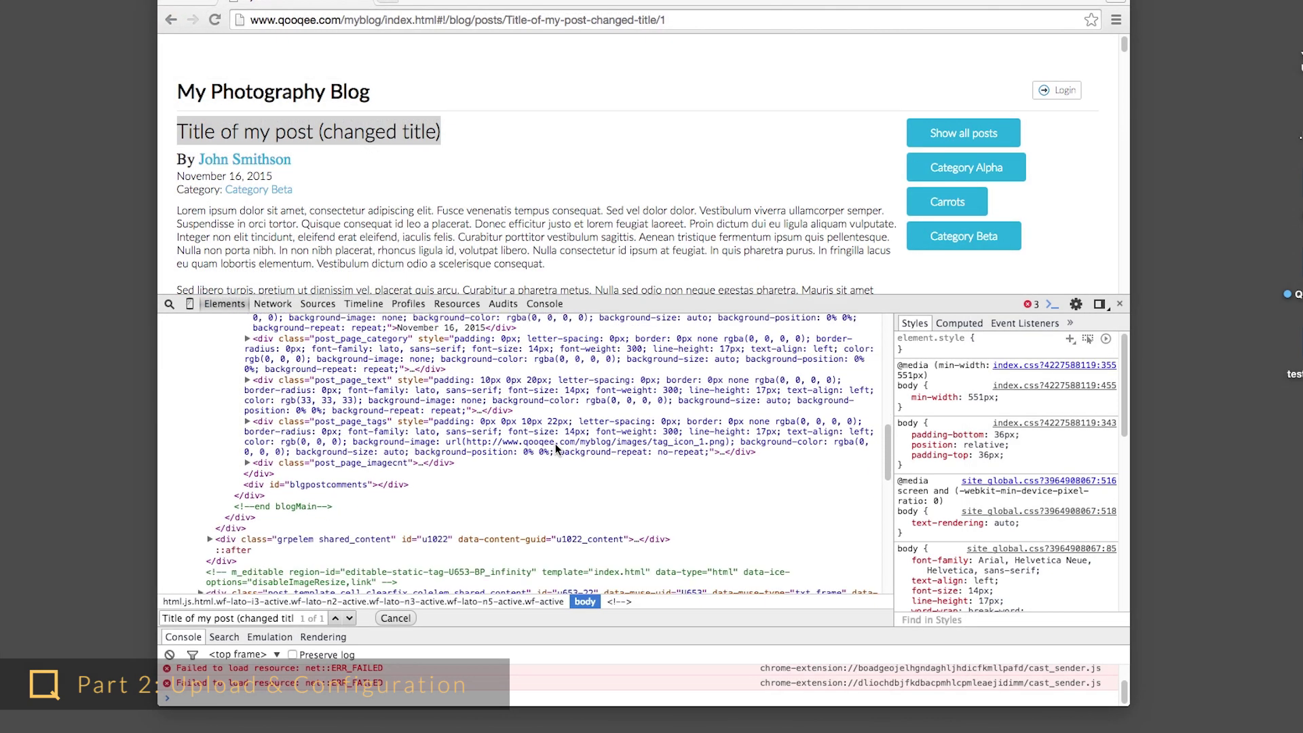
{"action": "scroll", "coordinate": [556, 448], "scroll_direction": "up", "scroll_amount": 15}
{"action": "scroll", "coordinate": [559, 448], "scroll_direction": "down", "scroll_amount": 5}
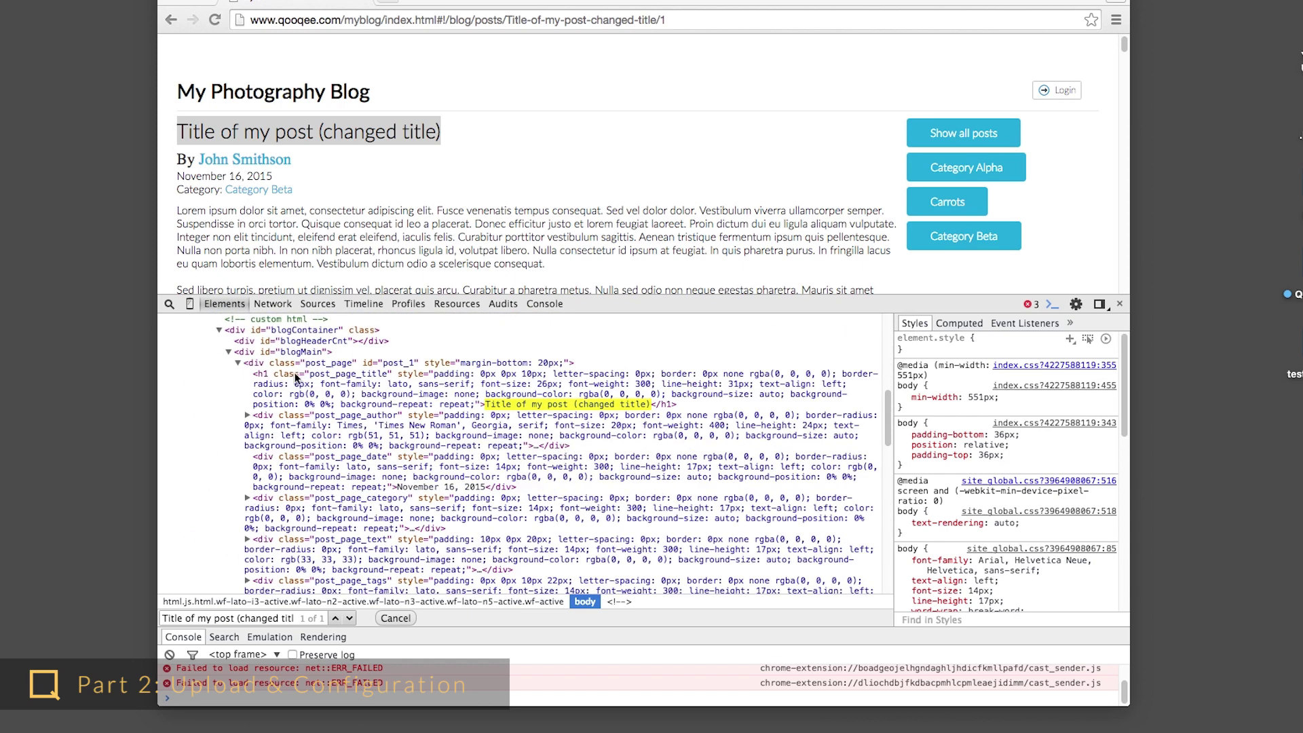
{"action": "scroll", "coordinate": [314, 392], "scroll_direction": "down", "scroll_amount": 1}
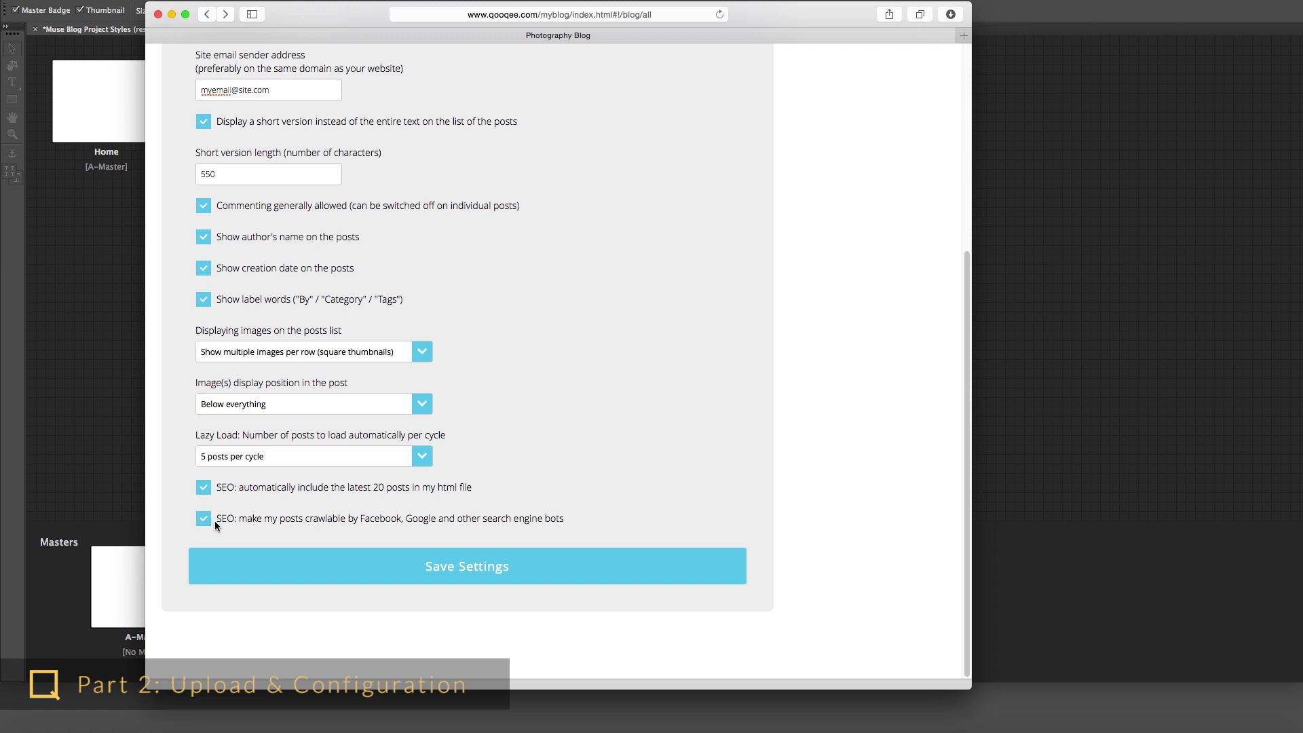
- Save the blog settings, enter the author e-mail and password, and create the admin account
{"action": "left_click", "coordinate": [470, 567]}
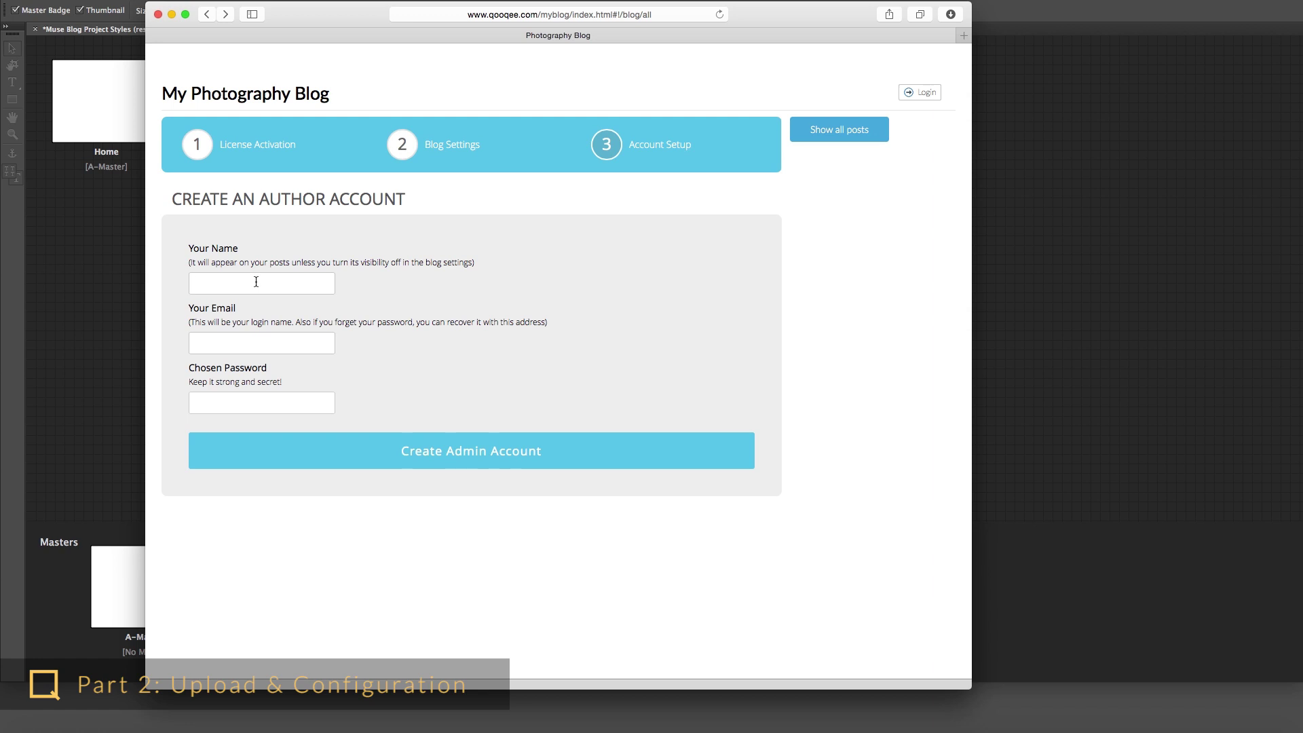
{"action": "type", "text": "mith"}
{"action": "type", "text": "myemail@"}
{"action": "type", "text": "mysite.com"}
{"action": "key", "text": "Tab"}
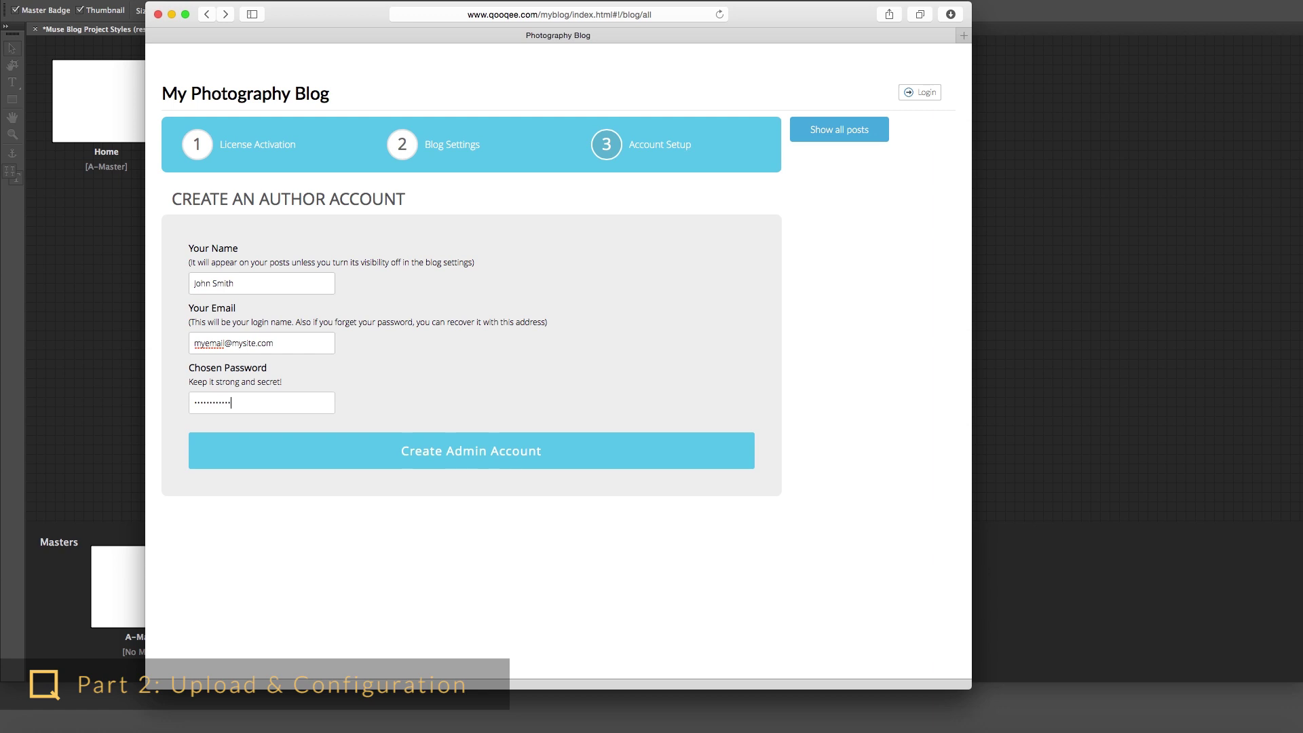
{"action": "left_click", "coordinate": [445, 450]}
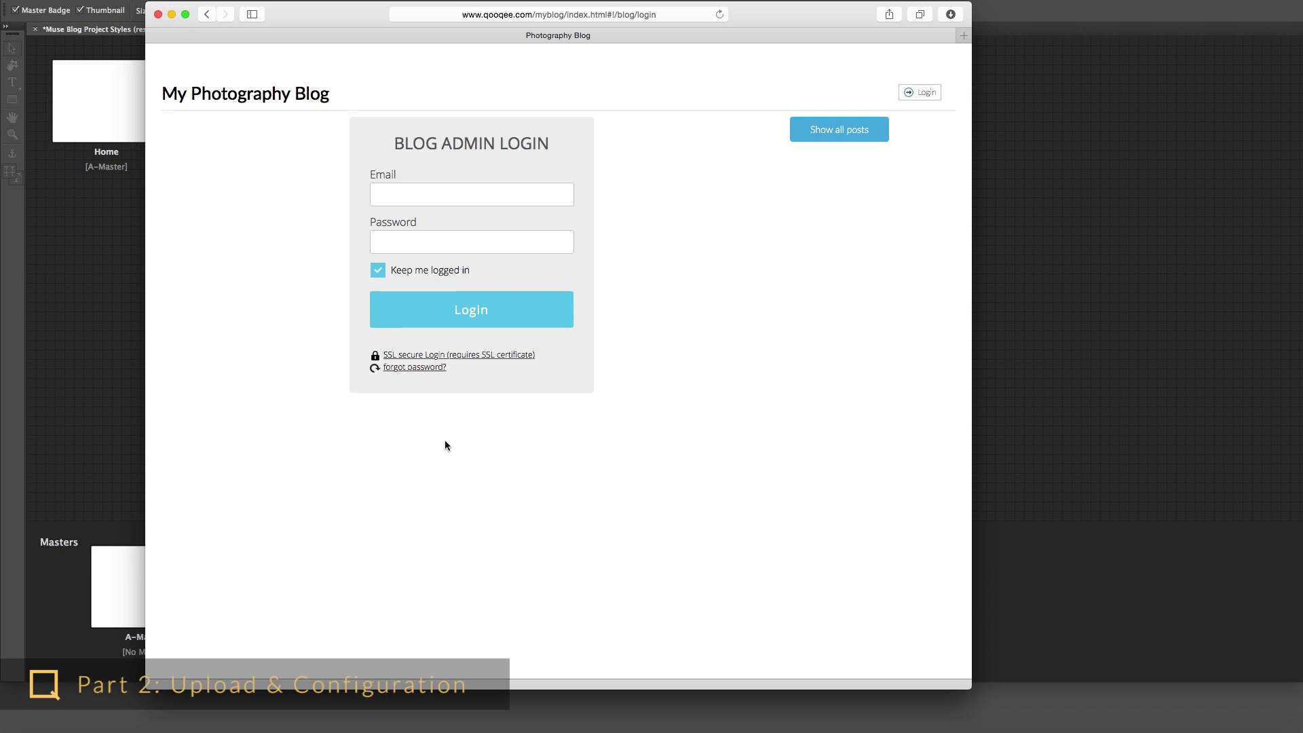
- Switch to SSL secure login and confirm the address now uses https
{"action": "left_click", "coordinate": [479, 355]}
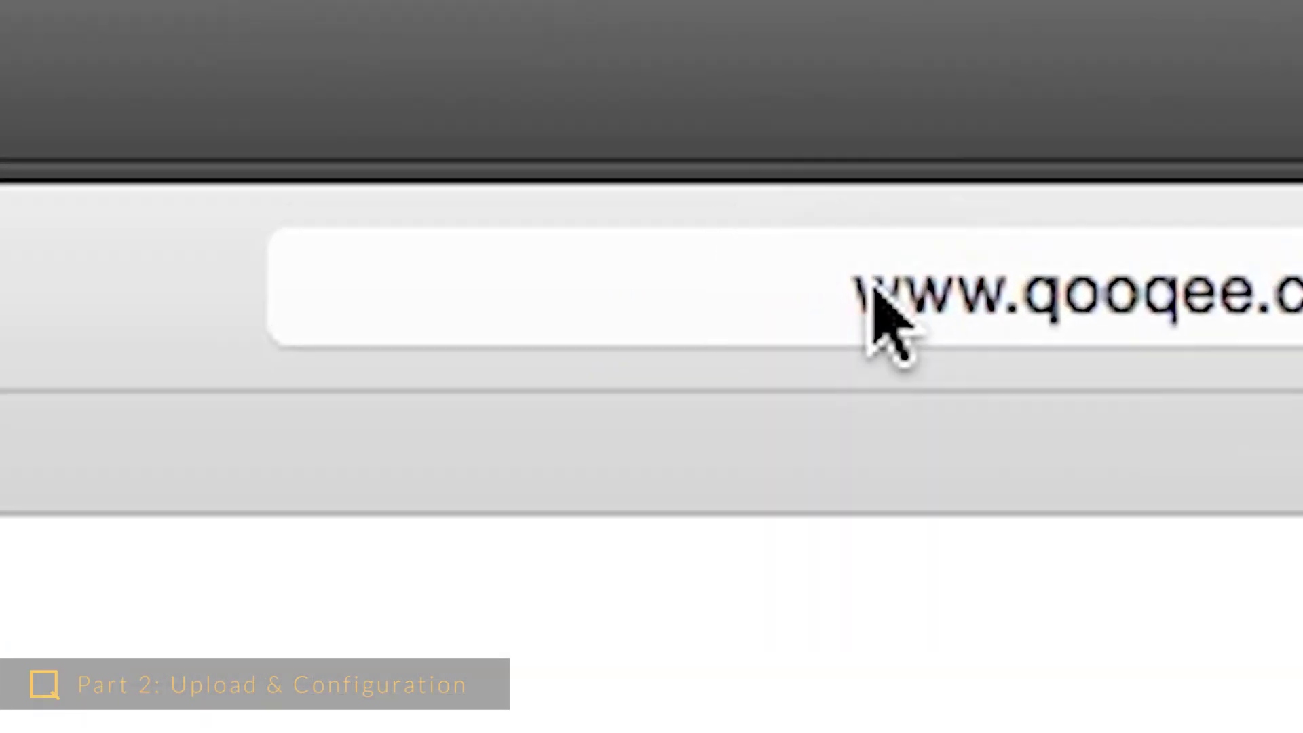
{"action": "left_click", "coordinate": [873, 293]}
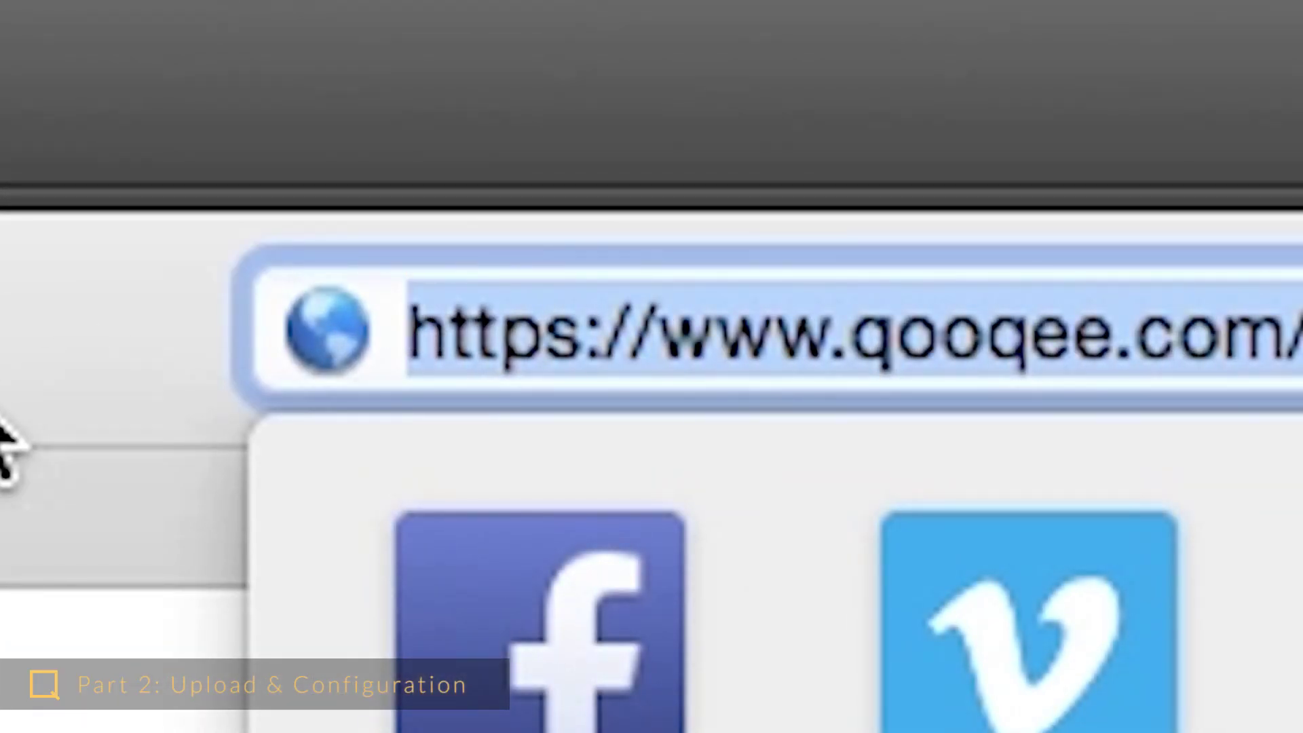
{"action": "left_click", "coordinate": [6, 434]}
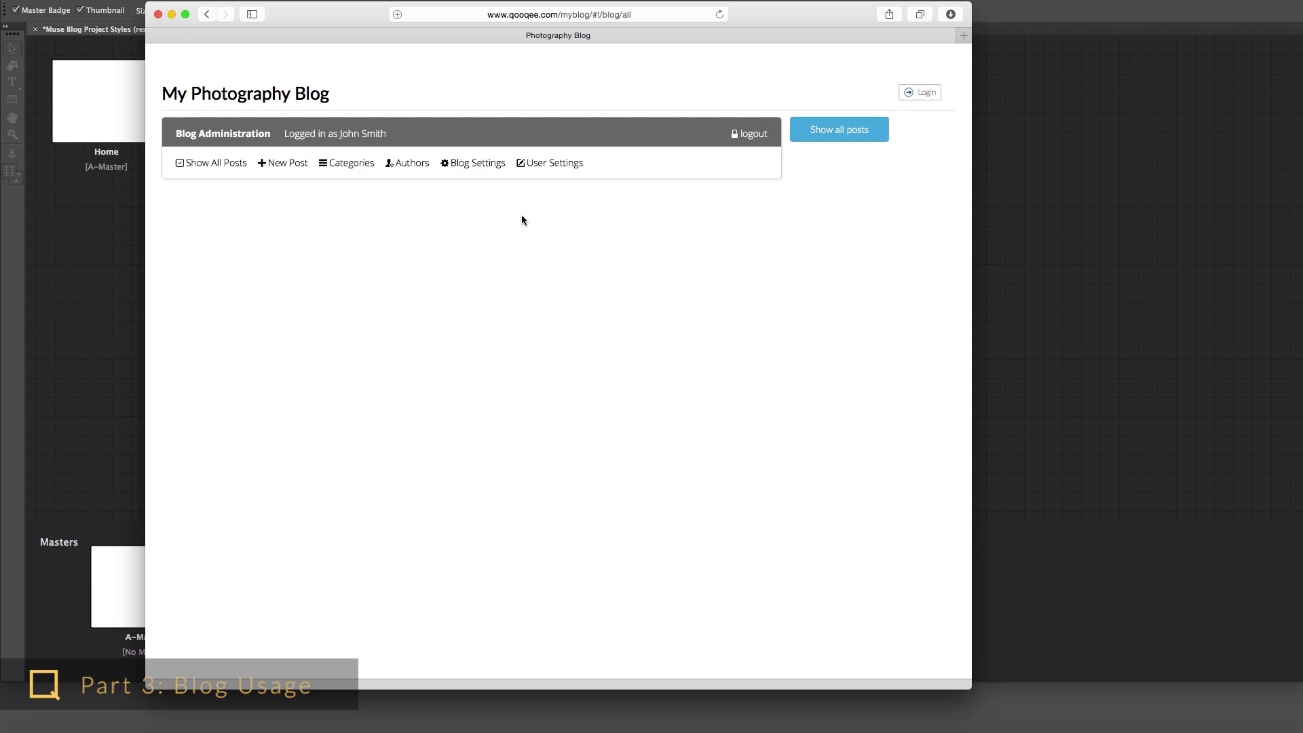
- On the Categories page, add the categories Category Alpha and Category Beta
{"action": "left_click", "coordinate": [348, 164]}
{"action": "left_click", "coordinate": [276, 279]}
{"action": "type", "text": "Category "}
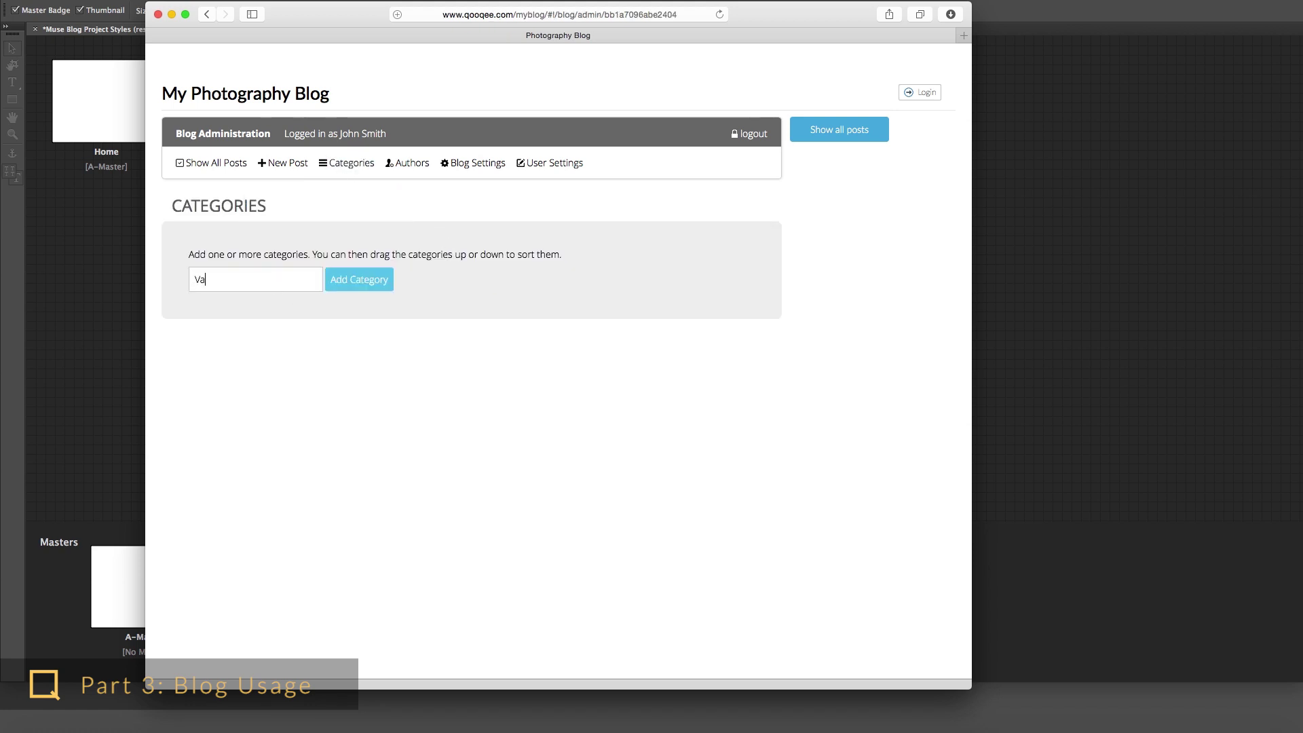
{"action": "type", "text": "Alpha"}
{"action": "key", "text": "Return"}
{"action": "type", "text": "Category Beta"}
{"action": "key", "text": "Return"}
- Add a Carrots category and drag it above Category Beta
{"action": "type", "text": "Catto"}
{"action": "key", "text": "BackSpace"}
{"action": "key", "text": "BackSpace"}
{"action": "key", "text": "BackSpace"}
{"action": "type", "text": "rrots"}
{"action": "key", "text": "Return"}
{"action": "left_click_drag", "start_coordinate": [279, 366], "coordinate": [281, 325]}
{"action": "left_click_drag", "start_coordinate": [376, 297], "coordinate": [352, 338]}
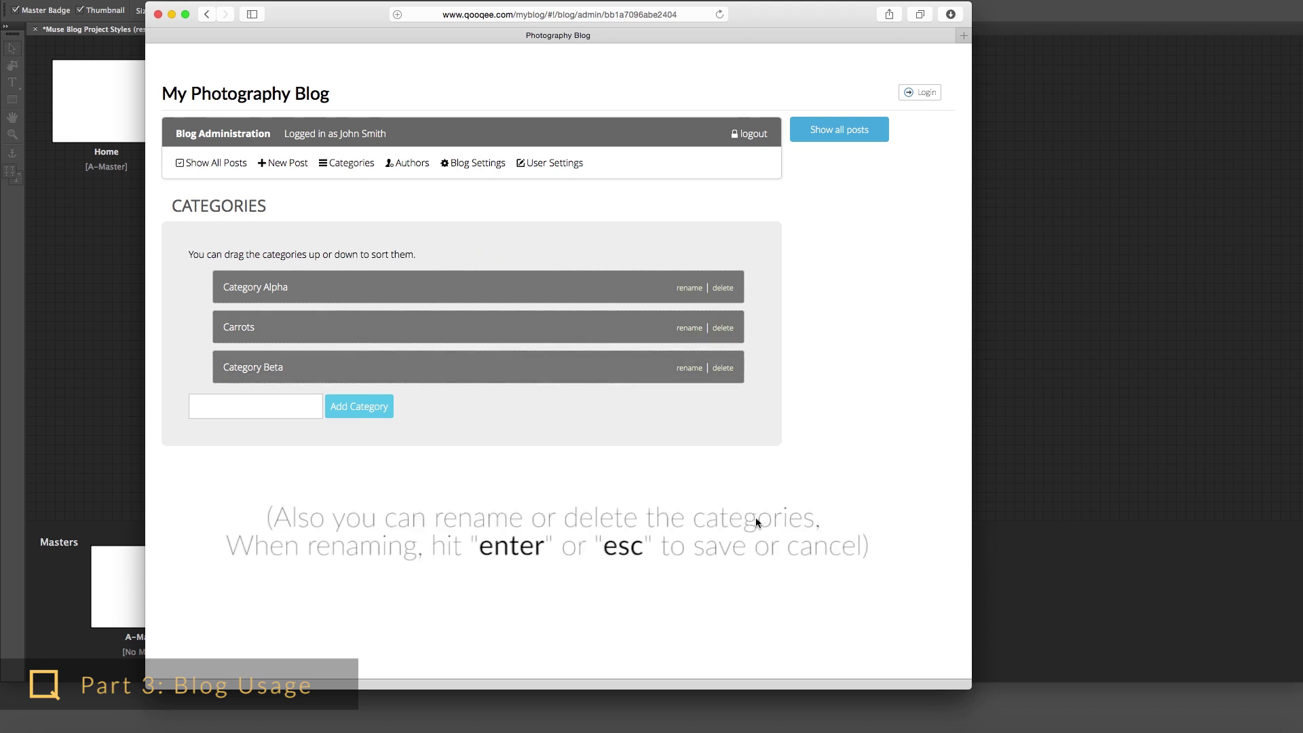
- Start a new blog post titled 'Title of my post'
{"action": "left_click", "coordinate": [285, 169]}
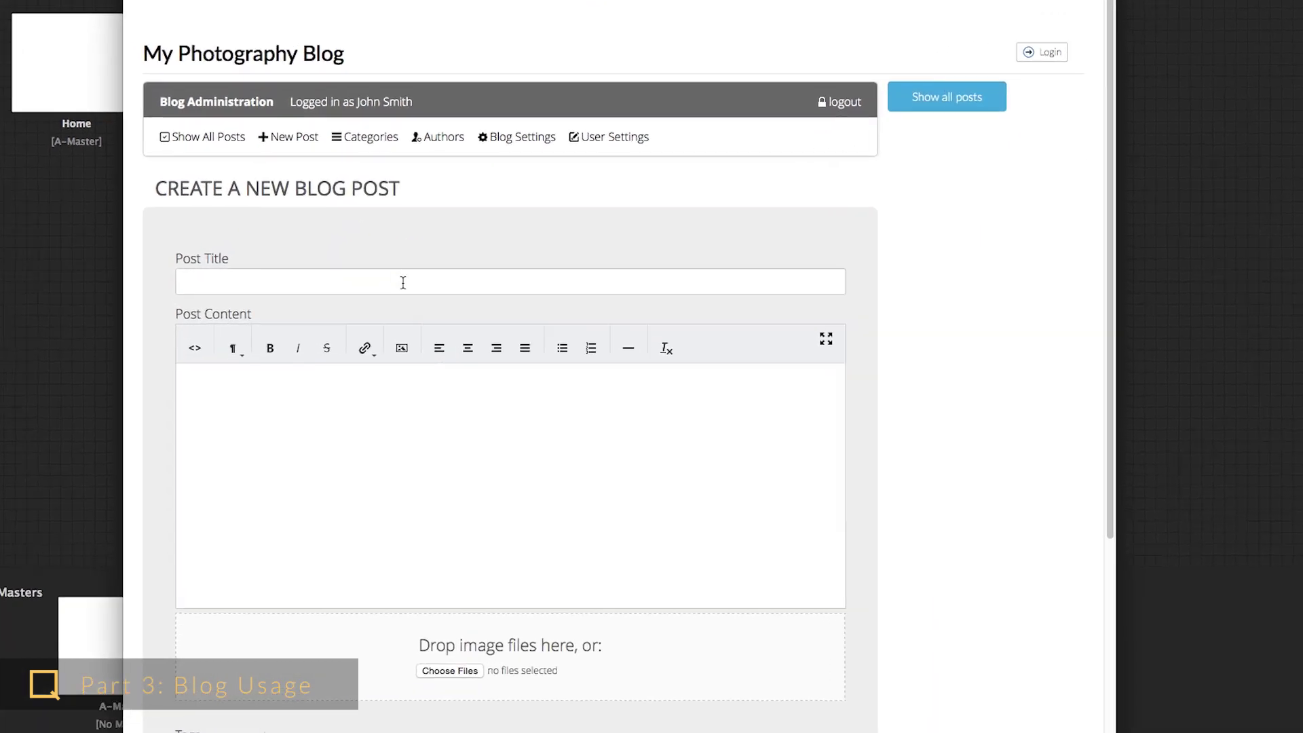
{"action": "left_click", "coordinate": [377, 283]}
{"action": "type", "text": "Title of my post"}
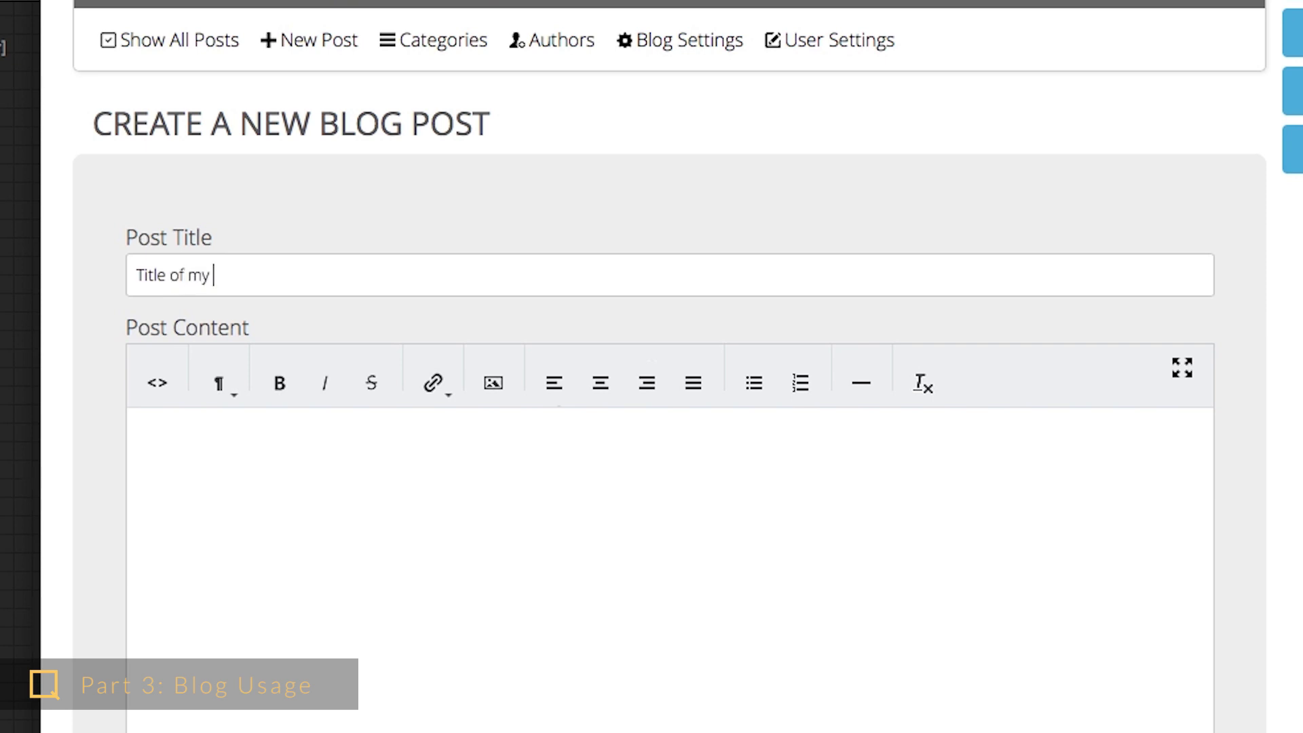
- Fill the post content with three pasted lorem ipsum paragraphs, replacing the earlier draft text
{"action": "left_click", "coordinate": [538, 465]}
{"action": "type", "text": "This is the co"}
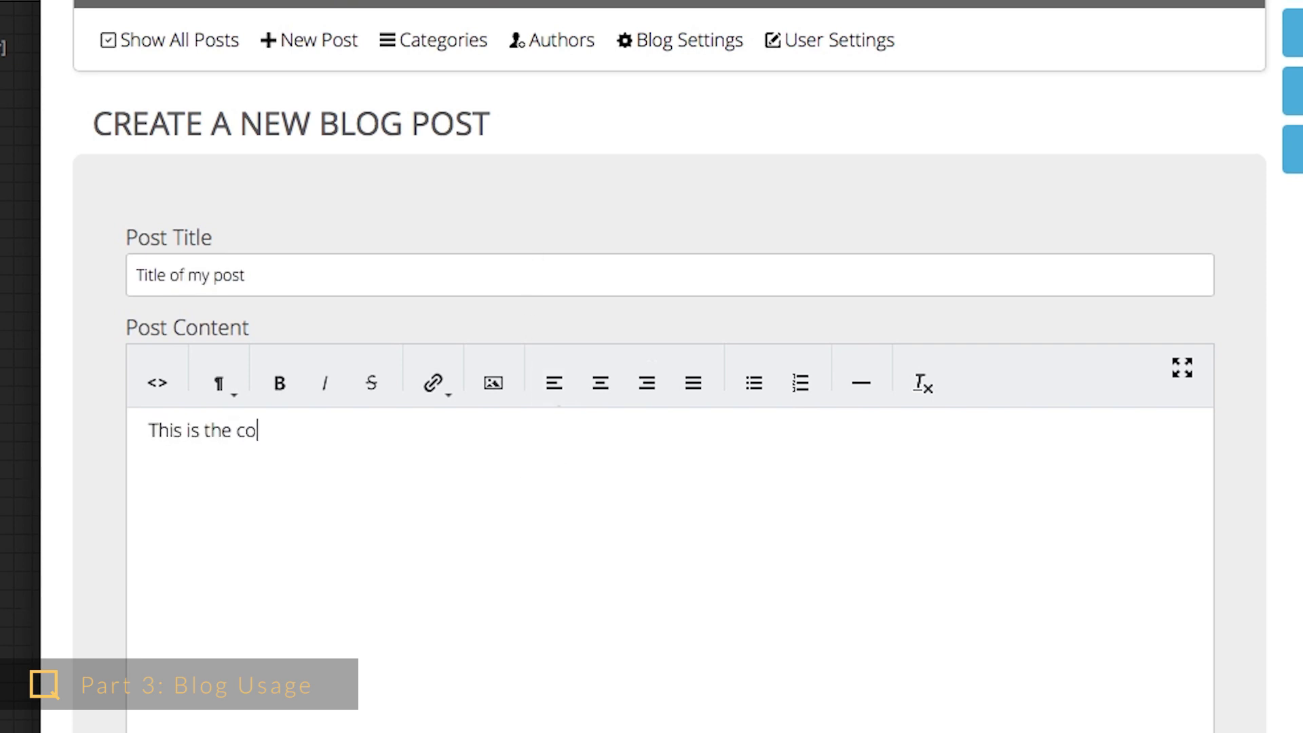
{"action": "type", "text": "ntents."}
{"action": "key", "text": "Return"}
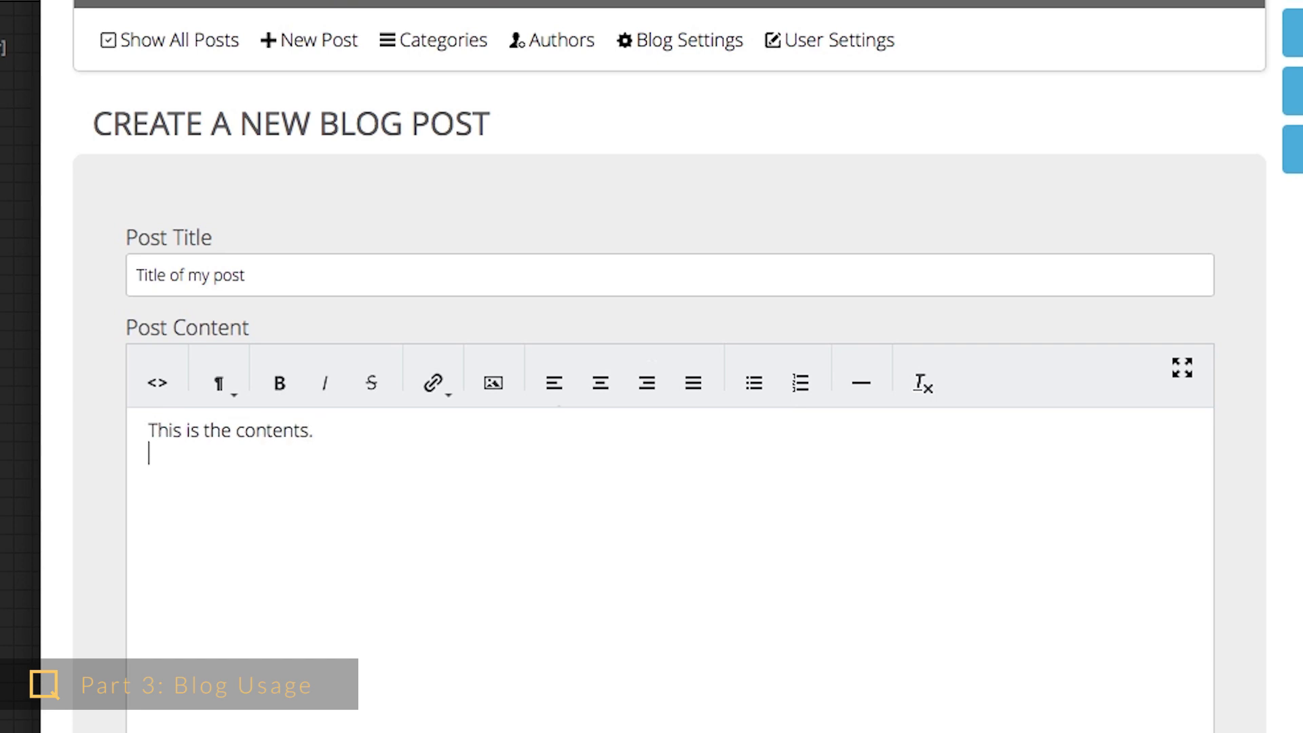
{"action": "key", "text": "ctrl+v"}
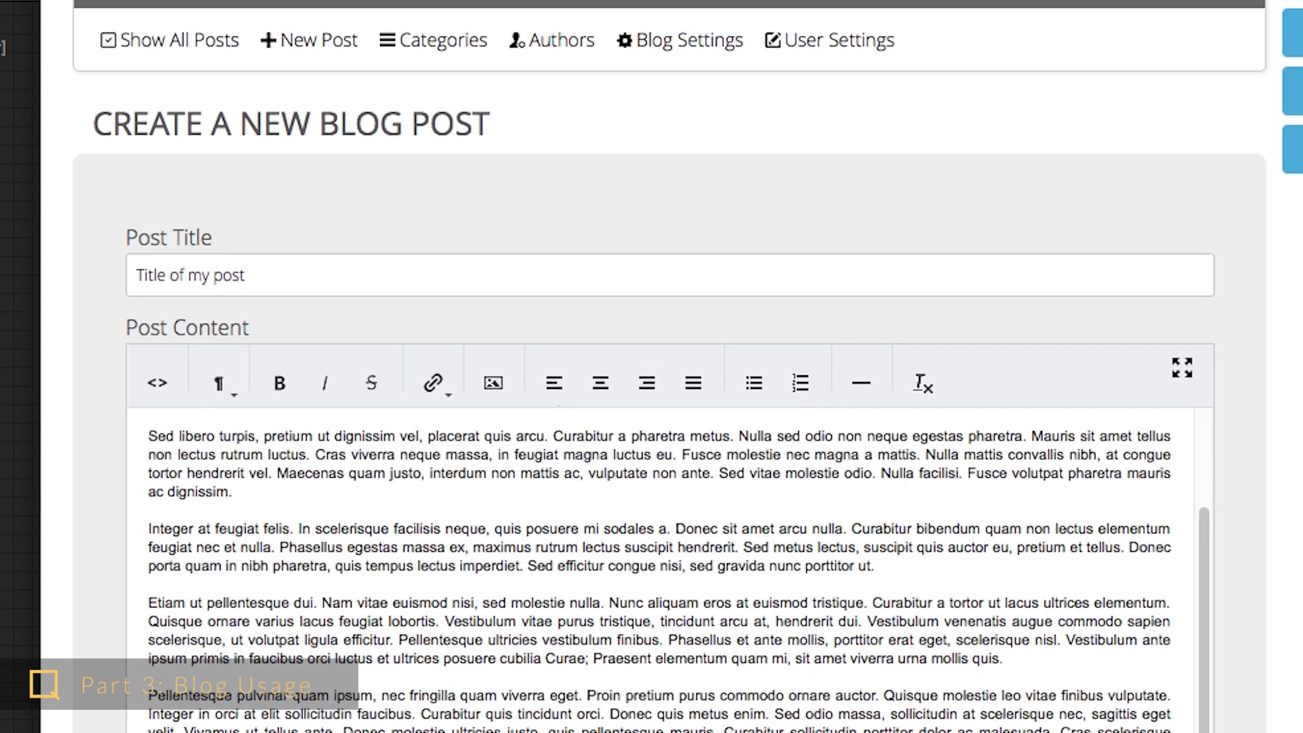
{"action": "scroll", "coordinate": [405, 499], "scroll_direction": "up", "scroll_amount": 3}
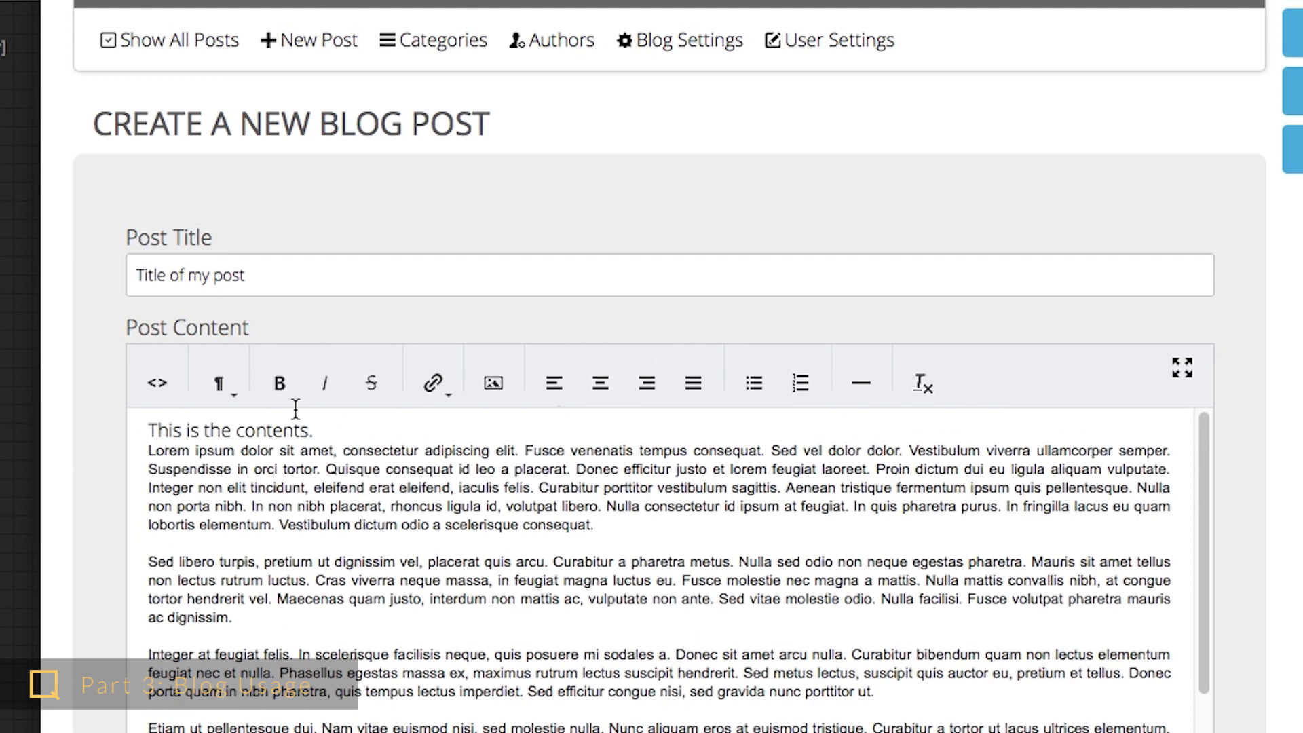
{"action": "left_click", "coordinate": [313, 430]}
{"action": "key", "text": "ctrl+a"}
{"action": "key", "text": "BackSpace"}
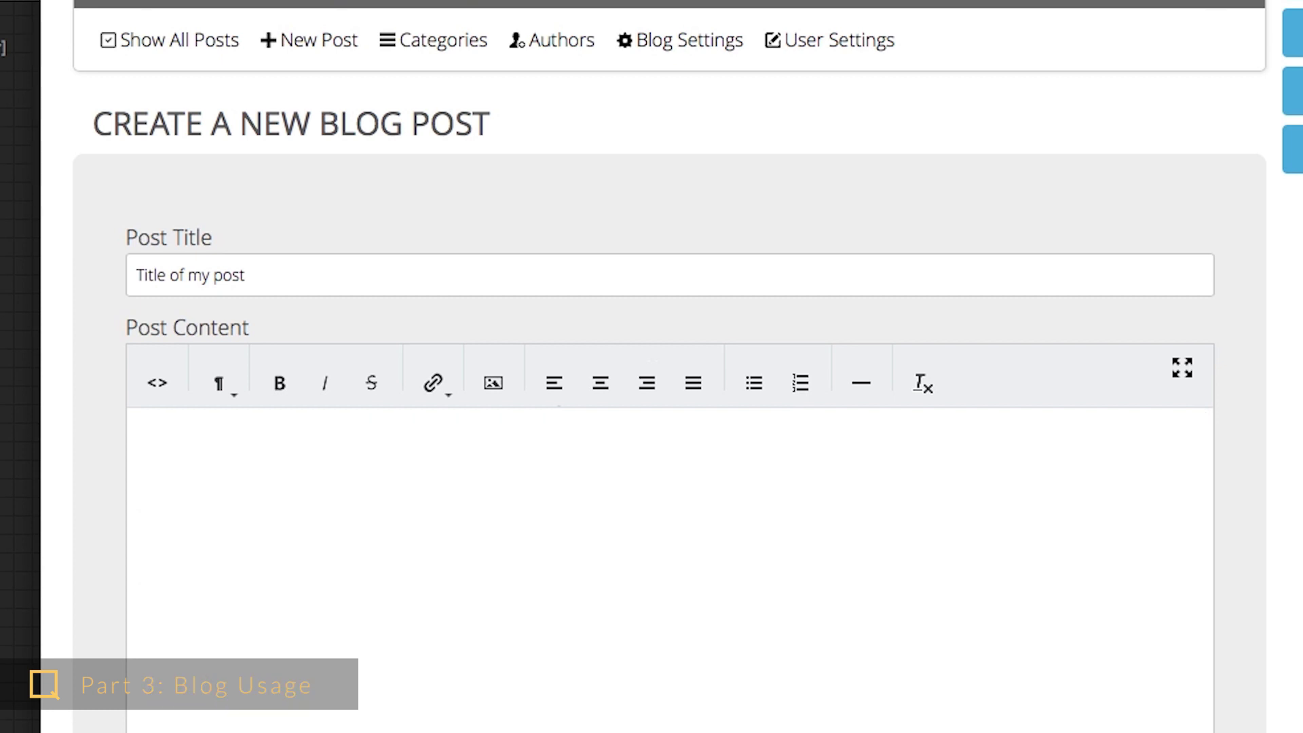
{"action": "key", "text": "ctrl+v"}
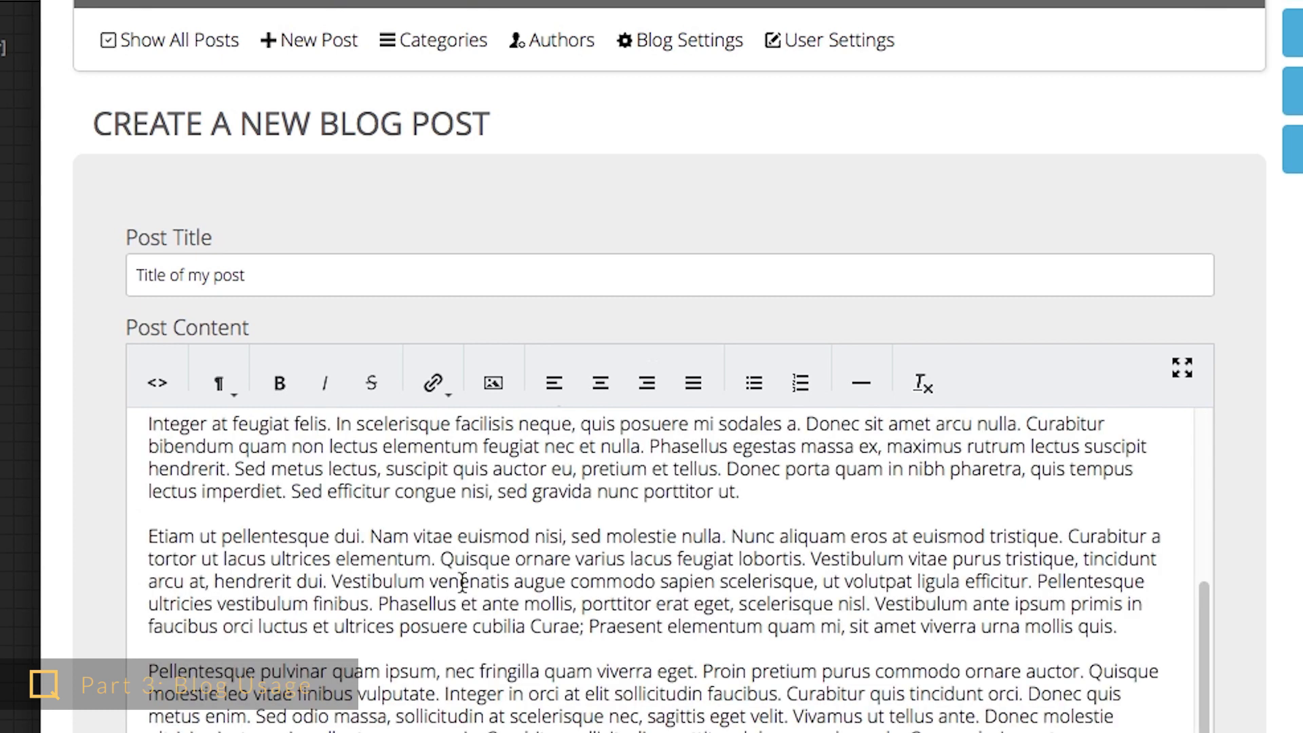
{"action": "scroll", "coordinate": [467, 590], "scroll_direction": "up", "scroll_amount": 5}
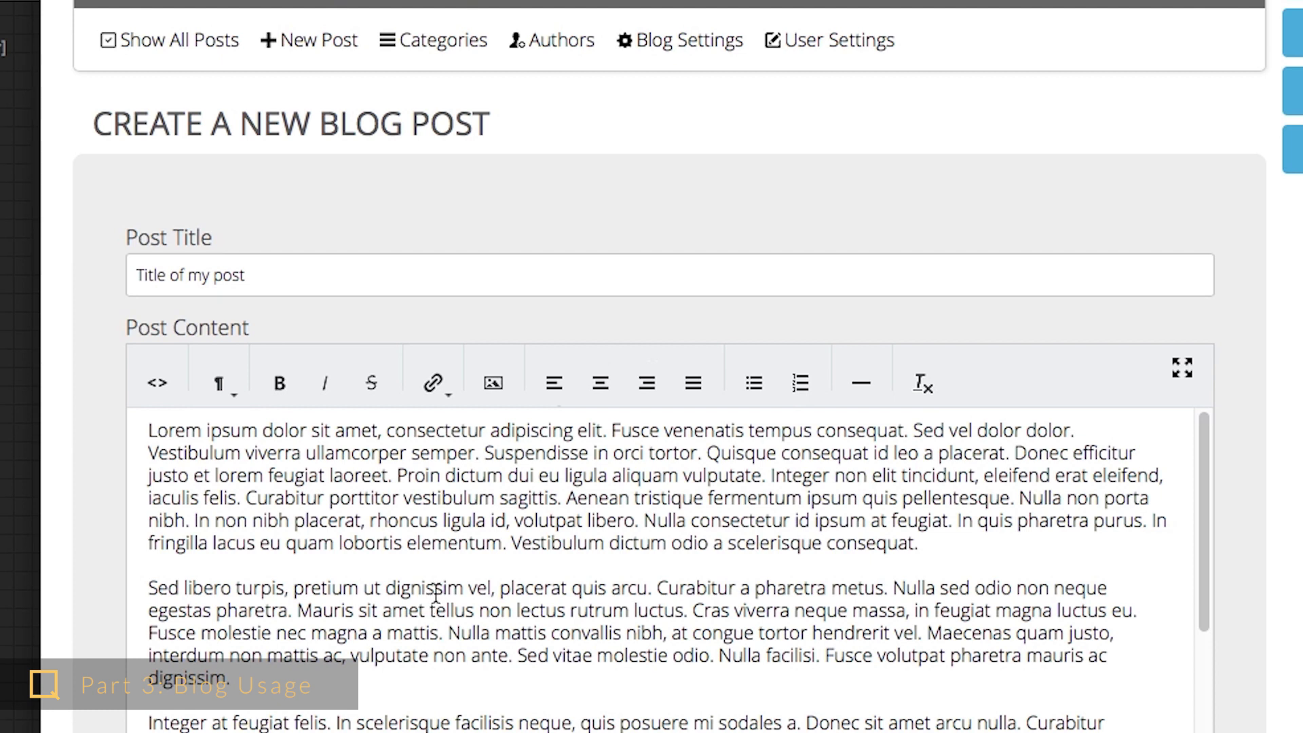
{"action": "scroll", "coordinate": [444, 601], "scroll_direction": "down", "scroll_amount": 1}
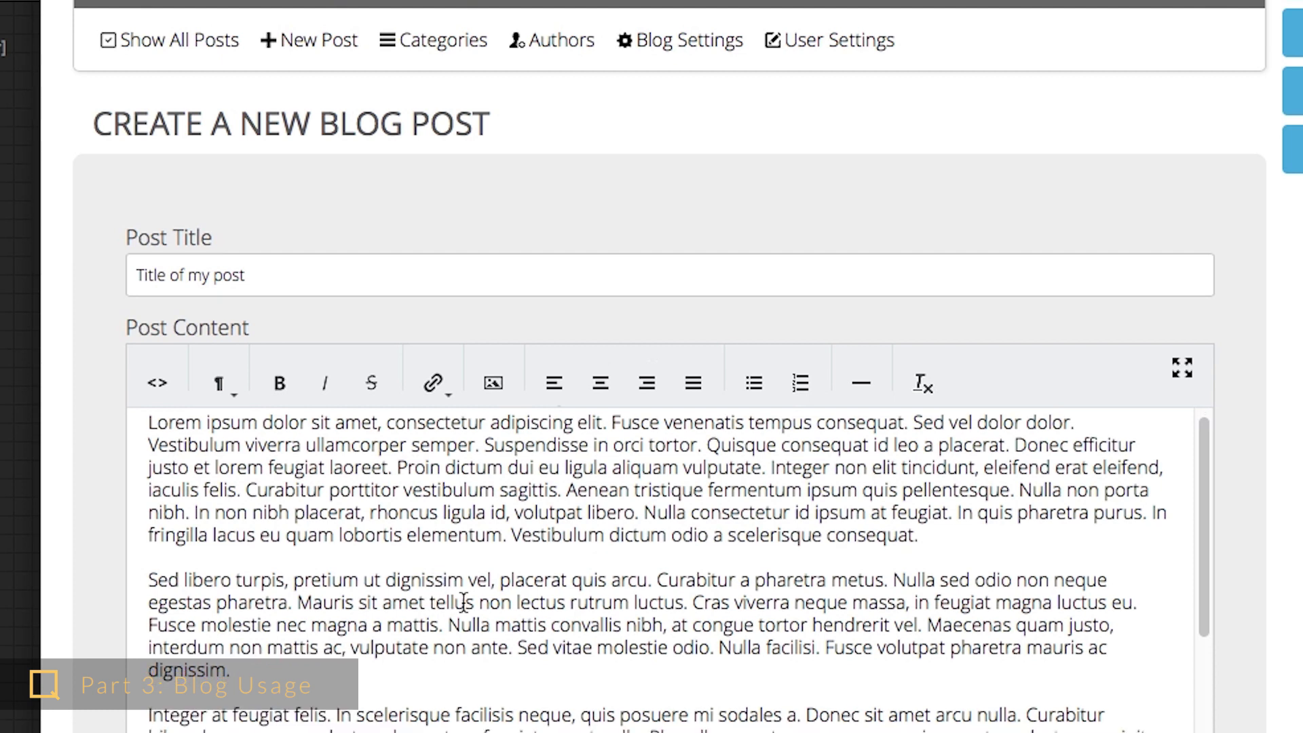
{"action": "scroll", "coordinate": [785, 645], "scroll_direction": "down", "scroll_amount": 5}
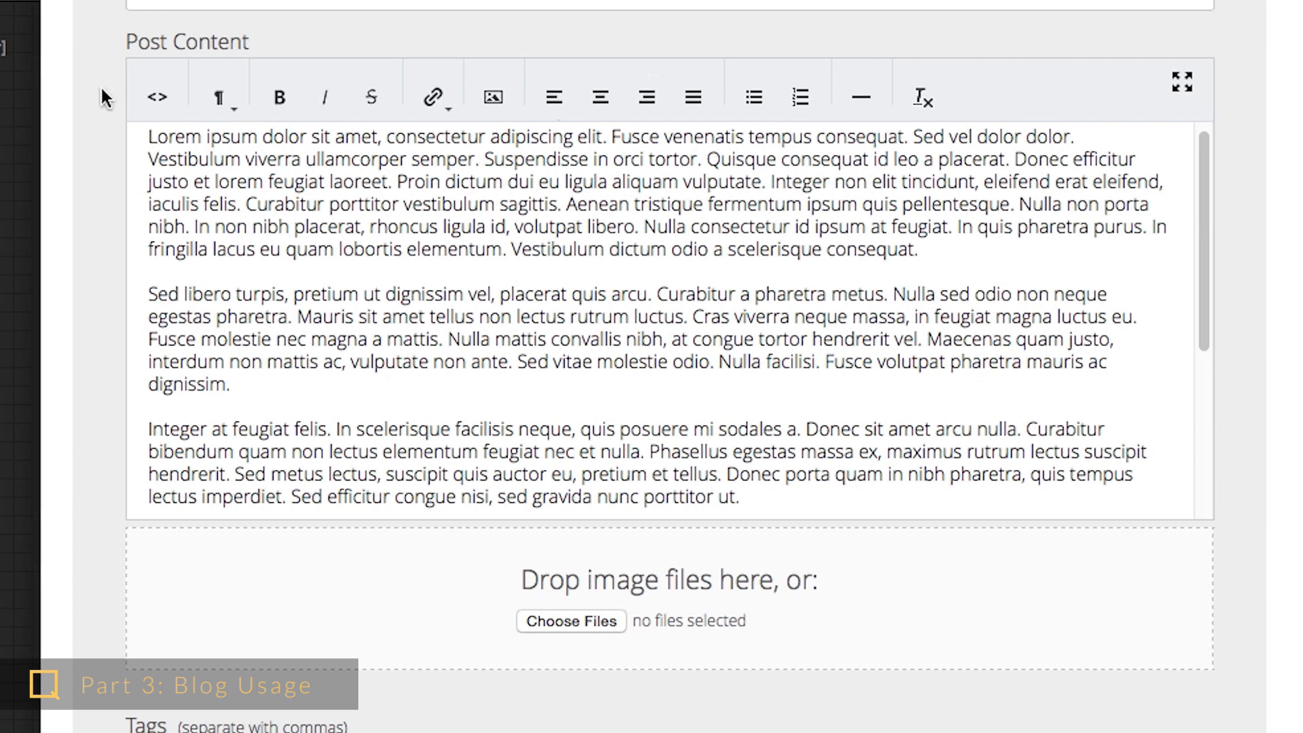
- Copy the YouTube video's embed code from its sharing options
{"action": "left_click", "coordinate": [160, 100]}
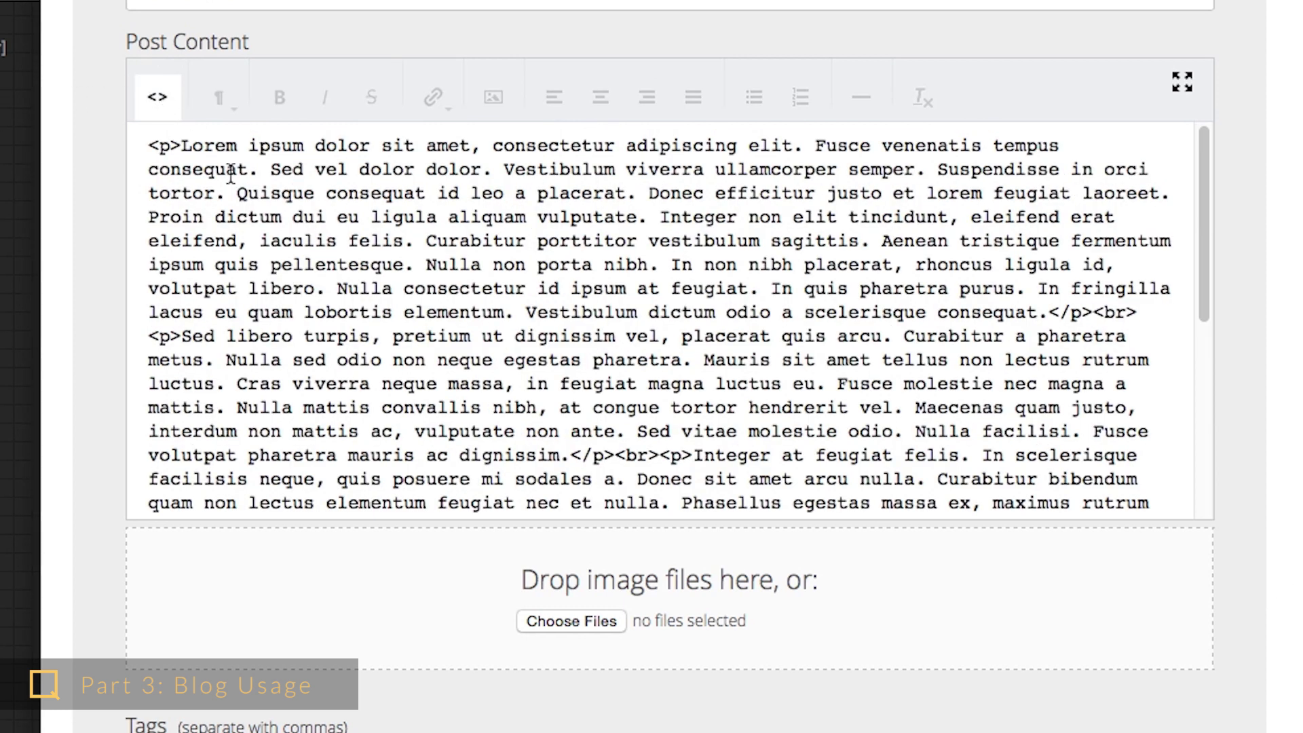
{"action": "scroll", "coordinate": [316, 275], "scroll_direction": "down", "scroll_amount": 1}
{"action": "scroll", "coordinate": [316, 274], "scroll_direction": "down", "scroll_amount": 10}
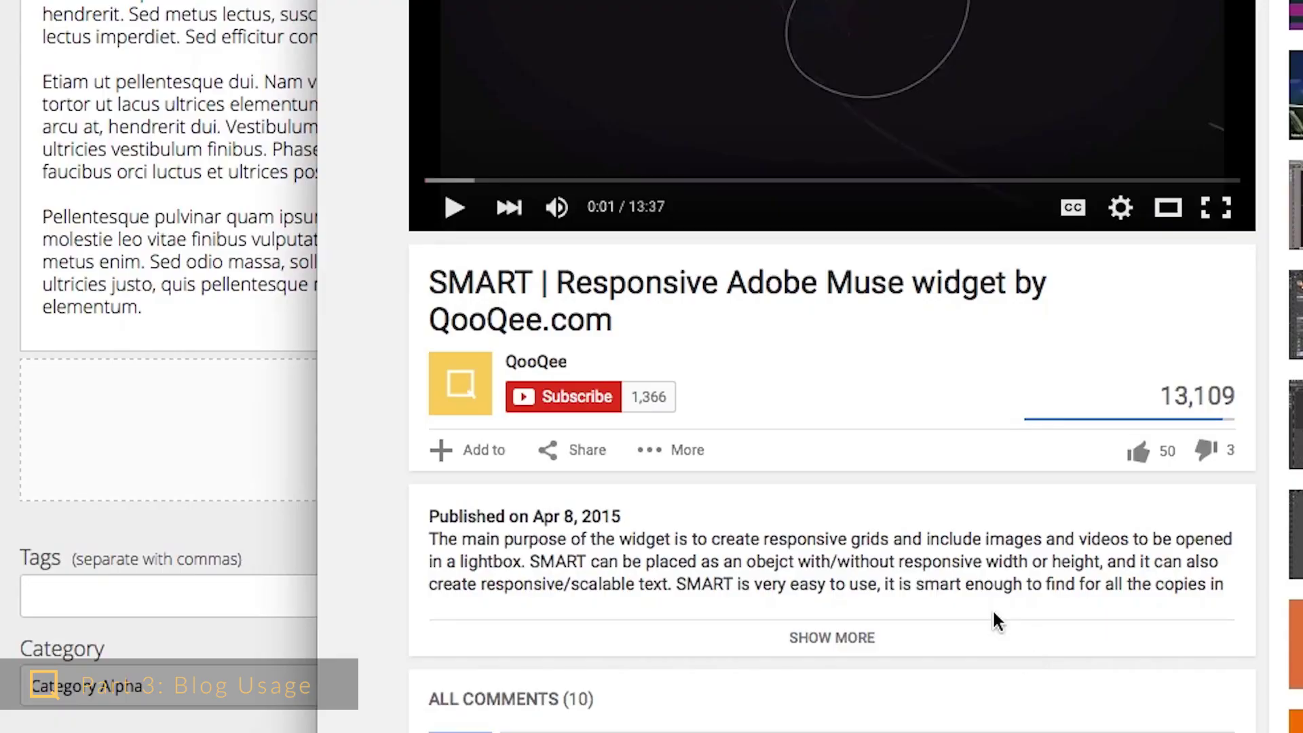
{"action": "left_click", "coordinate": [597, 464]}
{"action": "scroll", "coordinate": [873, 652], "scroll_direction": "down", "scroll_amount": 1}
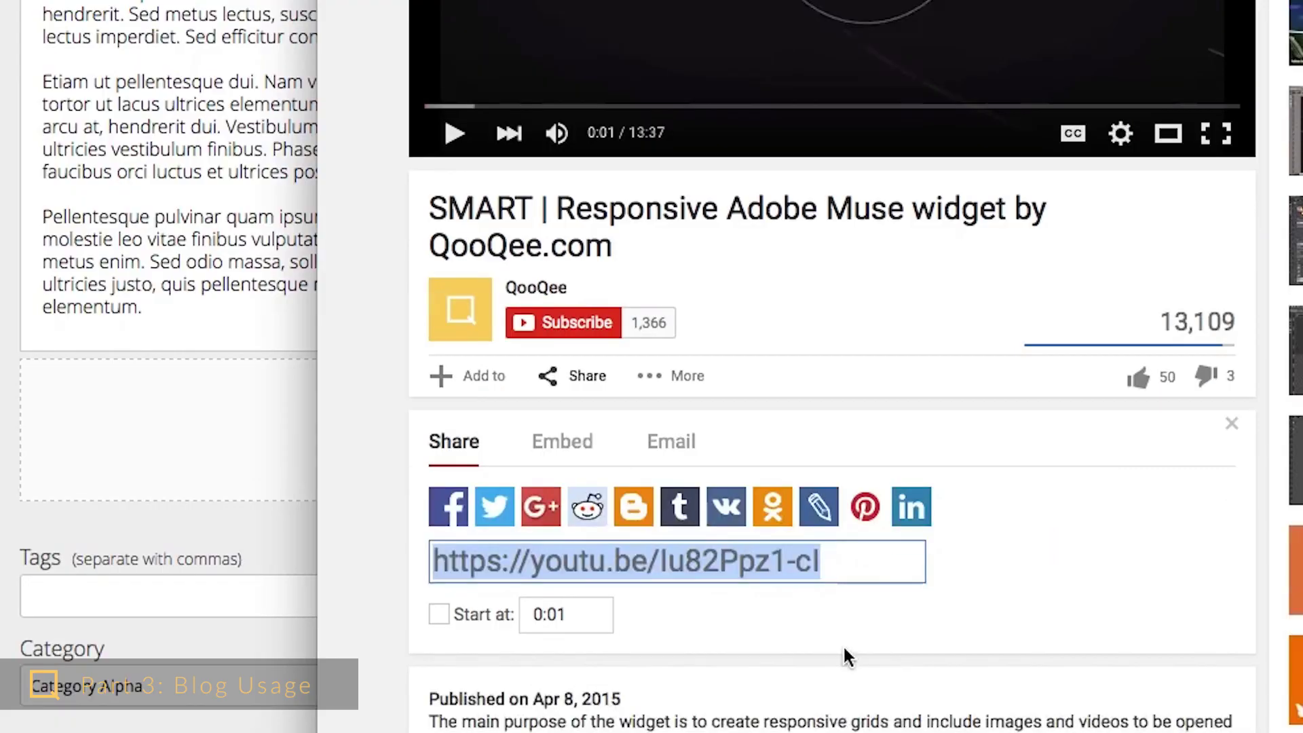
{"action": "left_click", "coordinate": [562, 451]}
{"action": "right_click", "coordinate": [685, 502]}
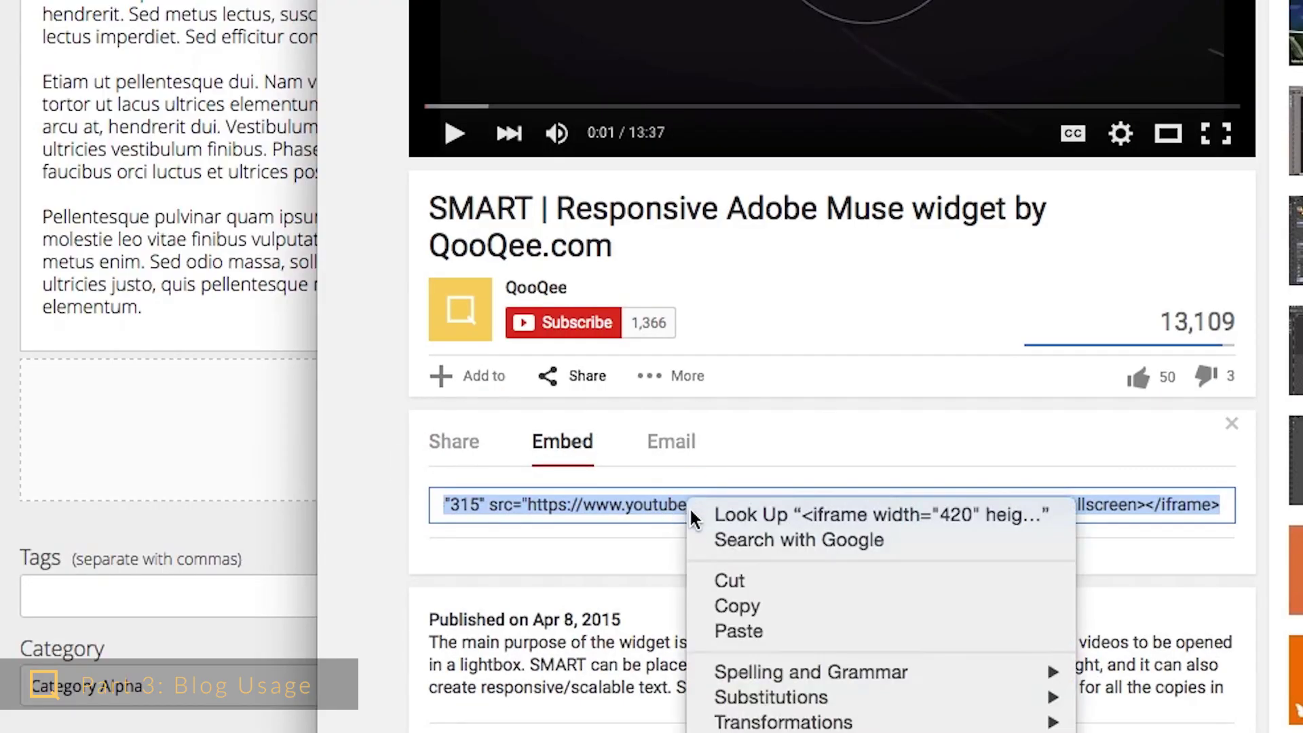
{"action": "left_click", "coordinate": [748, 608]}
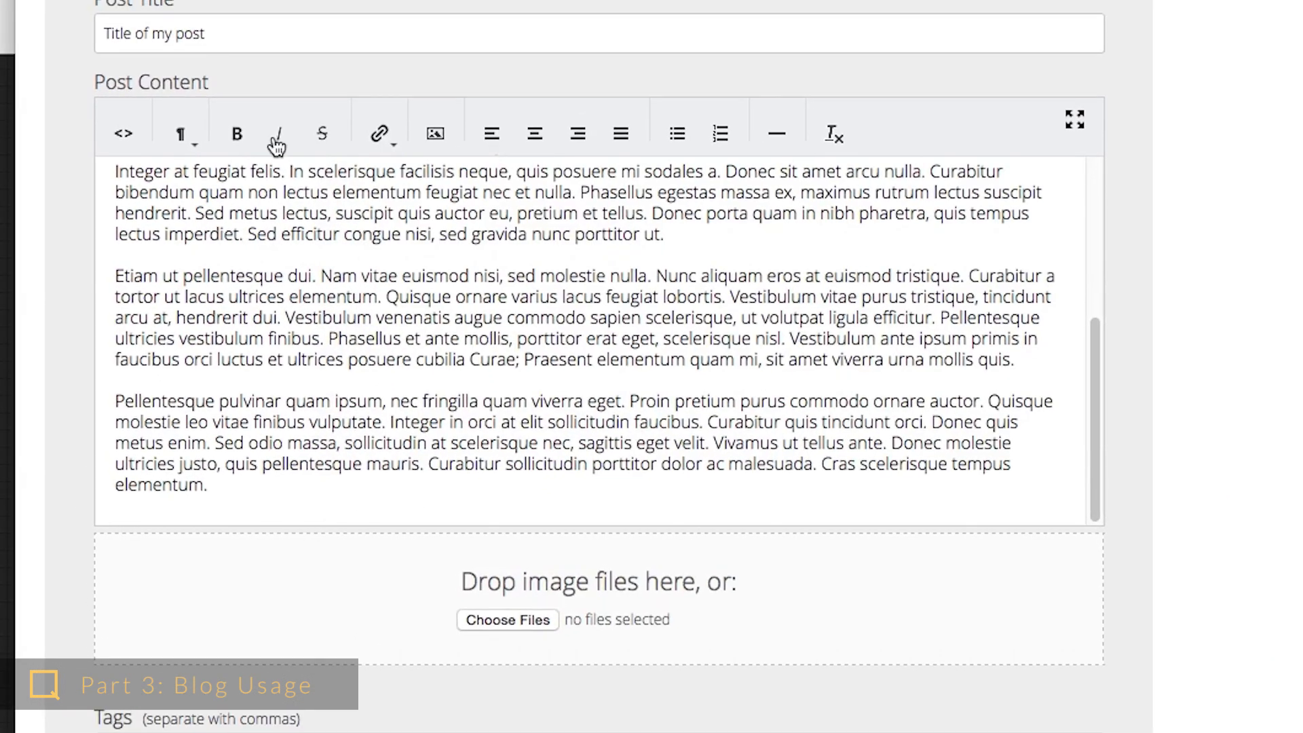
- Paste the embed code after the last paragraph in HTML source, then return to formatted view
{"action": "left_click", "coordinate": [125, 136]}
{"action": "scroll", "coordinate": [407, 488], "scroll_direction": "down", "scroll_amount": 1}
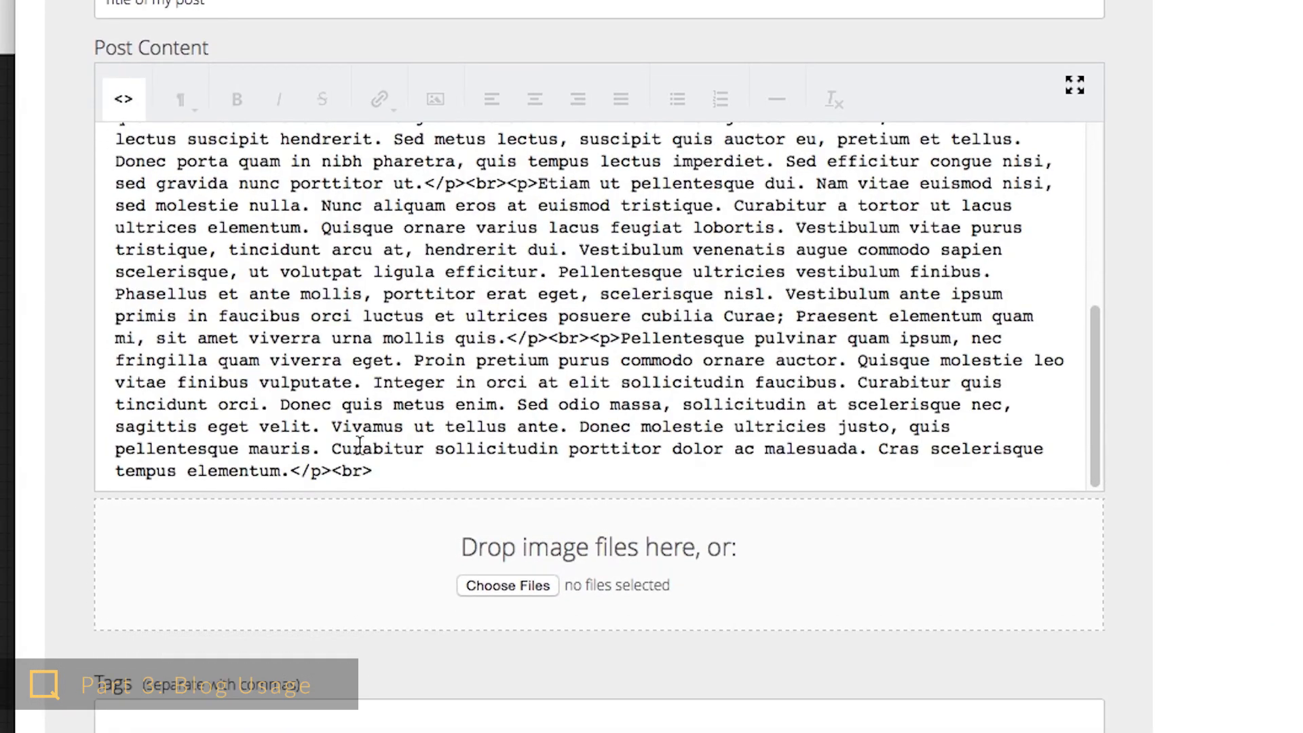
{"action": "key", "text": "Return"}
{"action": "key", "text": "Return"}
{"action": "key", "text": "super+v"}
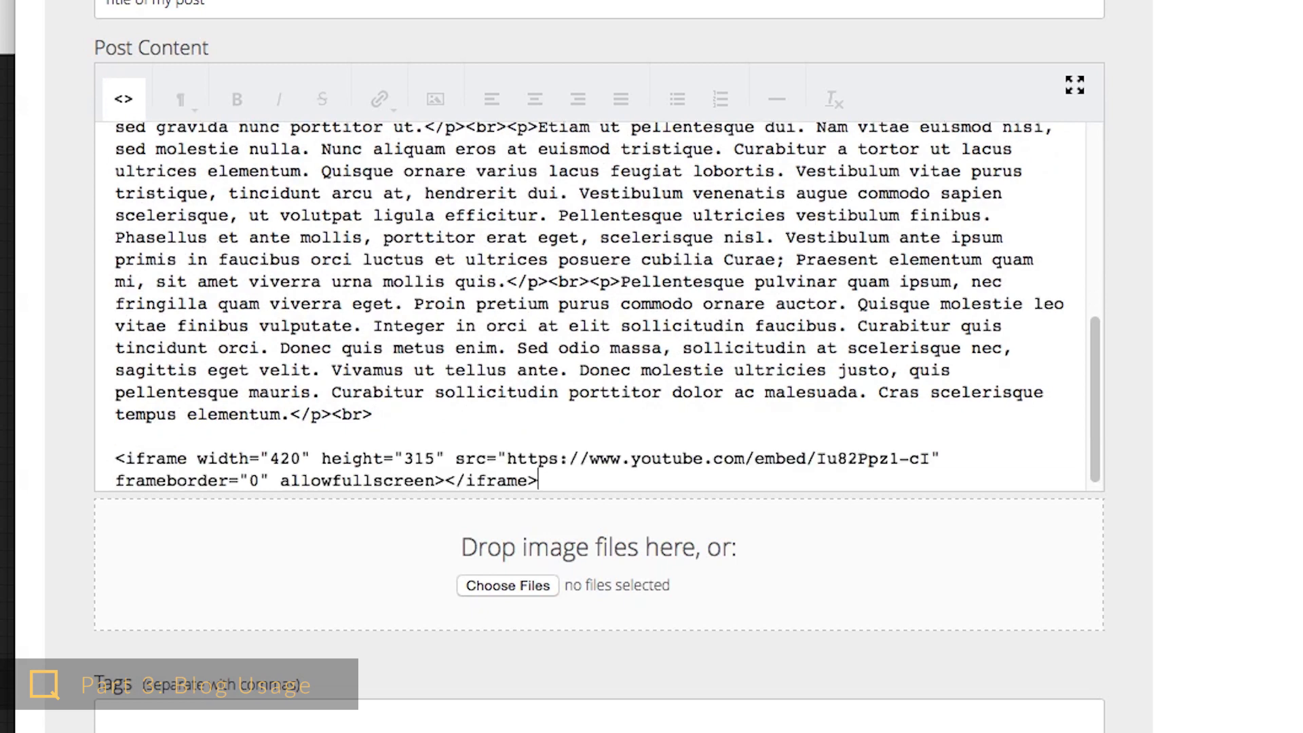
{"action": "left_click", "coordinate": [126, 102]}
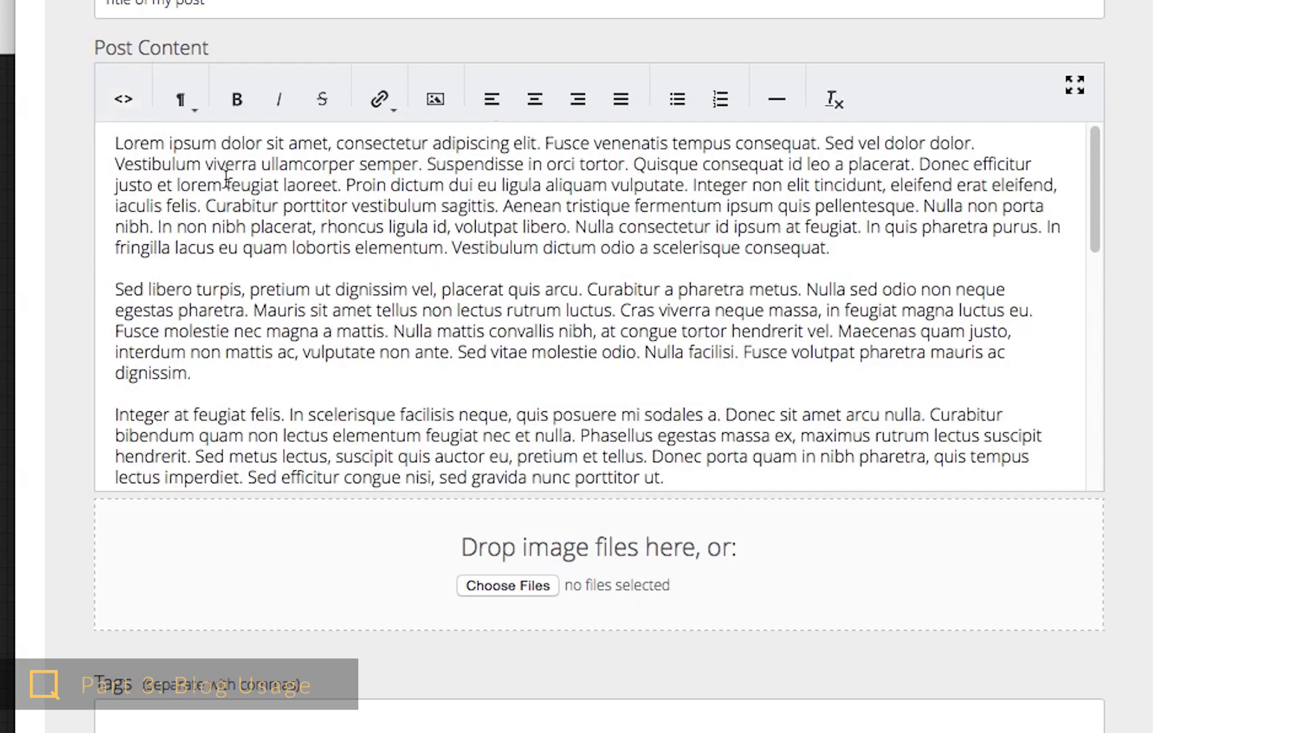
{"action": "scroll", "coordinate": [441, 312], "scroll_direction": "down", "scroll_amount": 1}
{"action": "scroll", "coordinate": [441, 313], "scroll_direction": "down", "scroll_amount": 10}
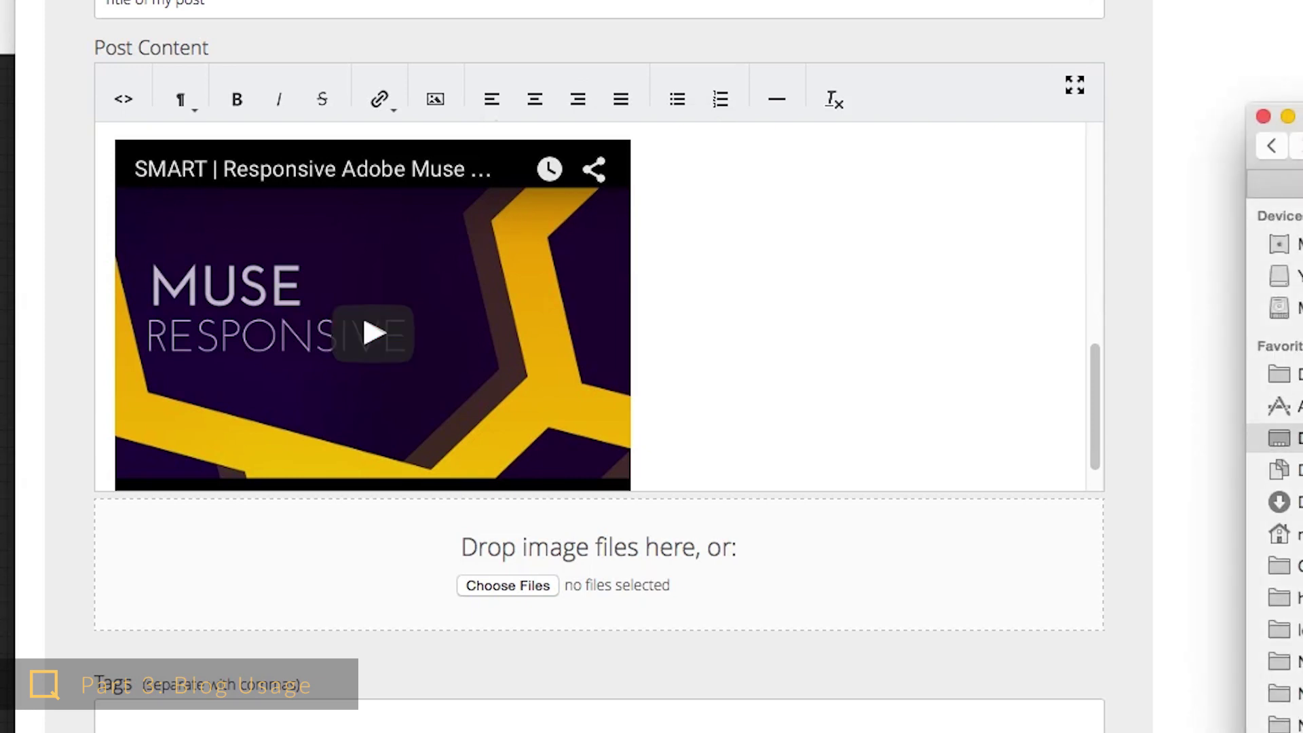
- Drag five photo files onto the 'Drop image files here' zone and let them upload
{"action": "left_click_drag", "start_coordinate": [1018, 564], "coordinate": [678, 582]}
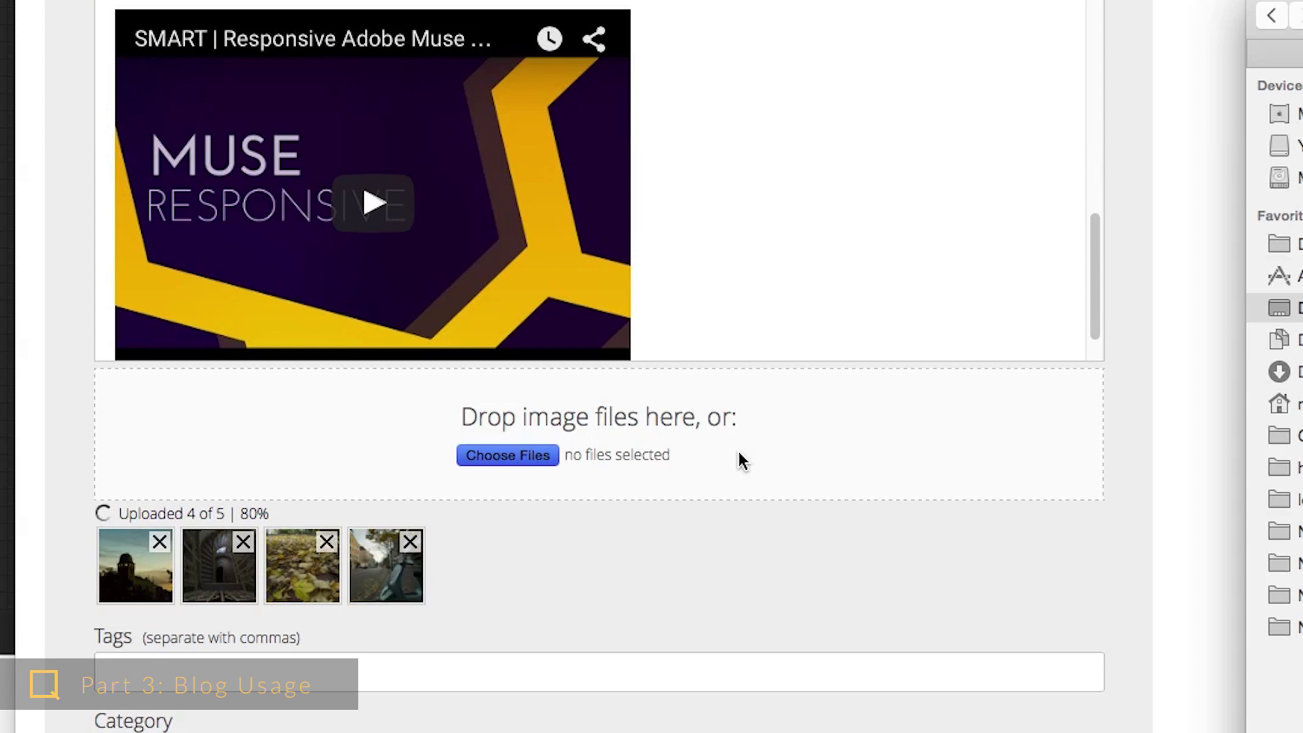
{"action": "scroll", "coordinate": [755, 489], "scroll_direction": "down", "scroll_amount": 2}
{"action": "scroll", "coordinate": [758, 495], "scroll_direction": "down", "scroll_amount": 4}
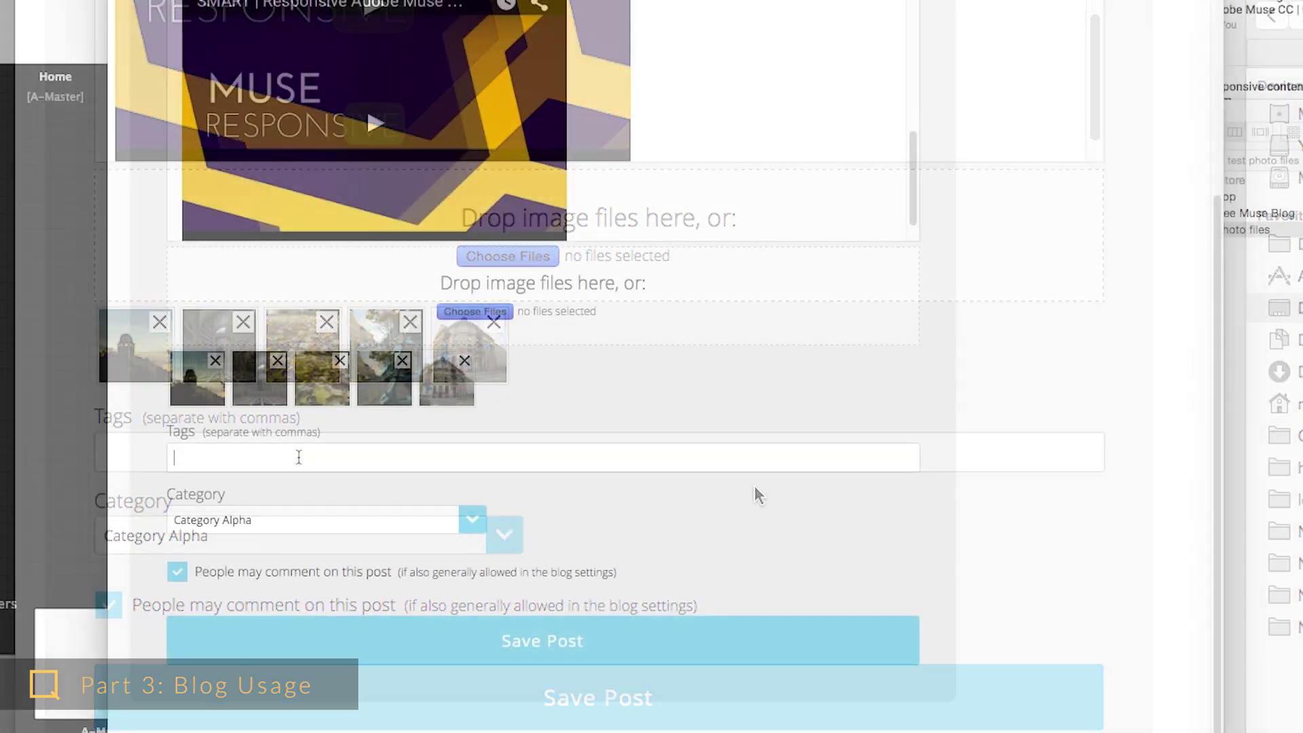
- Tag the post 'photos, wide angle, autumn, street', set Category Beta, and save it
{"action": "left_click", "coordinate": [268, 451]}
{"action": "type", "text": "photos"}
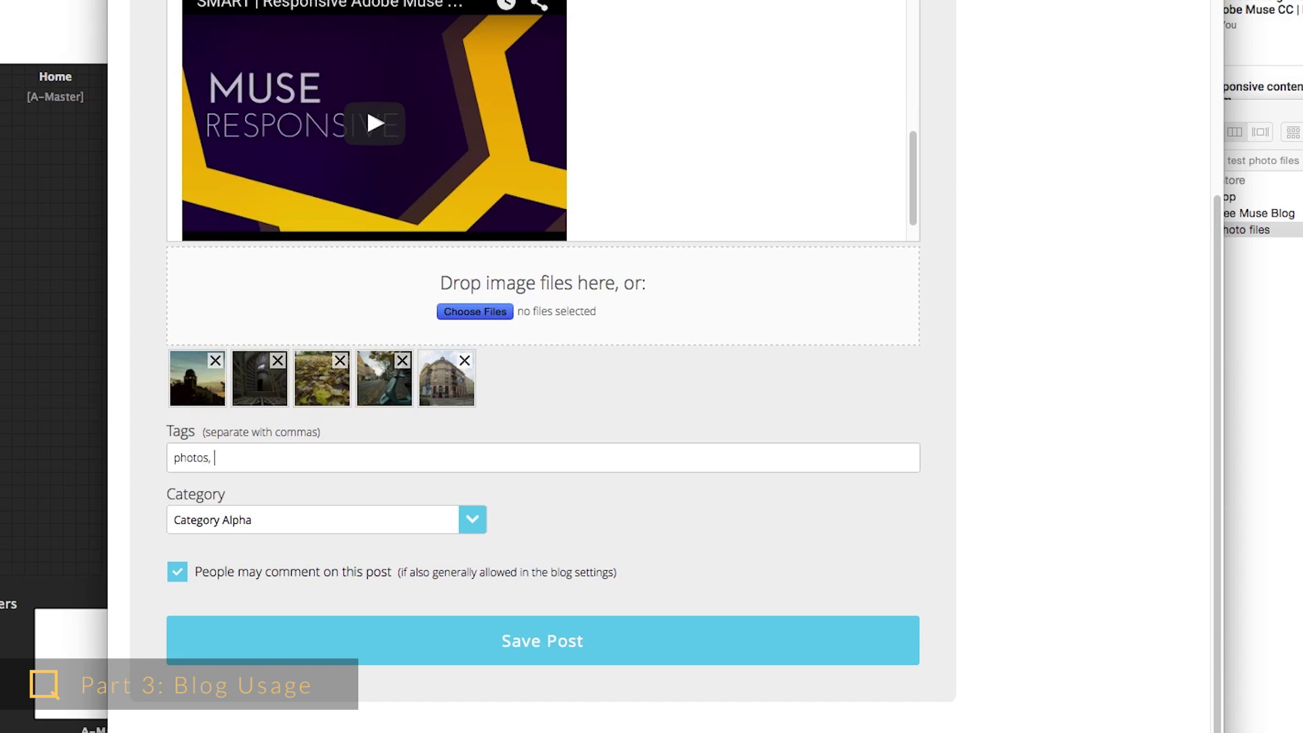
{"action": "type", "text": ", wide angle, "}
{"action": "type", "text": "auto"}
{"action": "type", "text": "mn"}
{"action": "type", "text": ", street"}
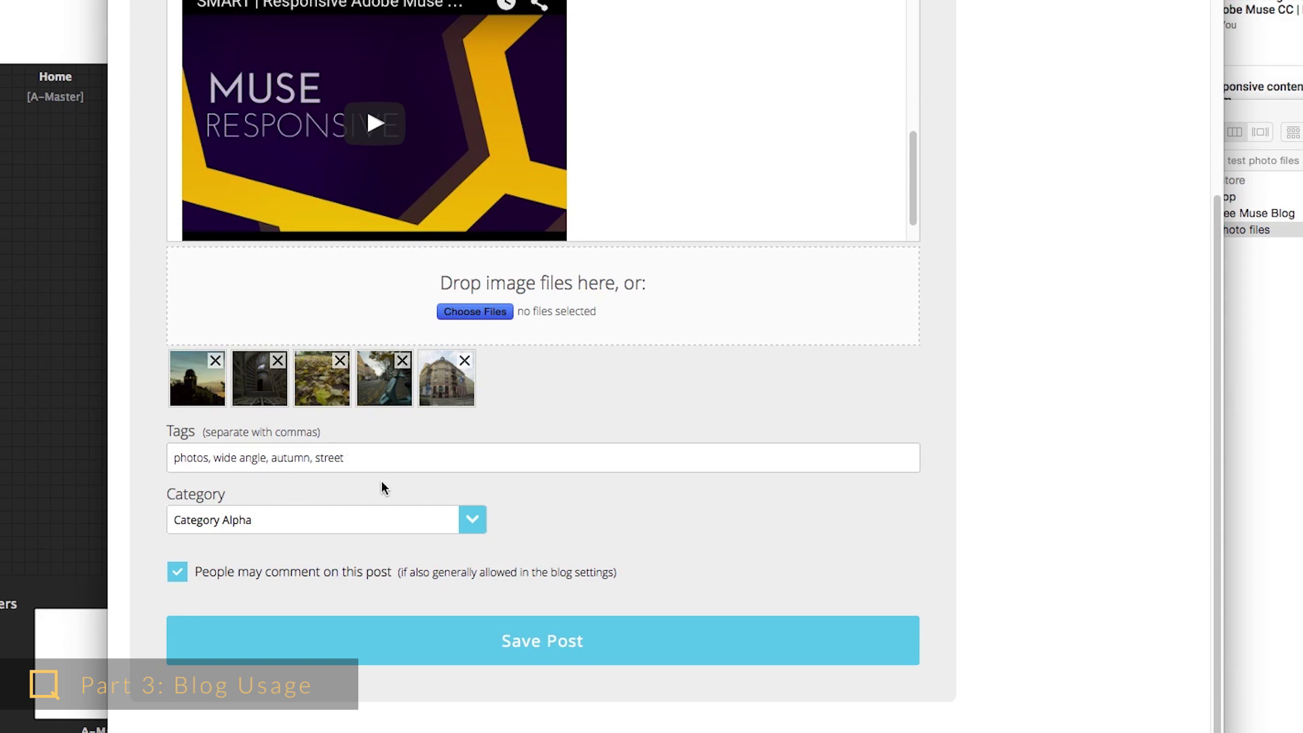
{"action": "scroll", "coordinate": [524, 488], "scroll_direction": "down", "scroll_amount": 1}
{"action": "left_click", "coordinate": [475, 520]}
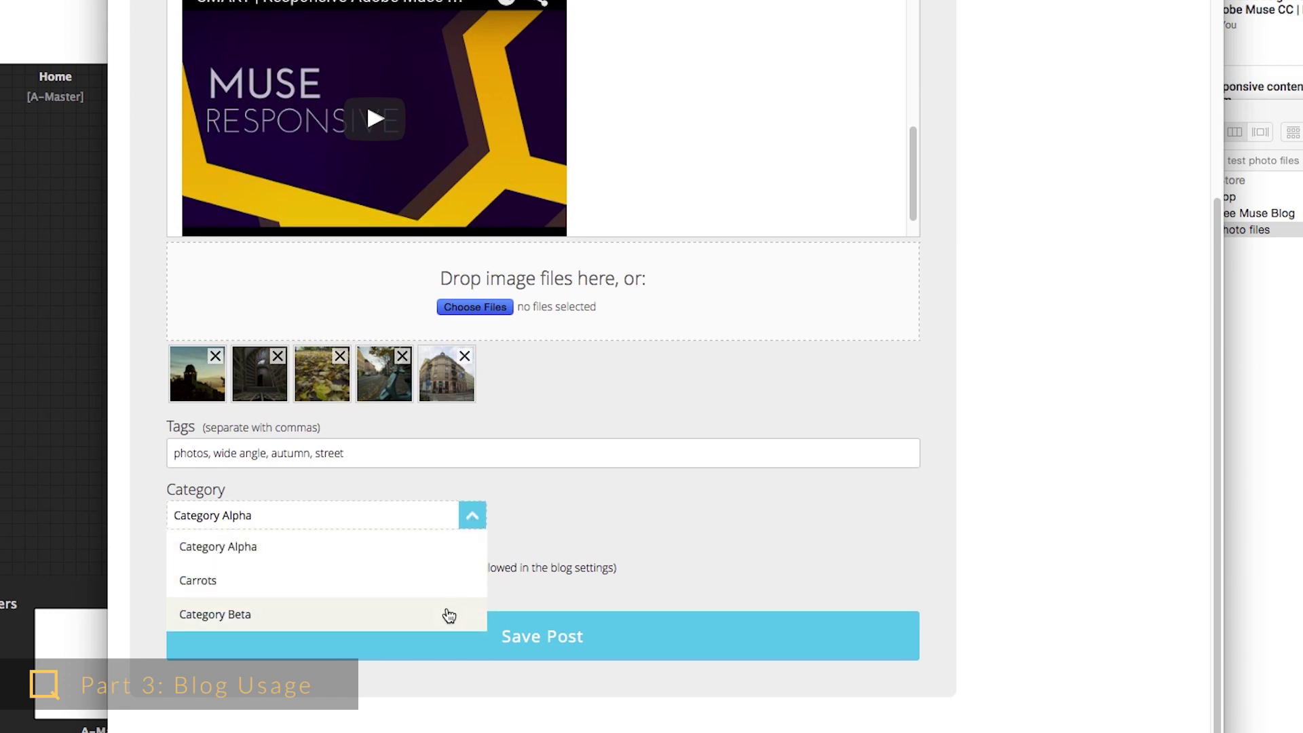
{"action": "left_click", "coordinate": [448, 615]}
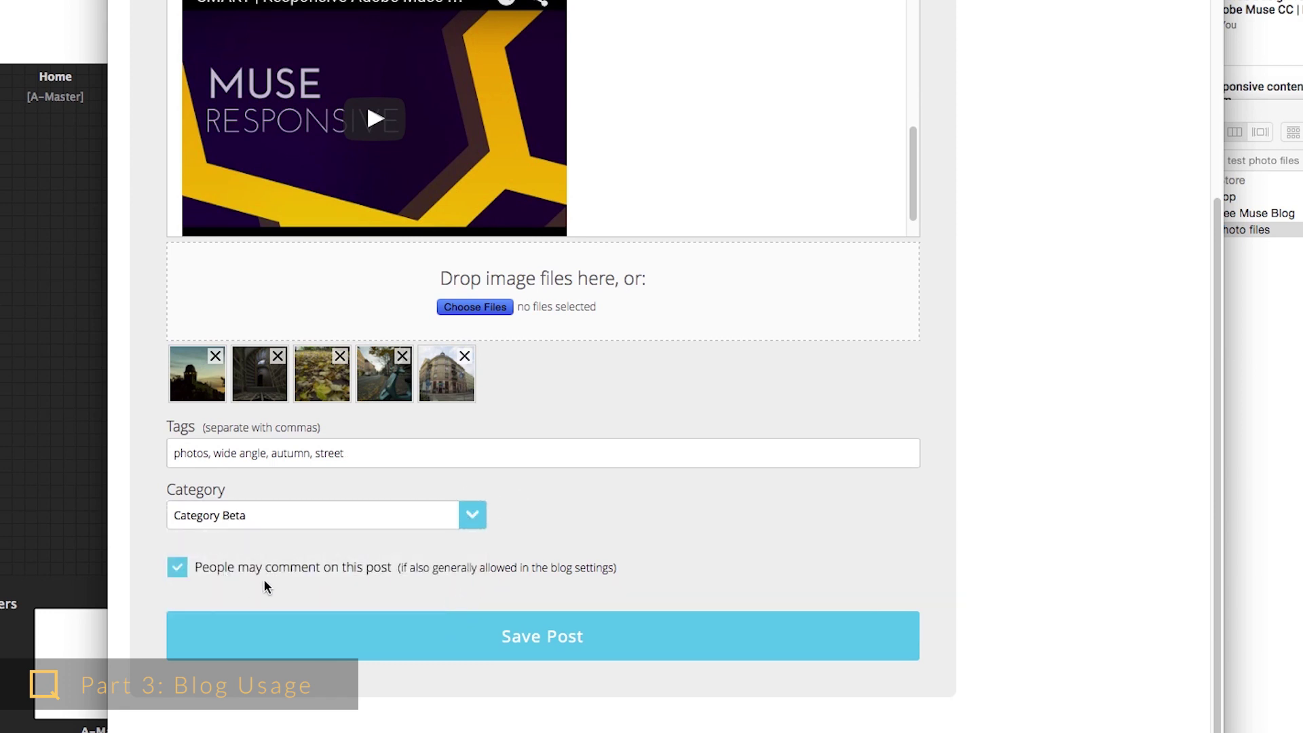
{"action": "double_click", "coordinate": [279, 566]}
{"action": "left_click", "coordinate": [427, 637]}
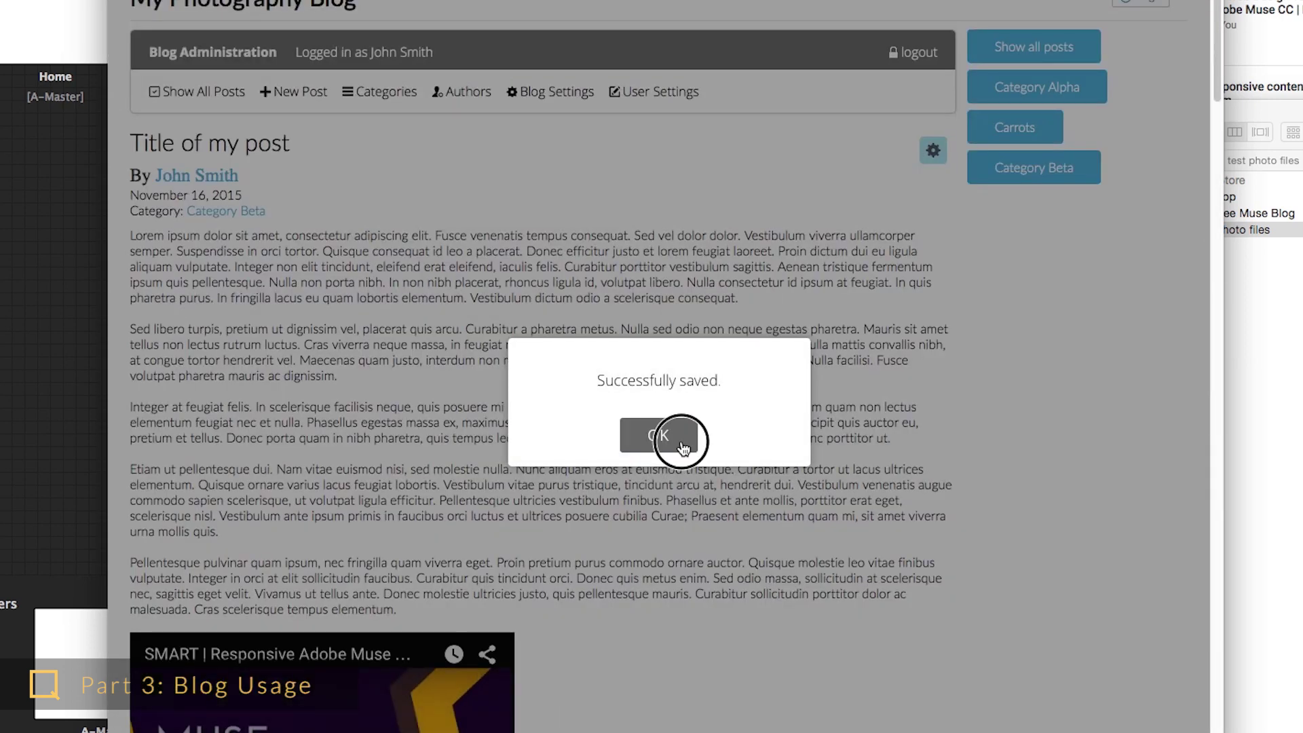
- Close the 'Successfully saved' dialog, review the published post, and open it with the edit pen
{"action": "left_click", "coordinate": [671, 434]}
{"action": "scroll", "coordinate": [709, 505], "scroll_direction": "down", "scroll_amount": 20}
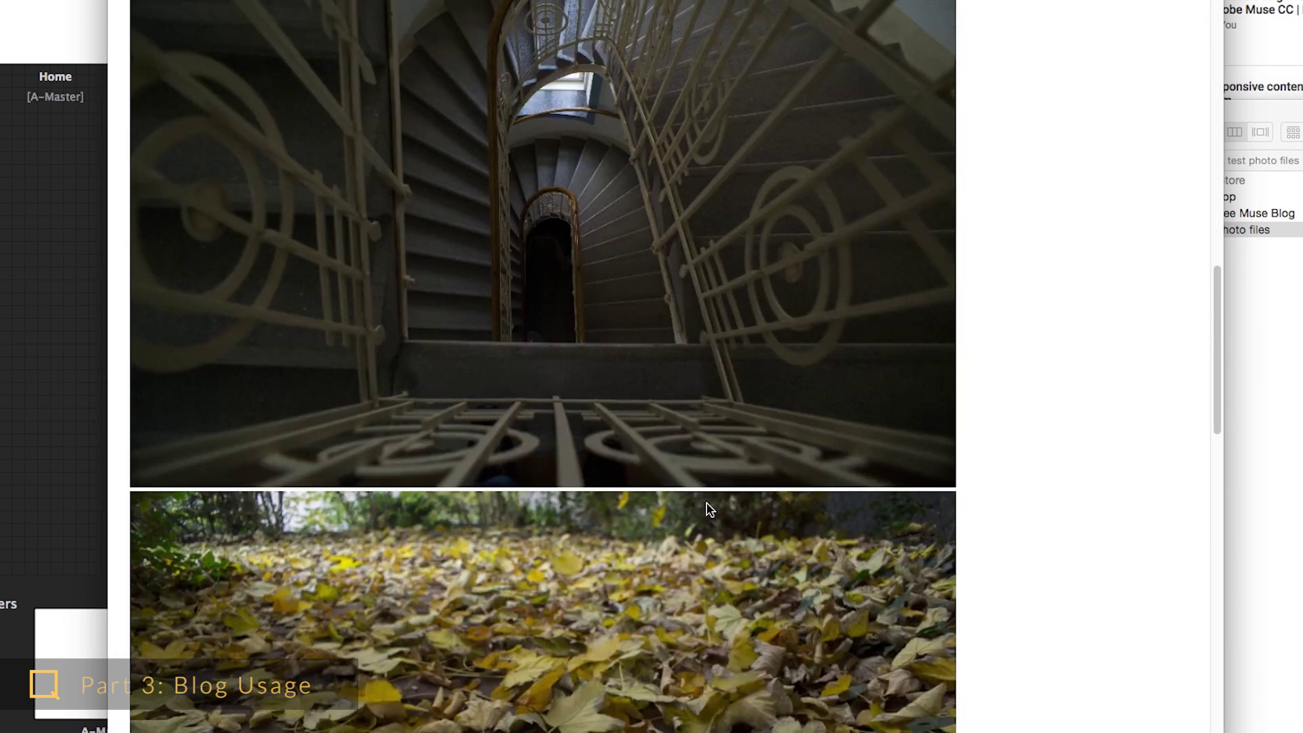
{"action": "scroll", "coordinate": [709, 509], "scroll_direction": "up", "scroll_amount": 20}
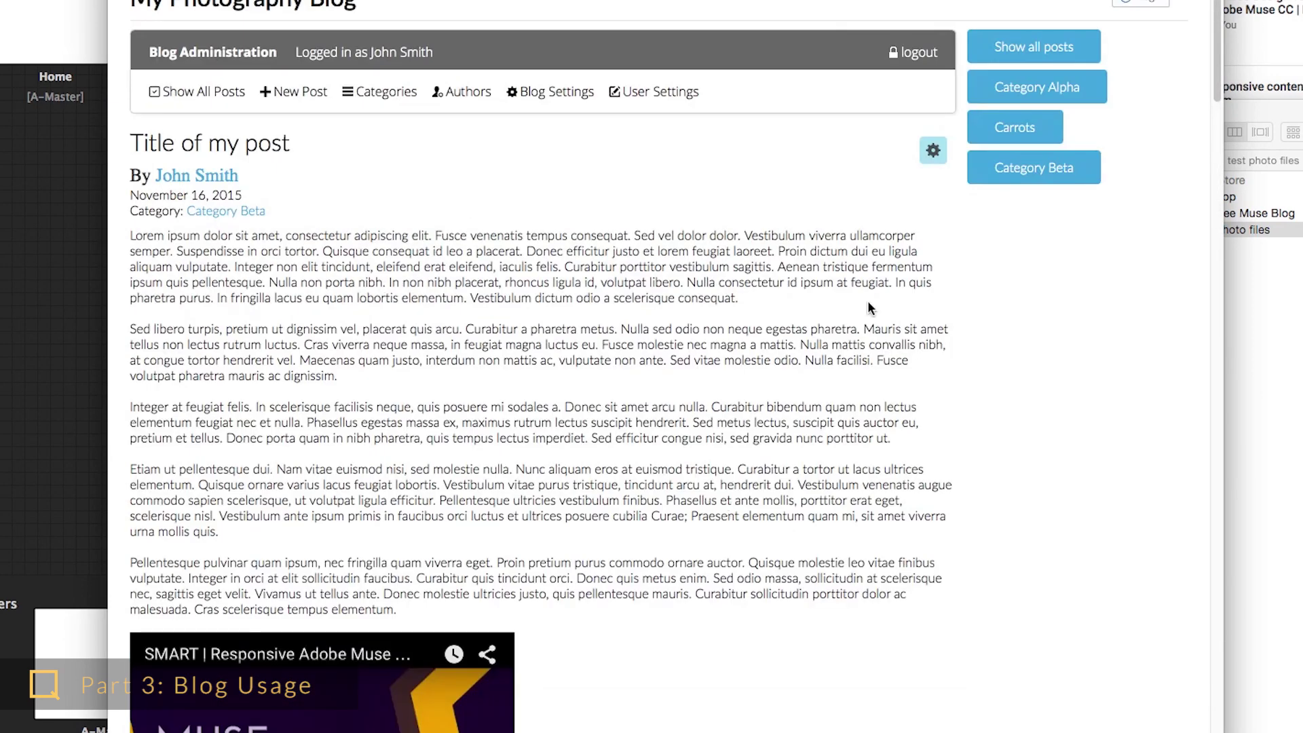
{"action": "mouse_move", "coordinate": [935, 152]}
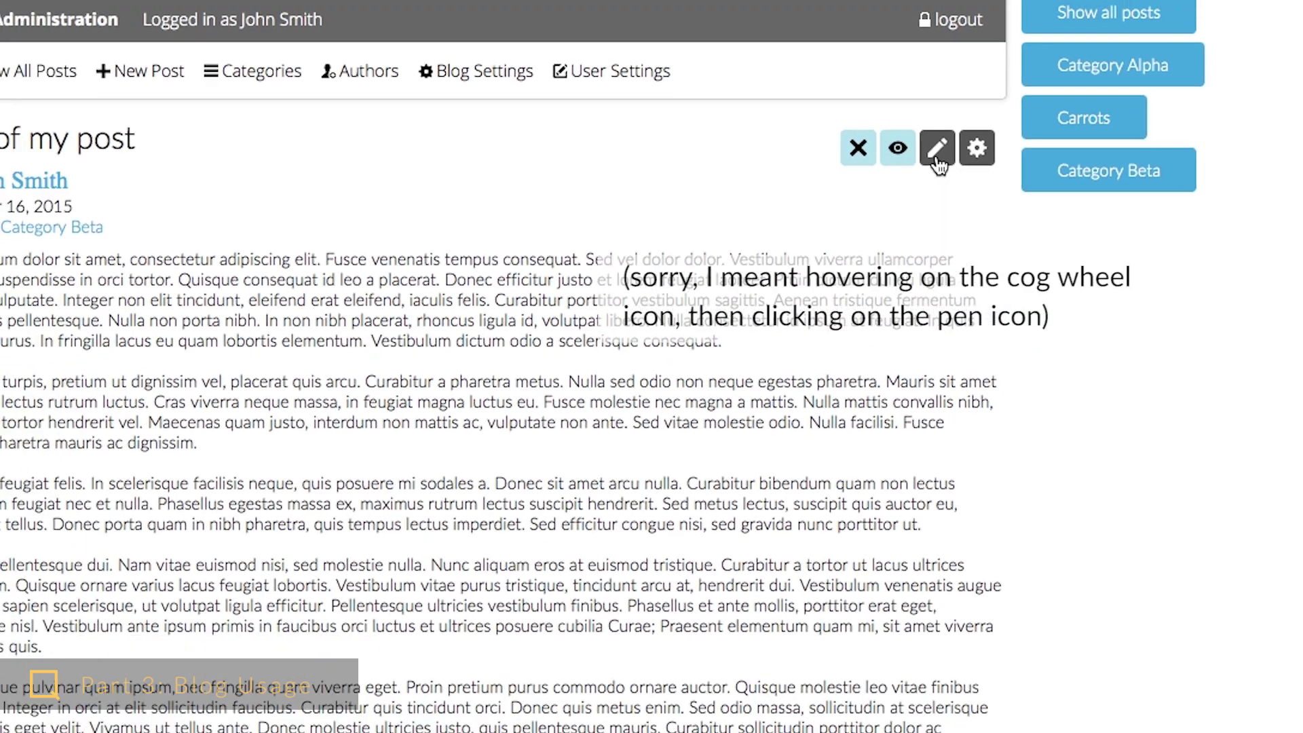
{"action": "left_click", "coordinate": [988, 146]}
- Append ' (changed title)' to the post title, save, and dismiss the confirmation
{"action": "scroll", "coordinate": [930, 218], "scroll_direction": "down", "scroll_amount": 6}
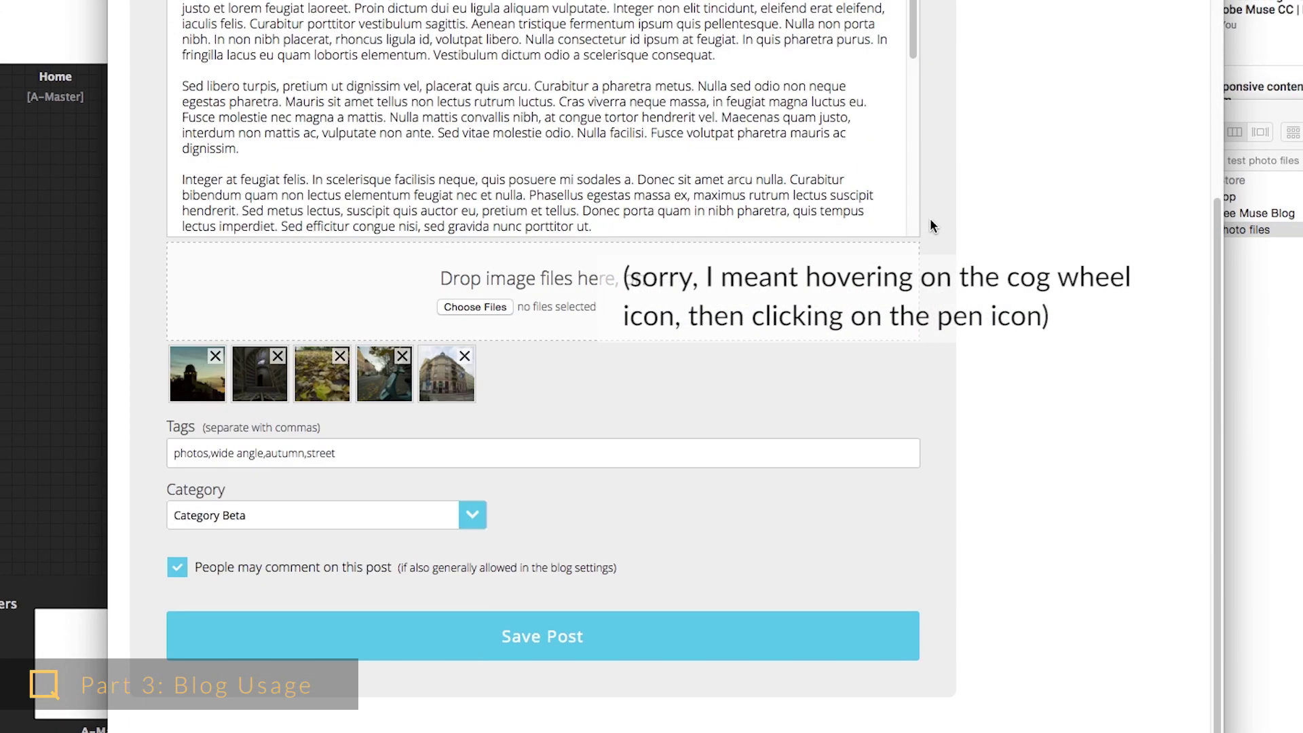
{"action": "scroll", "coordinate": [929, 218], "scroll_direction": "up", "scroll_amount": 2}
{"action": "left_click", "coordinate": [424, 237]}
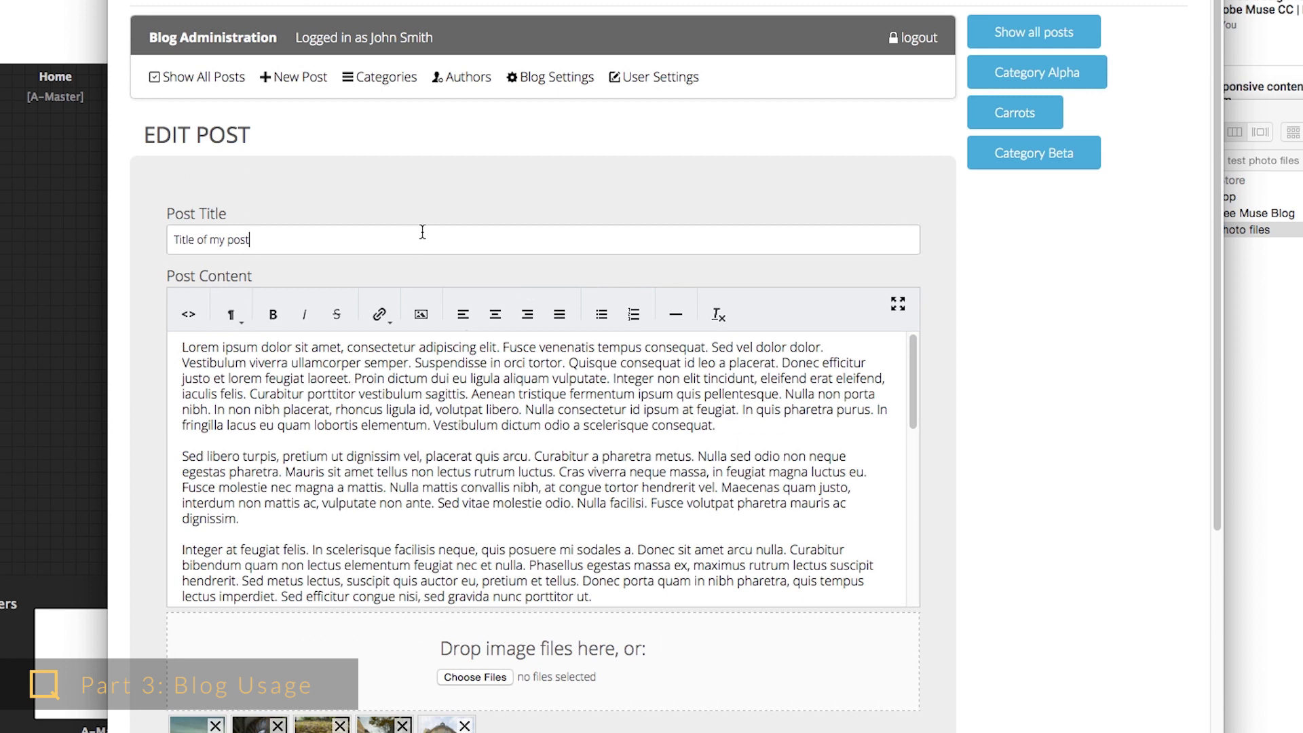
{"action": "type", "text": "(changed title)"}
{"action": "scroll", "coordinate": [979, 323], "scroll_direction": "down", "scroll_amount": 5}
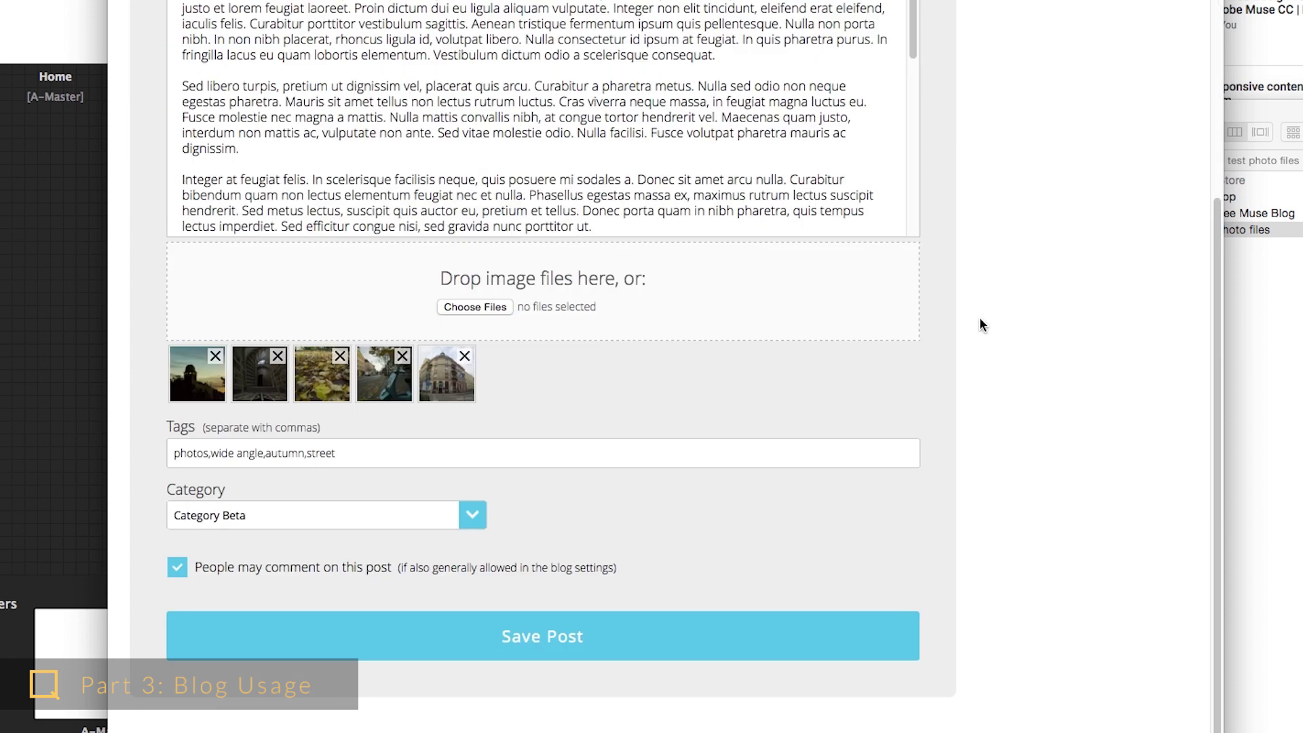
{"action": "left_click", "coordinate": [762, 655]}
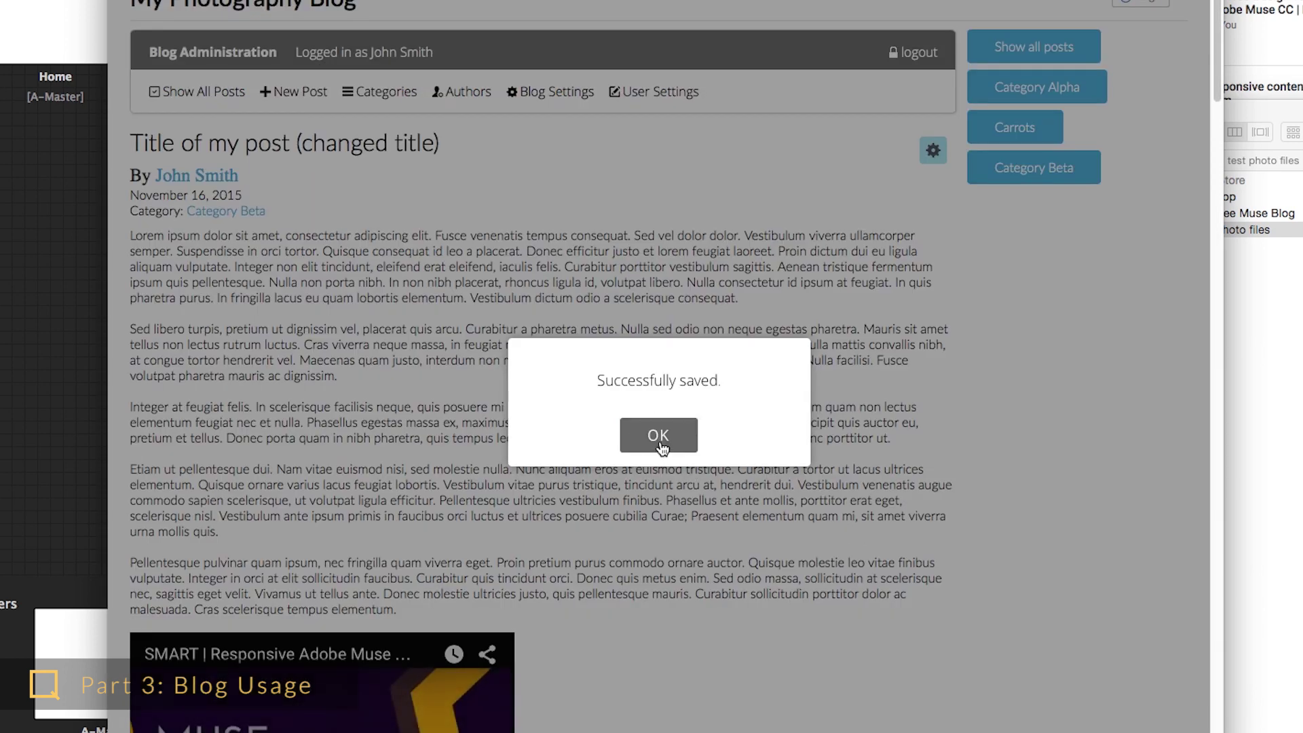
{"action": "left_click", "coordinate": [655, 443]}
{"action": "mouse_move", "coordinate": [932, 151]}
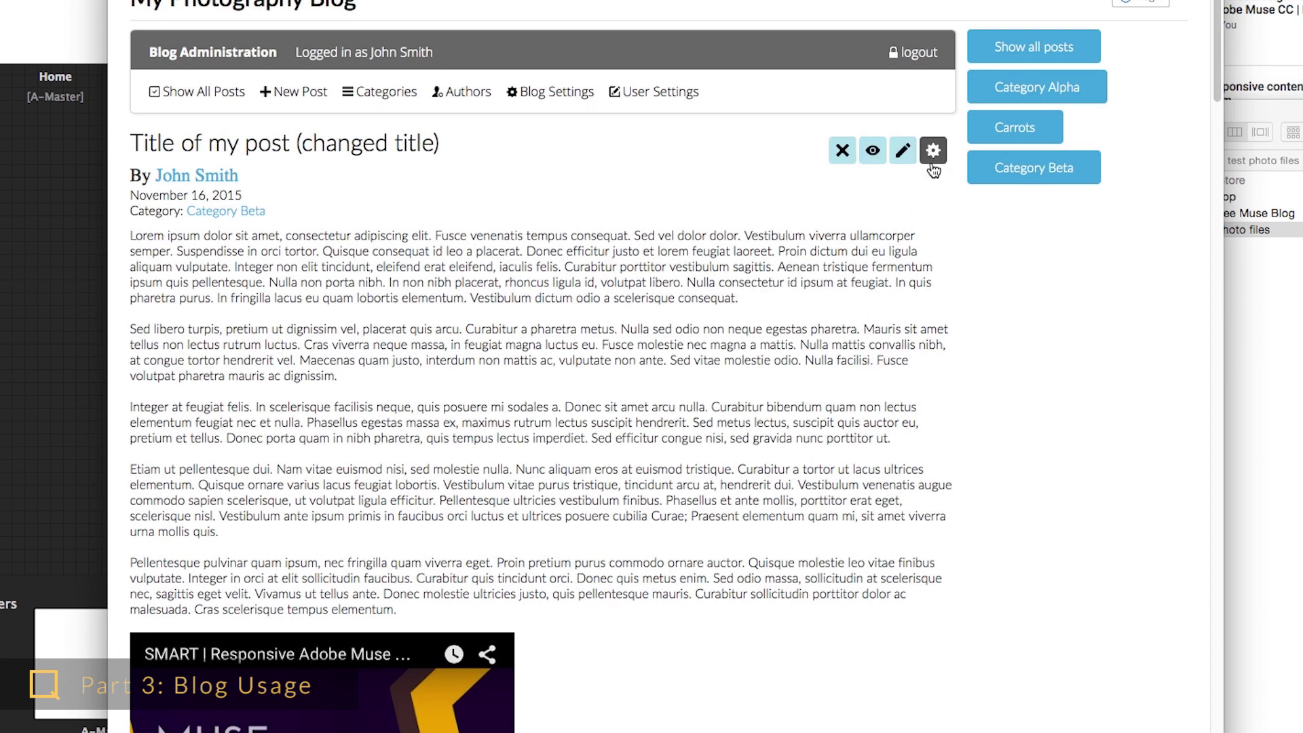
- On the post's own page, submit a comment from 'My Name' saying 'My Text', then delete it
{"action": "left_click", "coordinate": [876, 160]}
{"action": "left_click", "coordinate": [843, 153]}
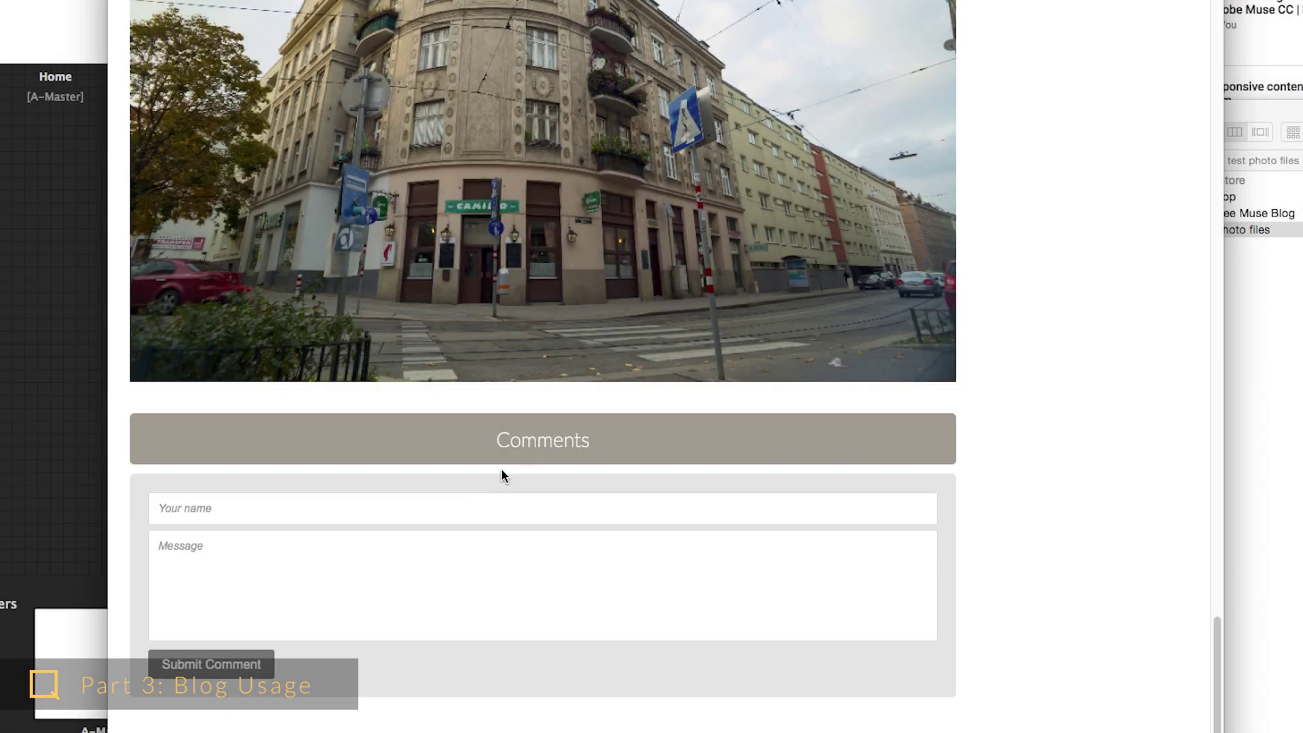
{"action": "left_click", "coordinate": [477, 509]}
{"action": "type", "text": "My Name"}
{"action": "key", "text": "Tab"}
{"action": "type", "text": "My Text"}
{"action": "left_click", "coordinate": [211, 663]}
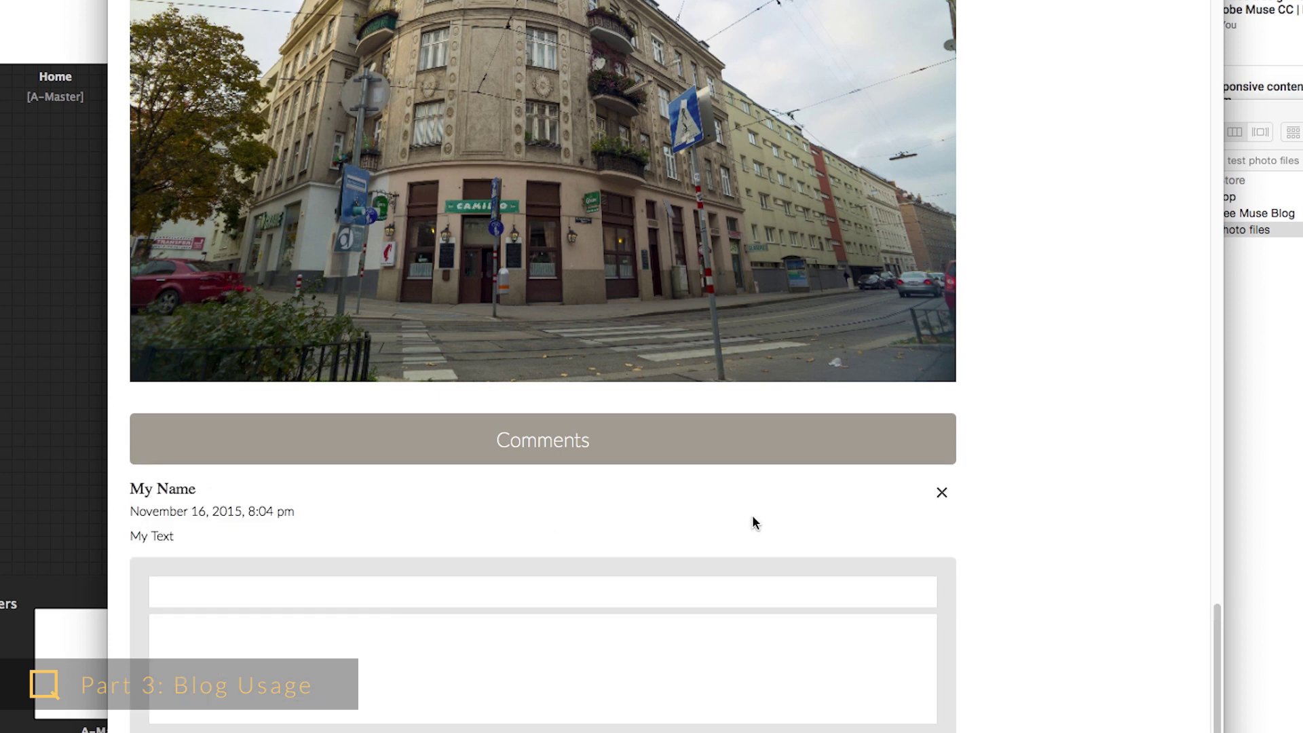
{"action": "left_click", "coordinate": [941, 492]}
{"action": "left_click", "coordinate": [718, 451]}
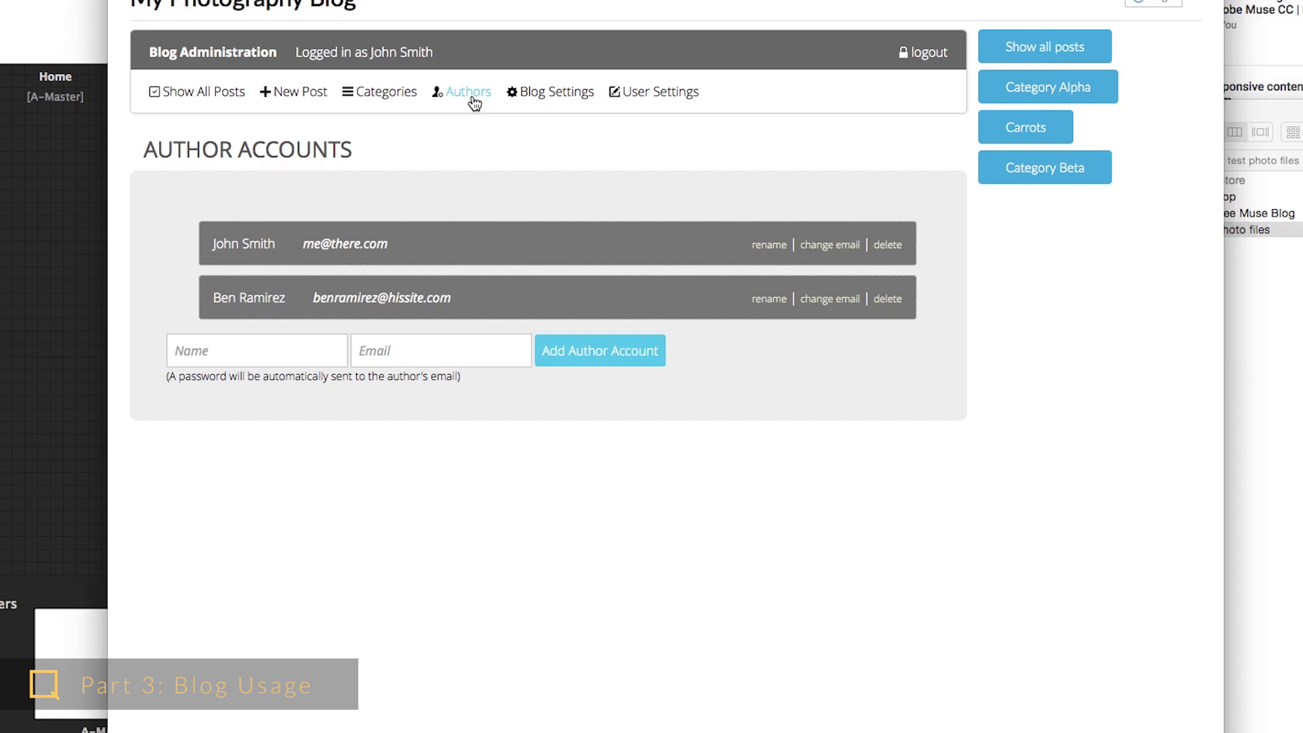
- Open Blog Settings and scroll through its options form
{"action": "left_click", "coordinate": [550, 92]}
{"action": "scroll", "coordinate": [662, 301], "scroll_direction": "down", "scroll_amount": 3}
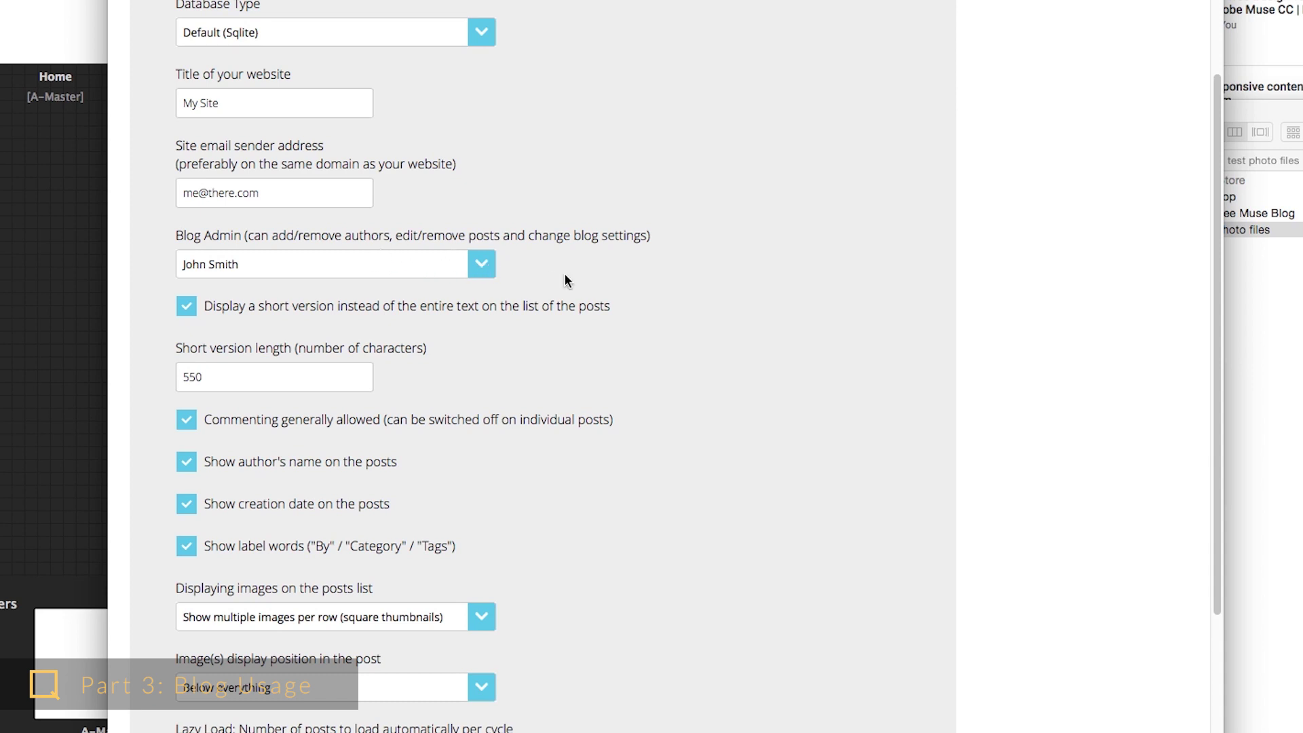
{"action": "scroll", "coordinate": [633, 283], "scroll_direction": "up", "scroll_amount": 5}
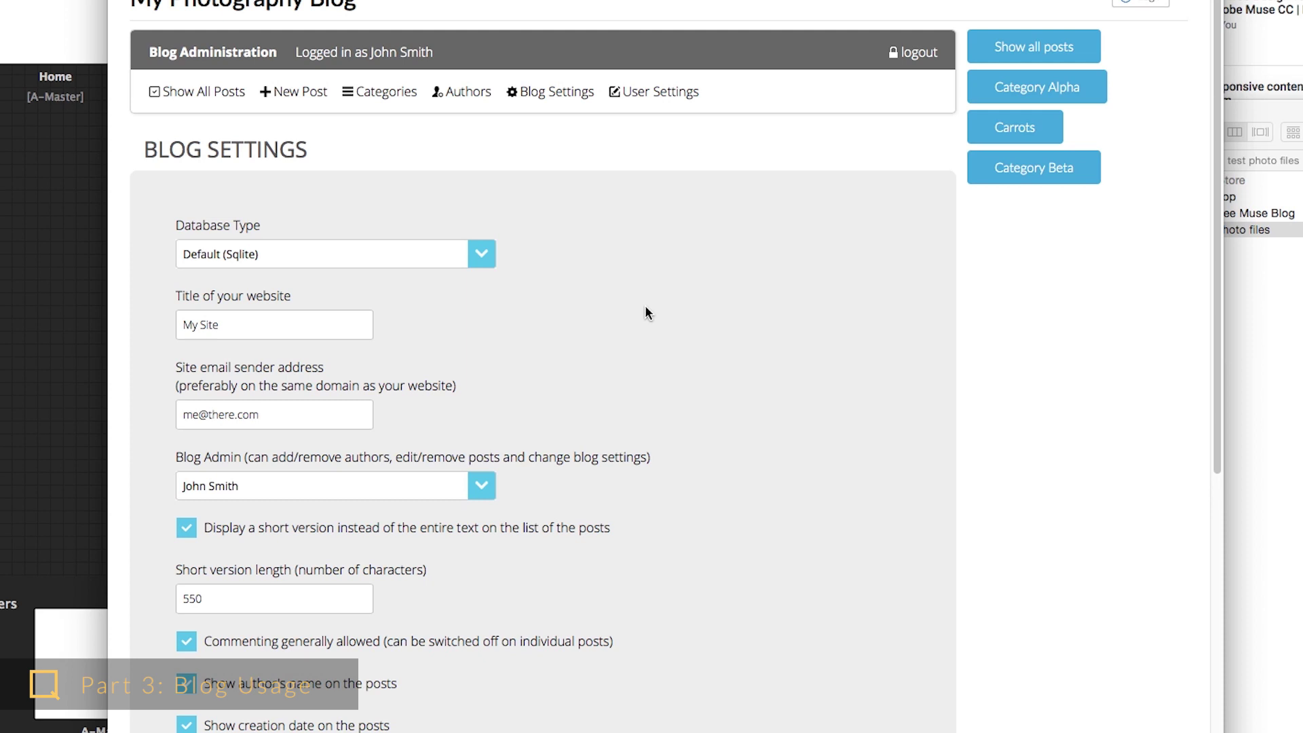
- On the Authors page, rename the first author by appending 'son' to the name
{"action": "left_click", "coordinate": [465, 99]}
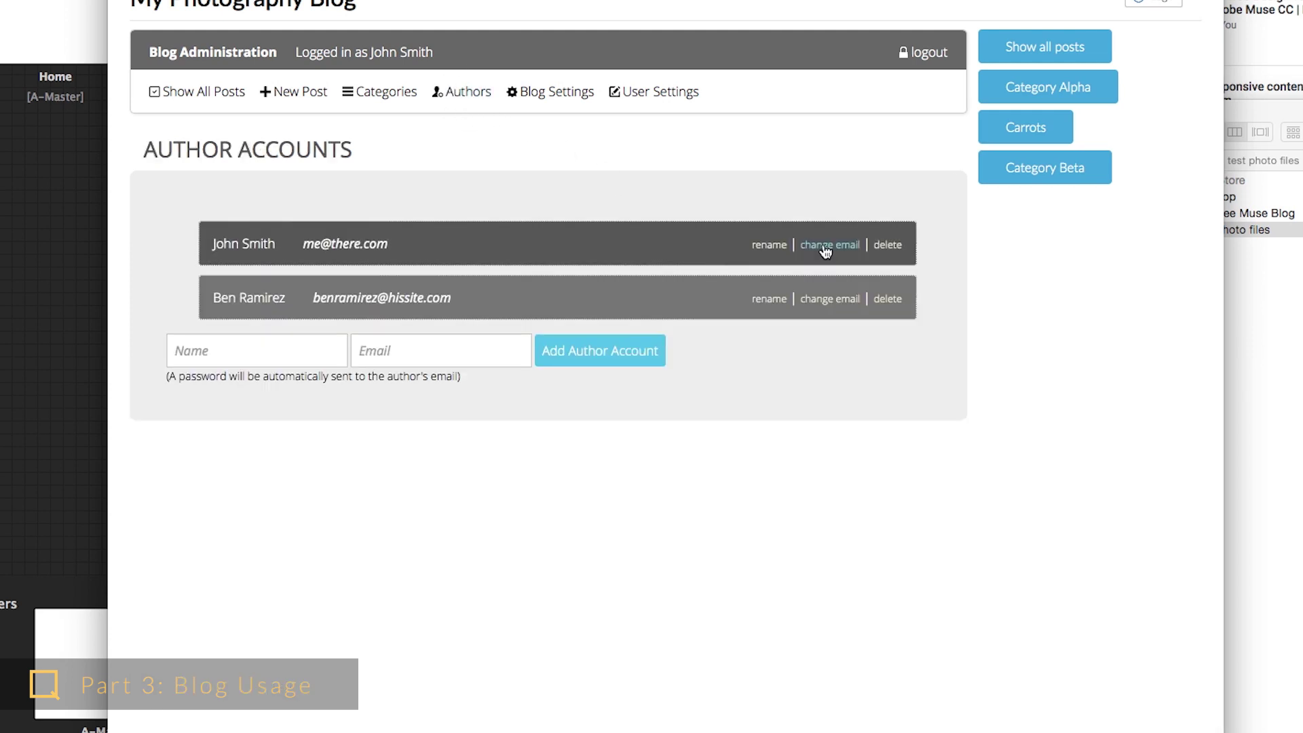
{"action": "left_click", "coordinate": [825, 249]}
{"action": "left_click", "coordinate": [374, 246]}
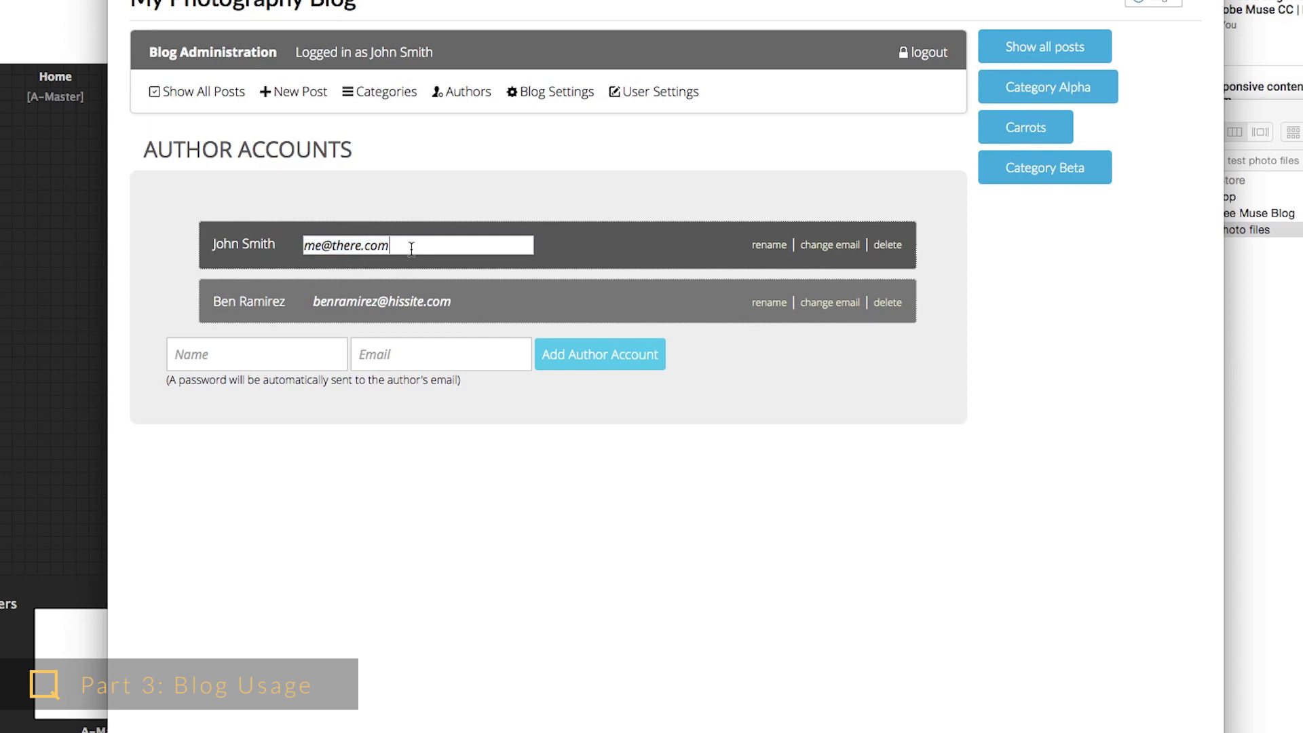
{"action": "key", "text": "Return"}
{"action": "left_click", "coordinate": [772, 251]}
{"action": "left_click", "coordinate": [292, 250]}
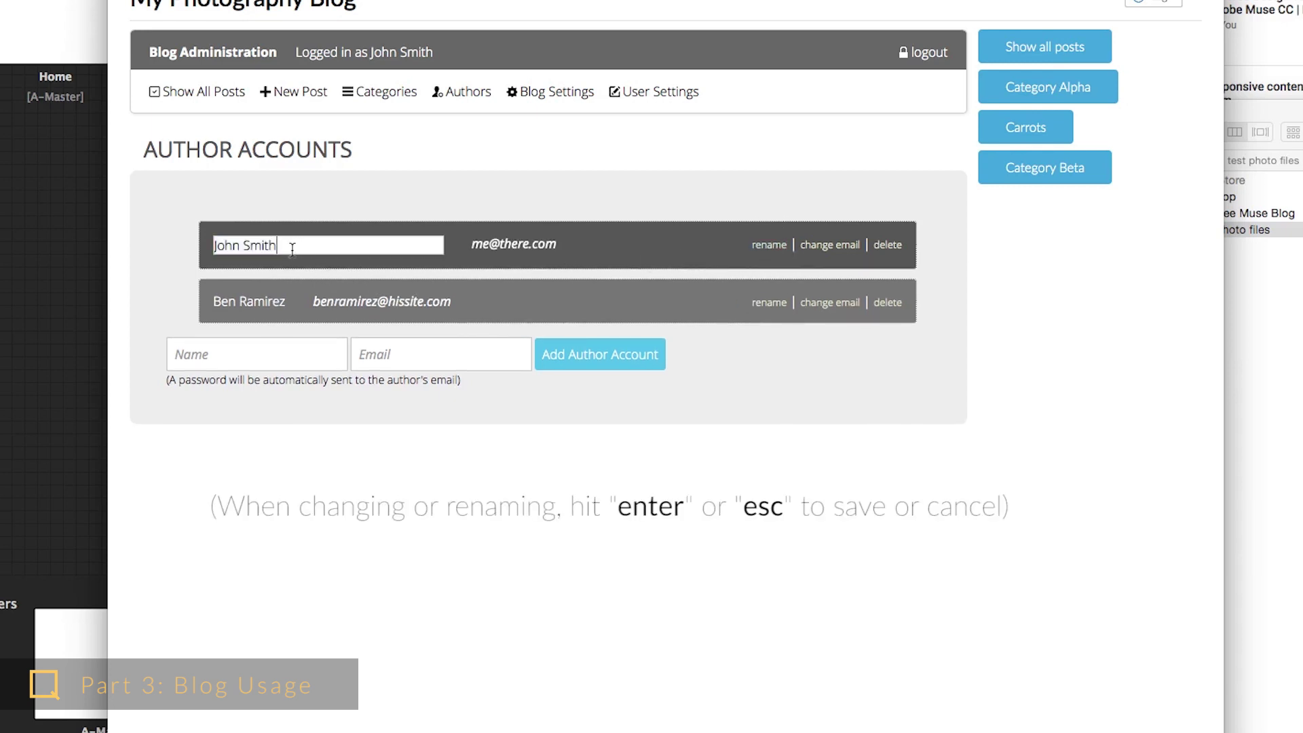
{"action": "type", "text": "son"}
{"action": "key", "text": "Return"}
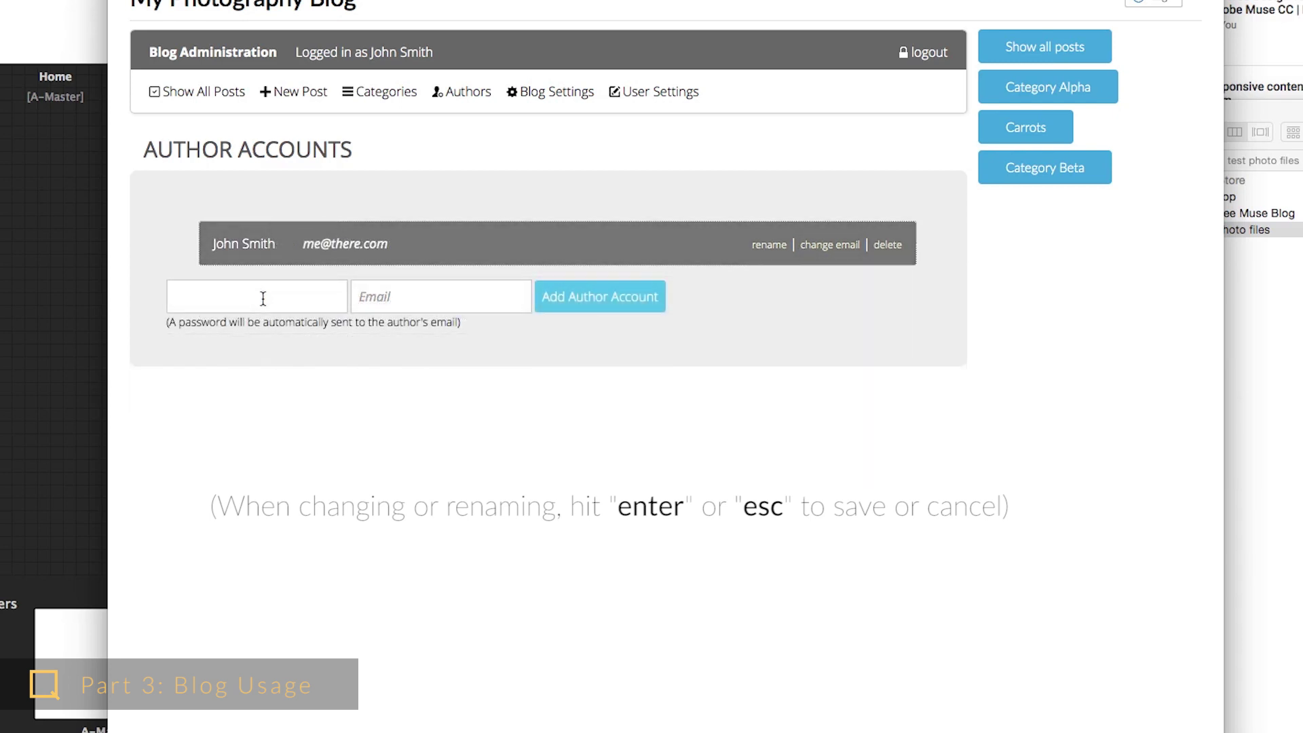
- Add a second author account with the new author's name and e-mail address
{"action": "left_click", "coordinate": [263, 298]}
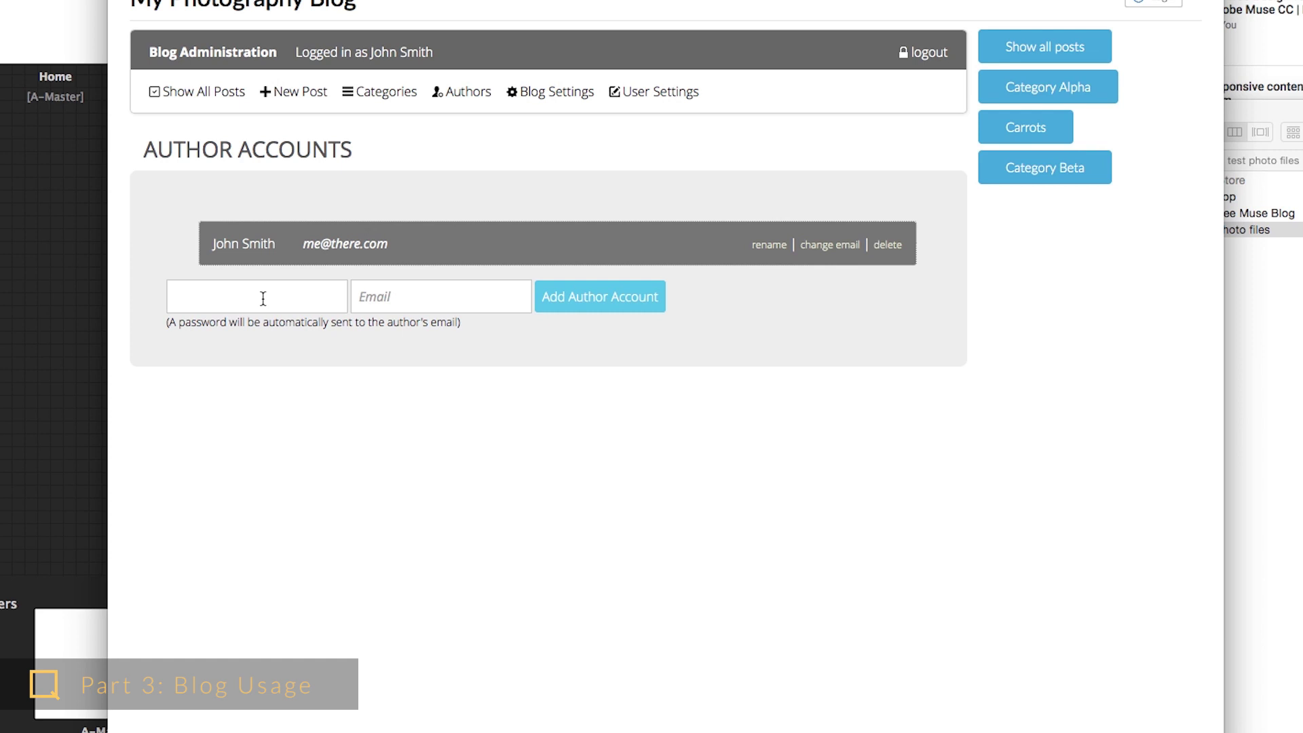
{"action": "key", "text": "Tab"}
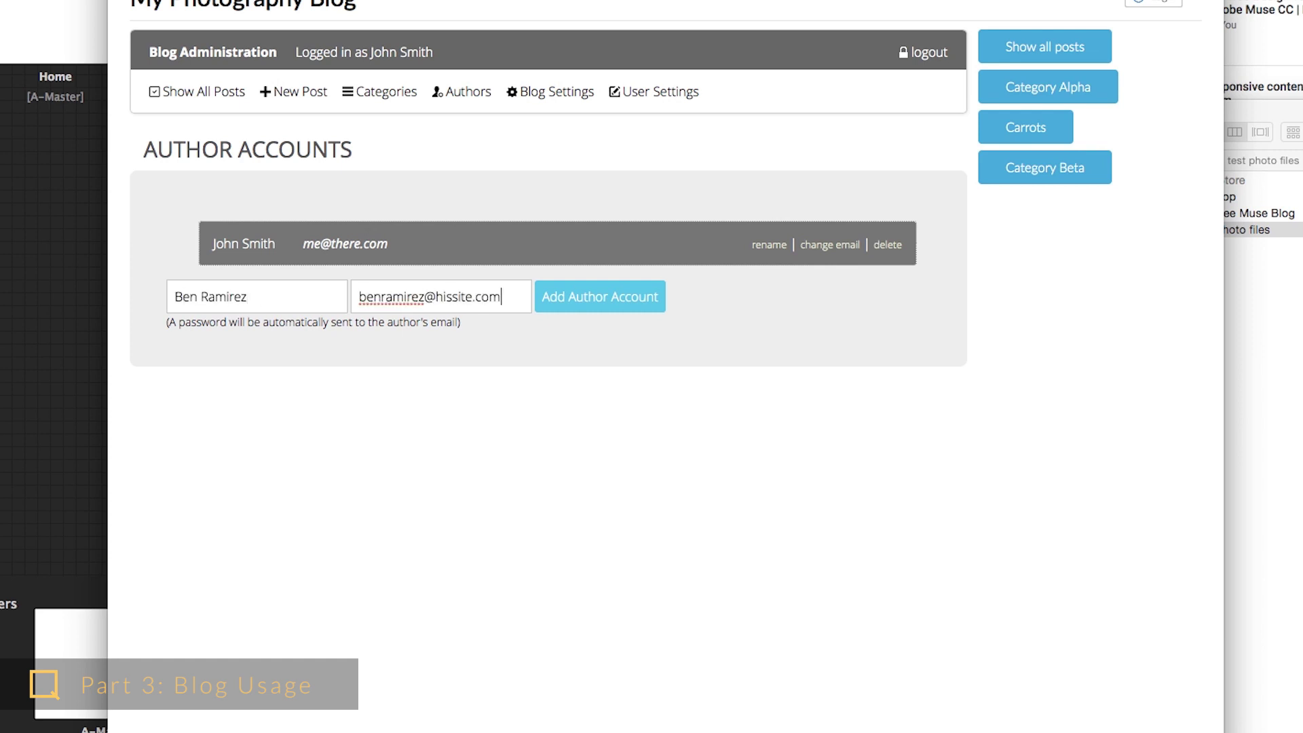
{"action": "left_click", "coordinate": [574, 318]}
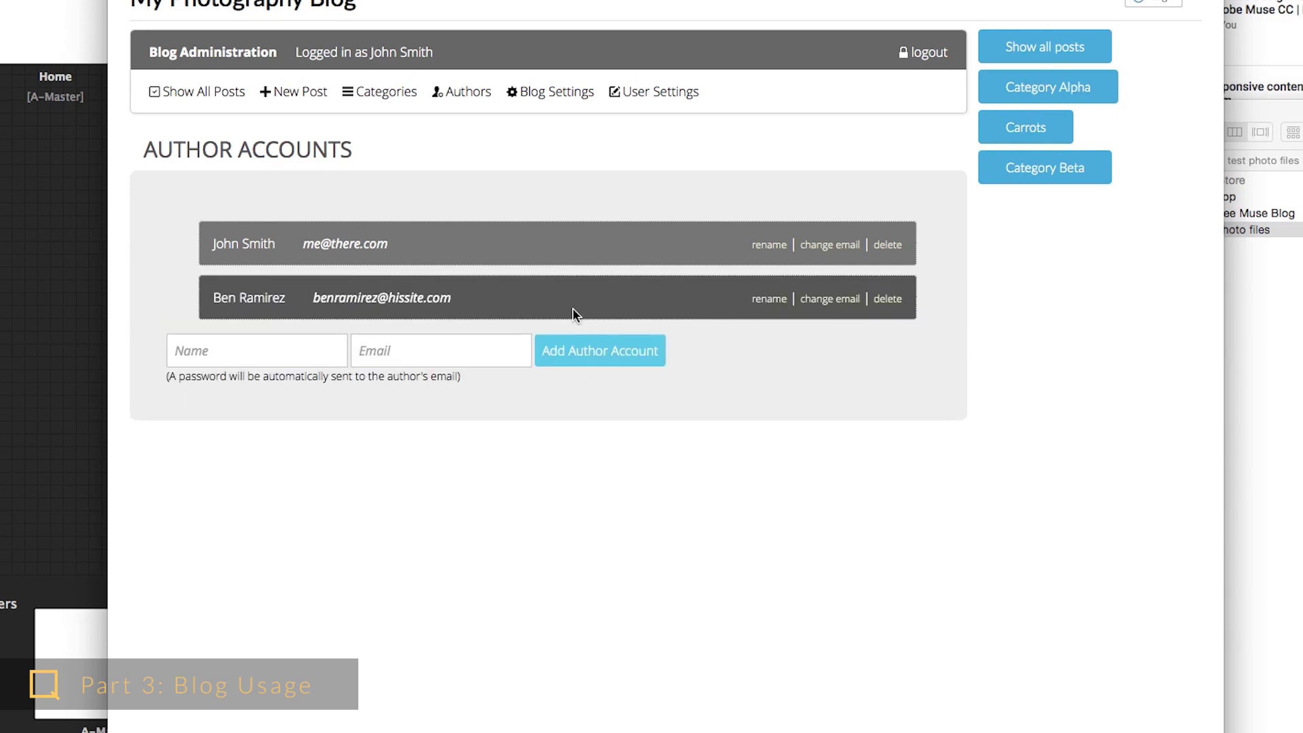